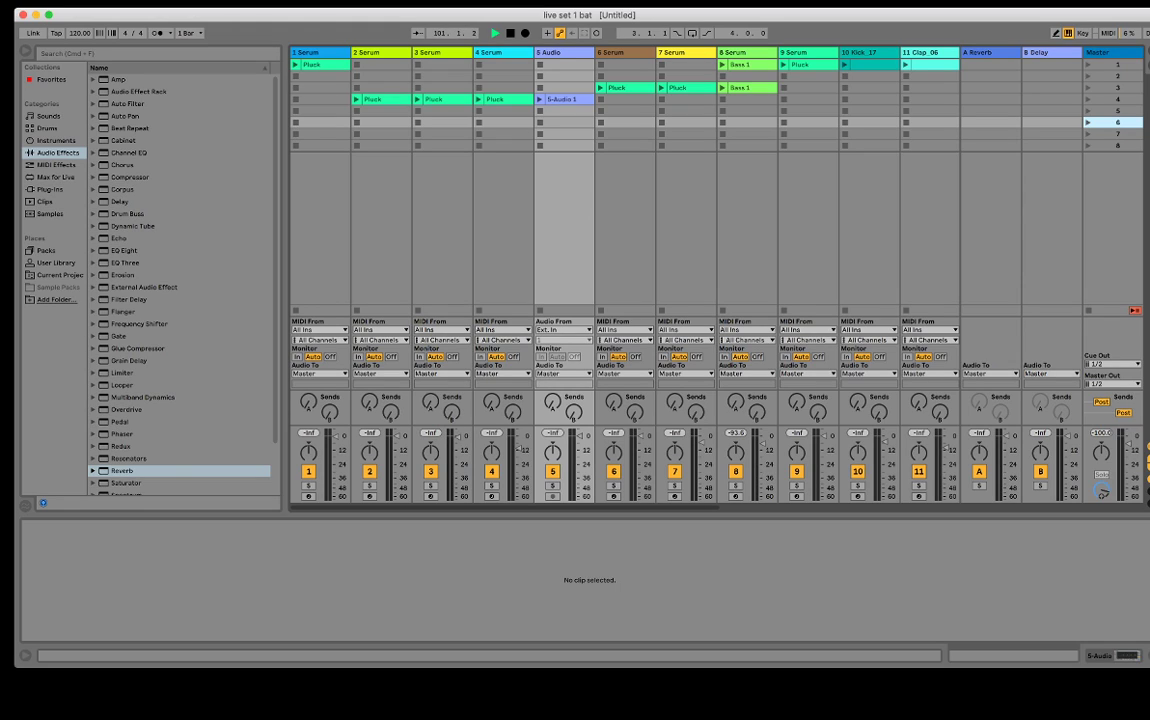
Launch the scene 1 clips on the 10 Kick_17, 12 Clap Feel and 9 Serum tracks one after another.
scroll(741, 65, "right", 5)
left_click(741, 65)
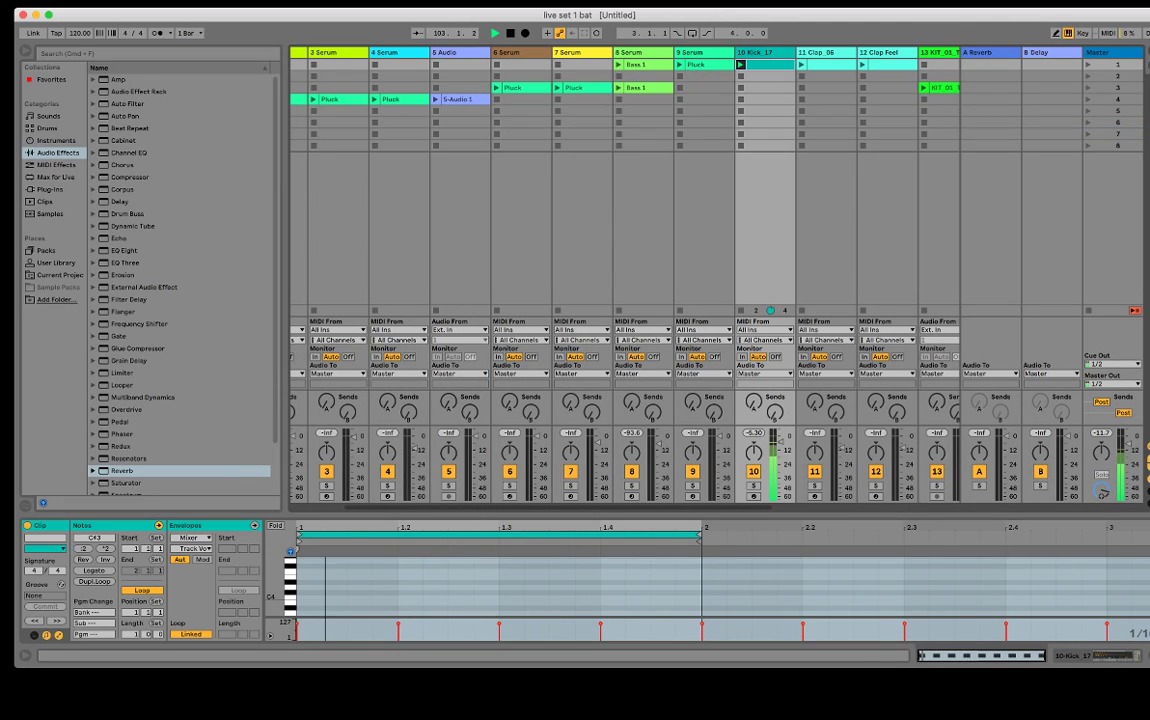
scroll(620, 200, "right", 8)
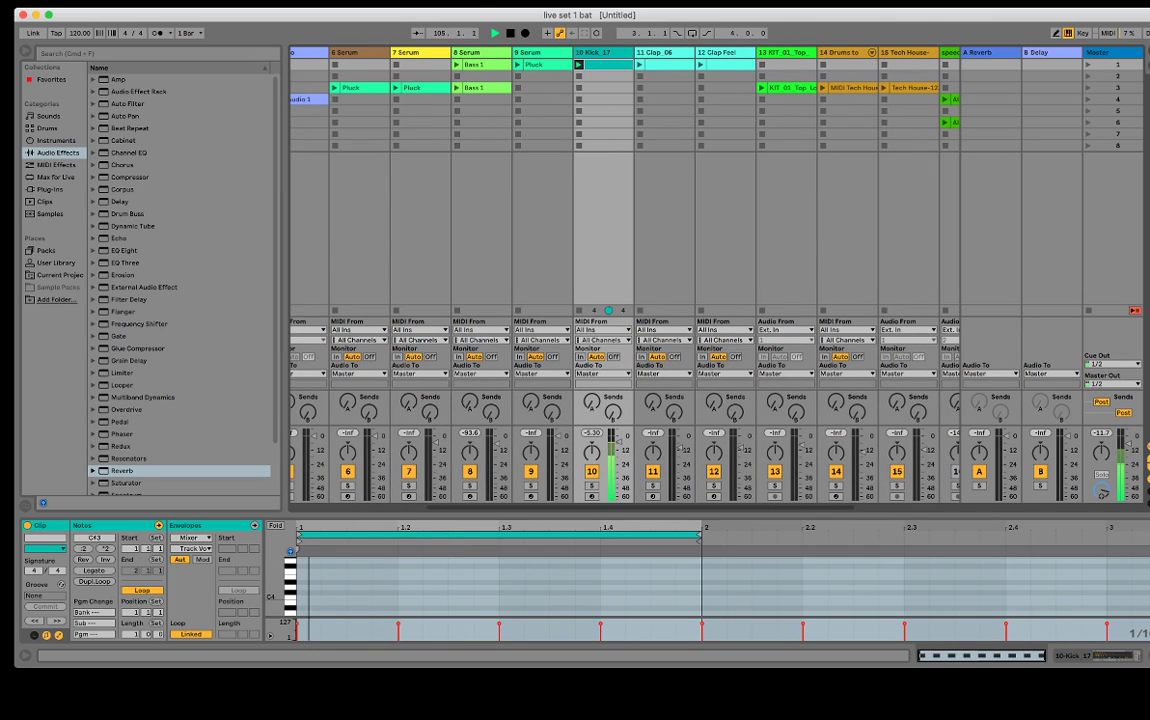
left_click(701, 65)
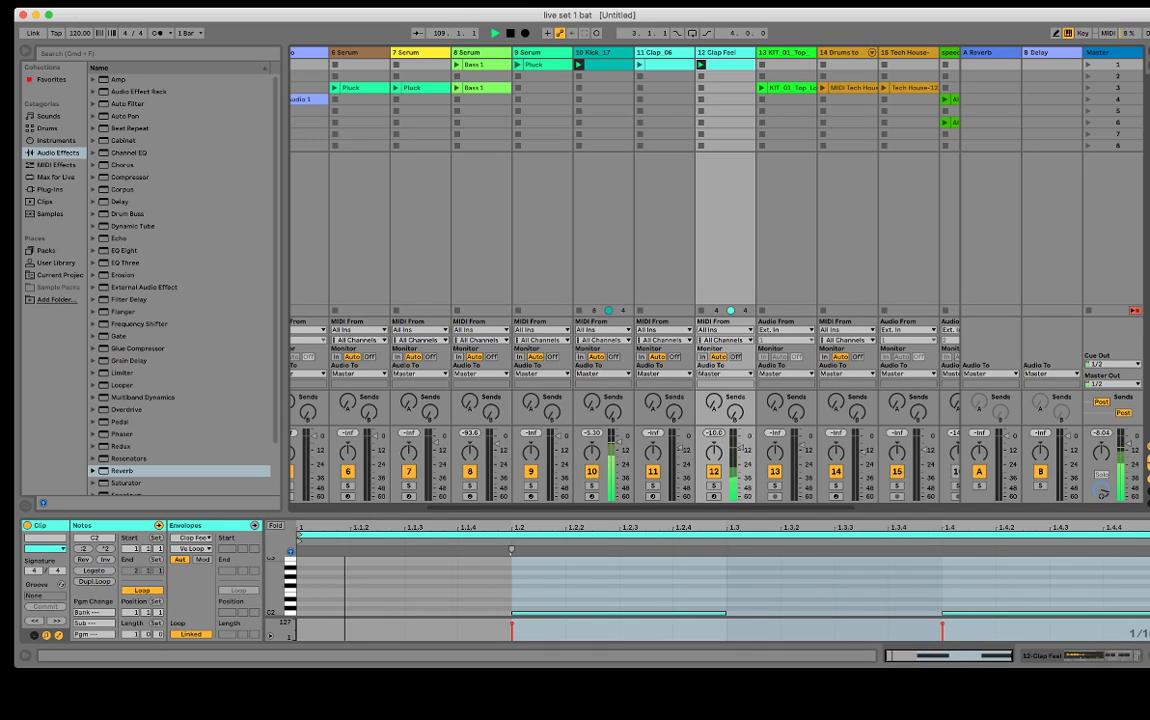
left_click(518, 65)
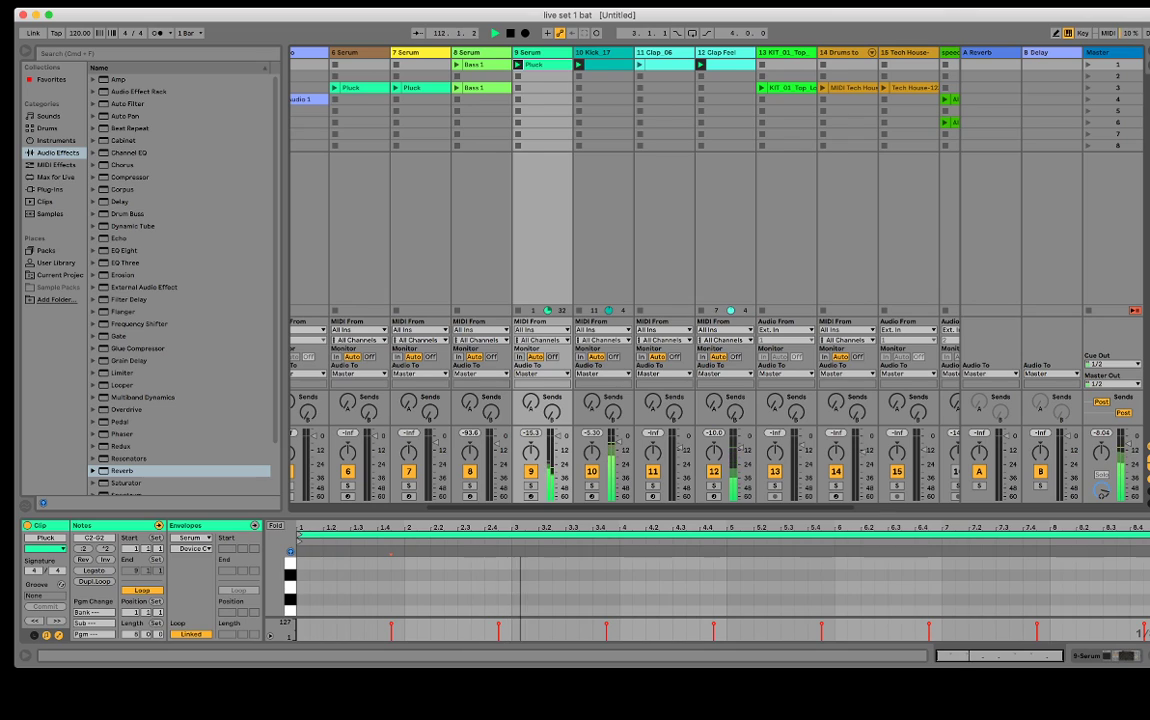
Transpose all notes of the 9 Serum Pluck clip up one octave, to C3-G3, in the enlarged note editor.
scroll(625, 280, "left", 2)
scroll(600, 250, "left", 3)
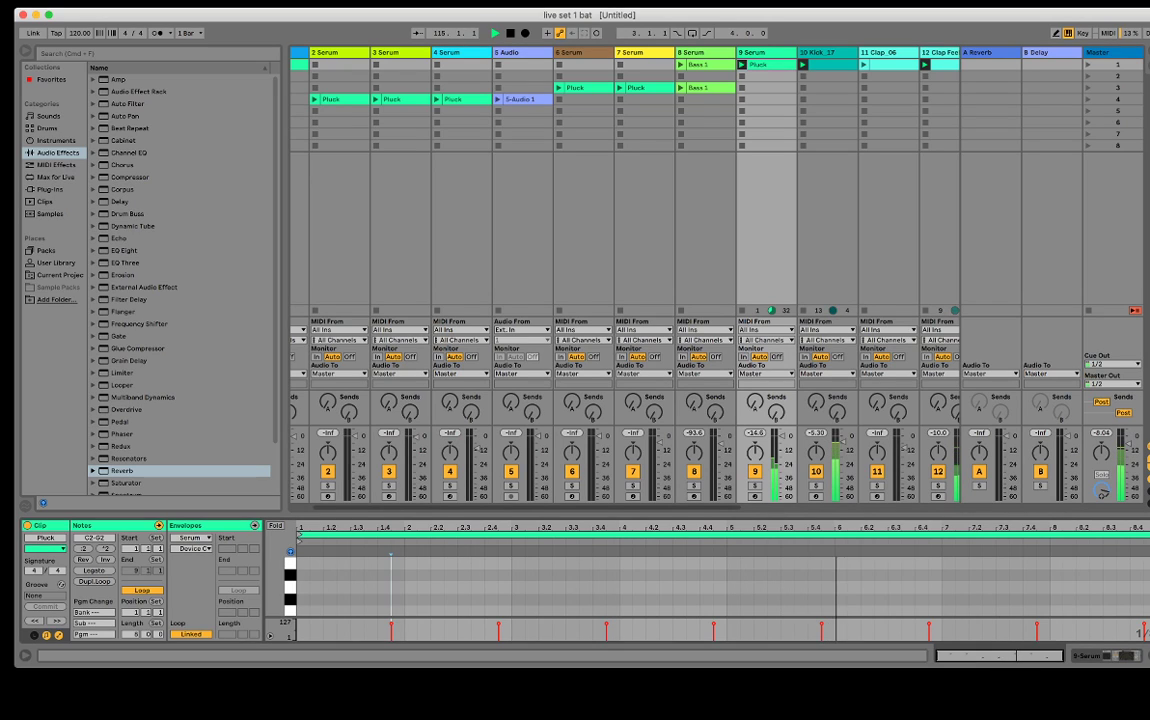
key("alt+super+e")
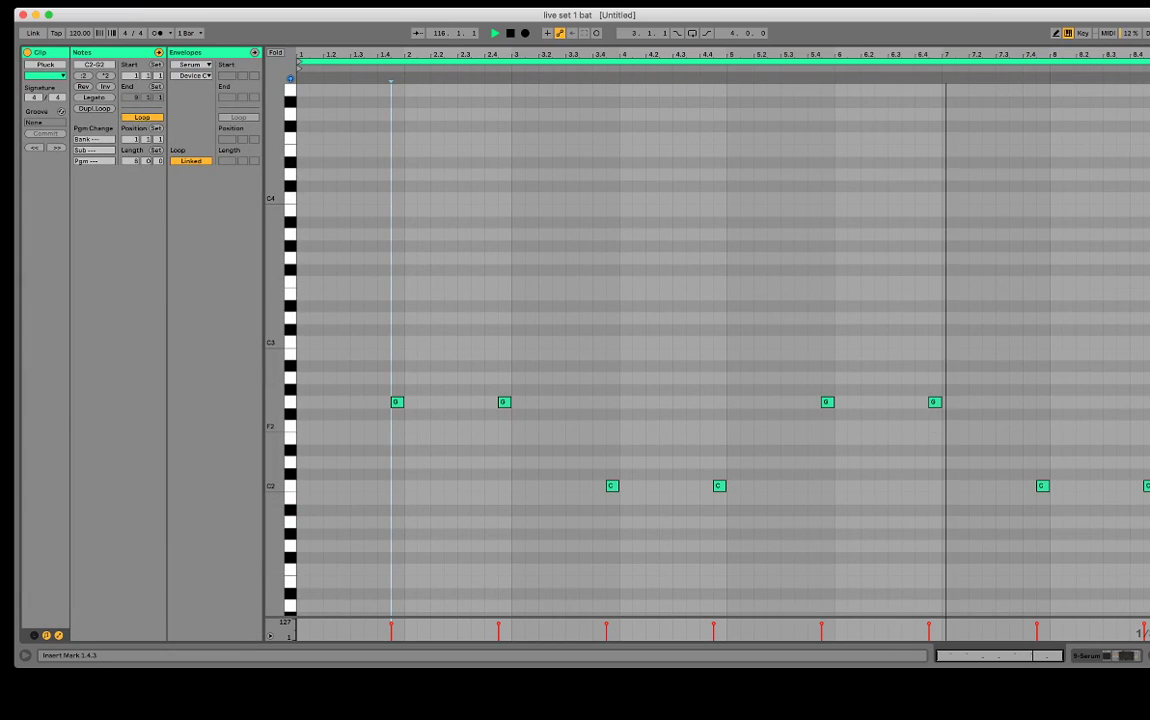
key("super+a")
key("Up")
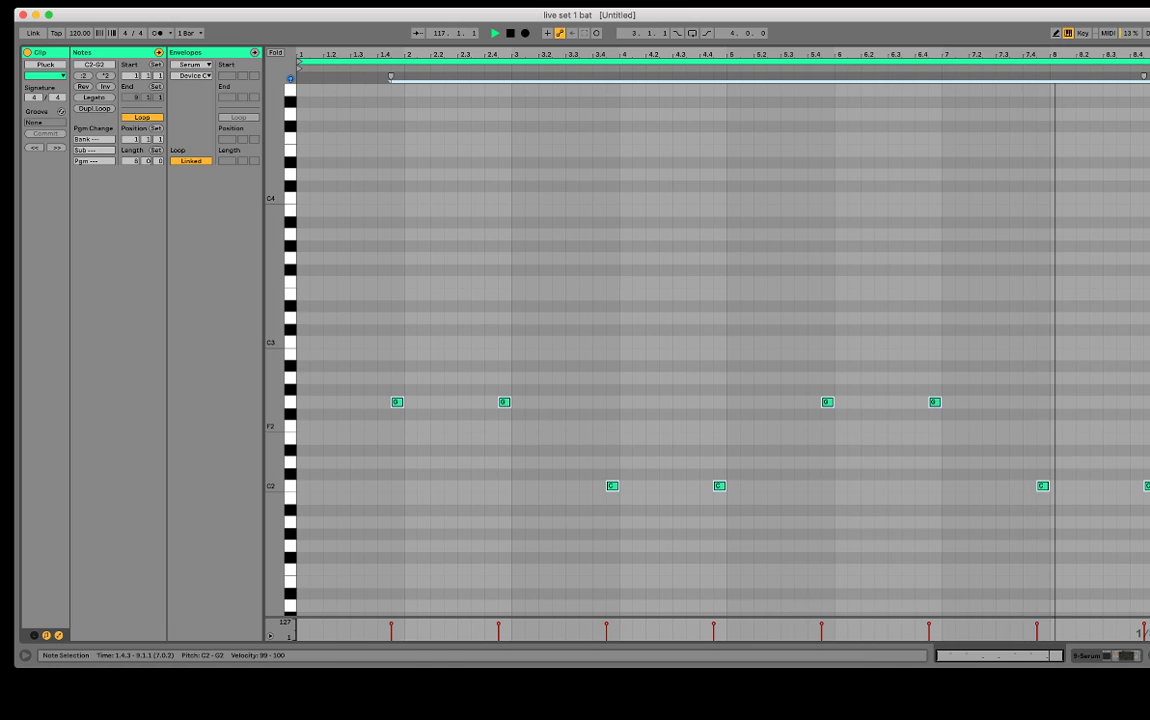
key("Up")
key("Up")
key("Up")
key("Up")
key("Up")
key("Up")
key("Up")
key("Up")
key("Up")
key("Up")
key("Up")
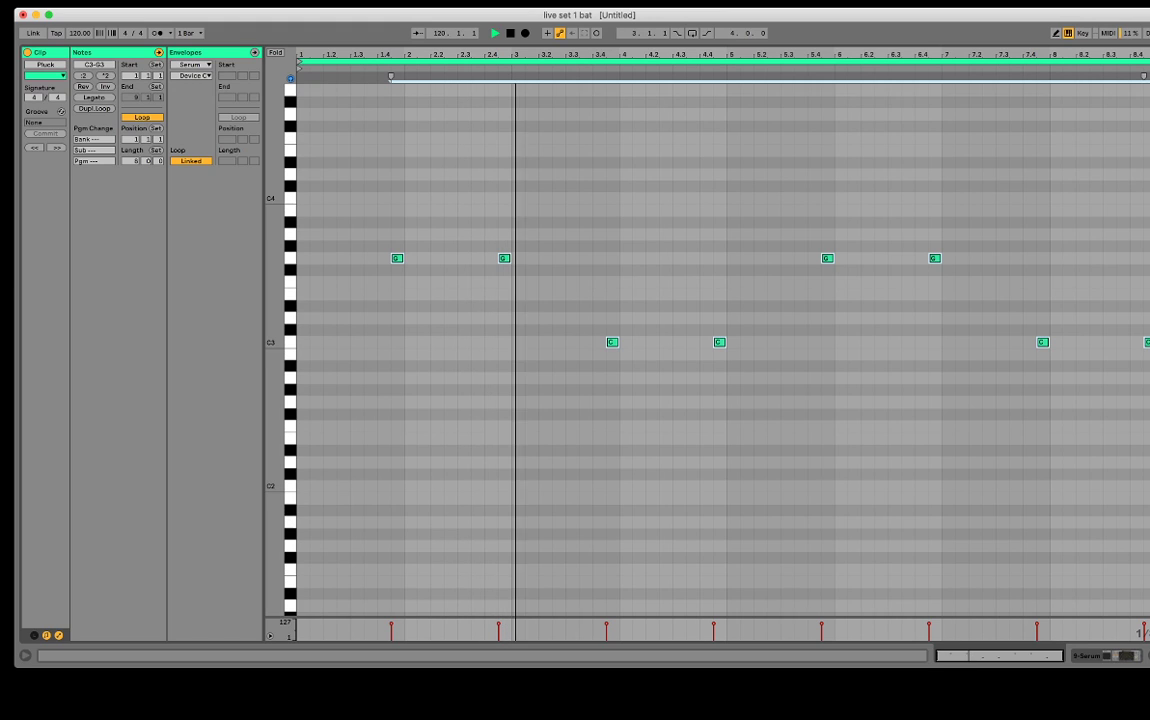
key("alt+super+e")
Add a Limiter after the Echo on the 9 Serum track and raise its gain to 11.9 dB.
key("super+alt+l")
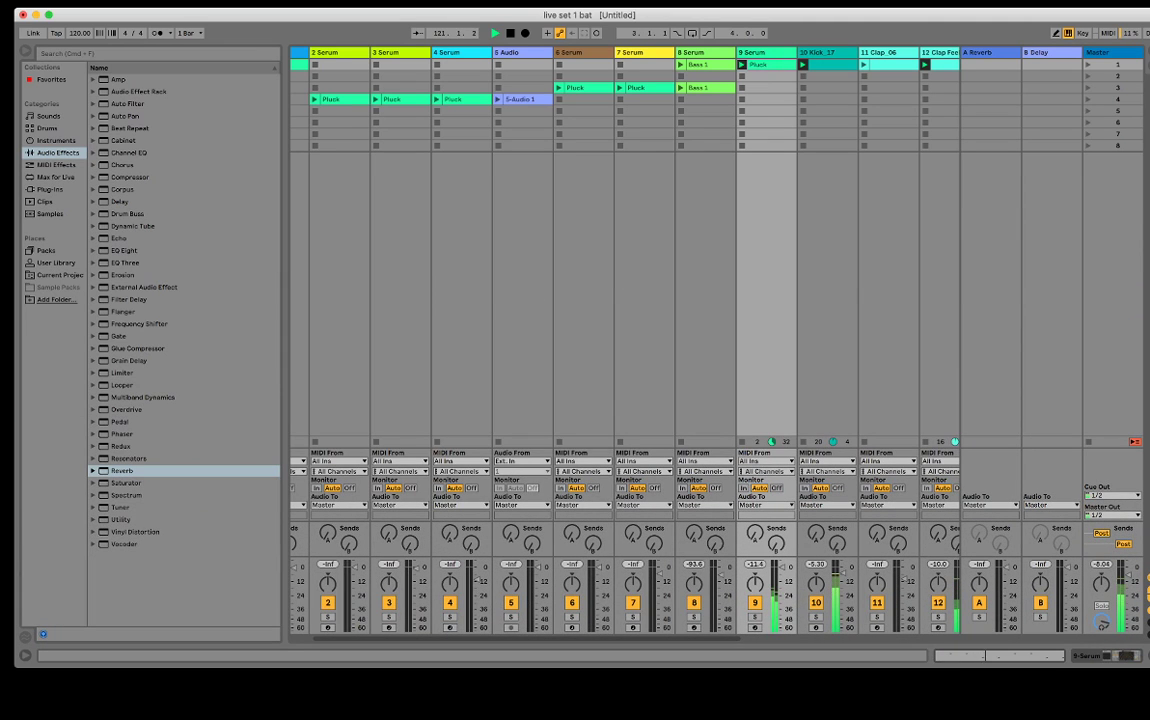
key("super+alt+l")
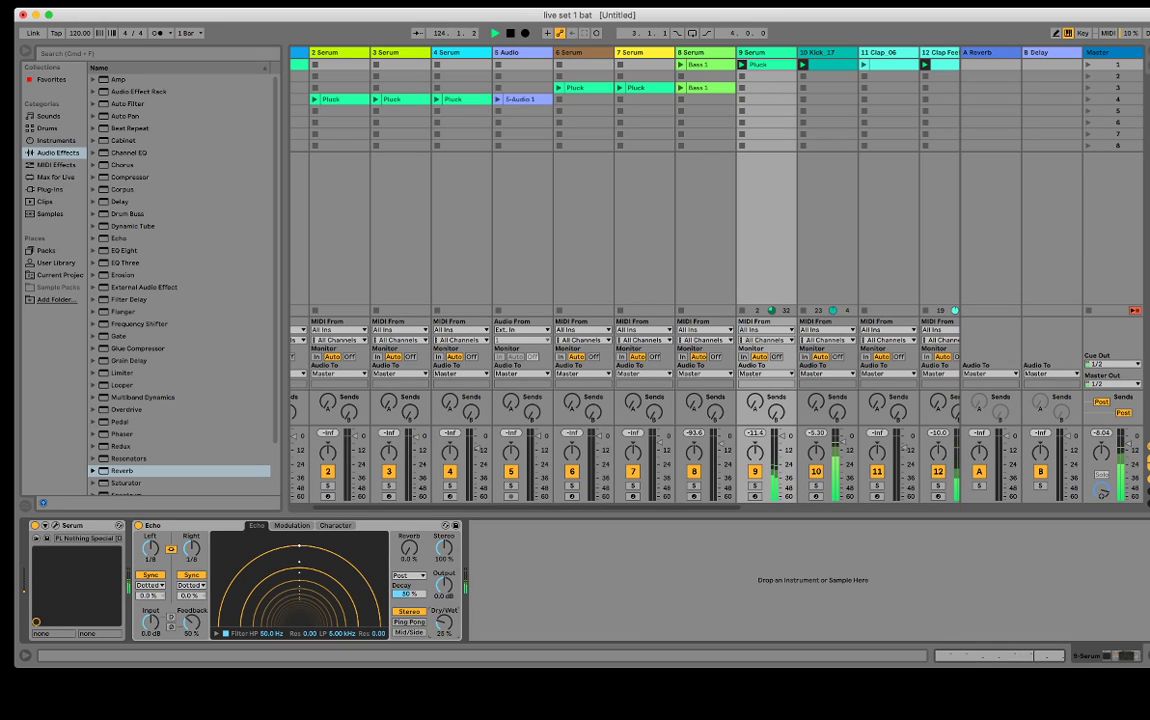
scroll(180, 280, "down", 3)
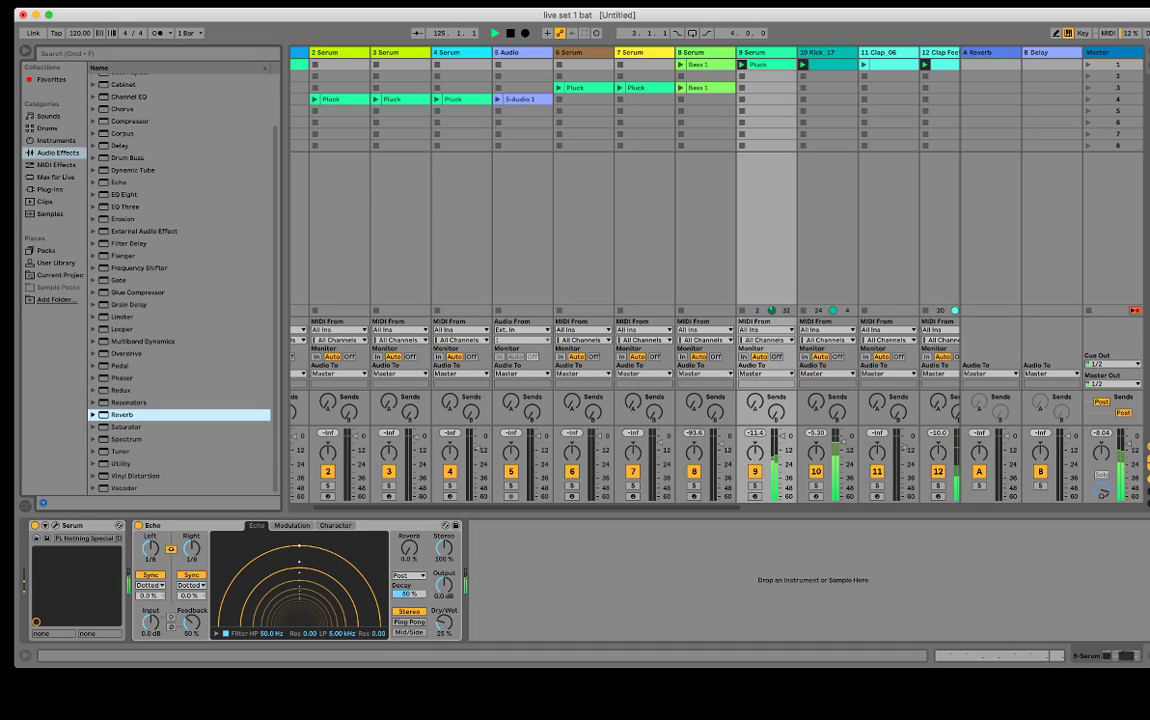
double_click(122, 317)
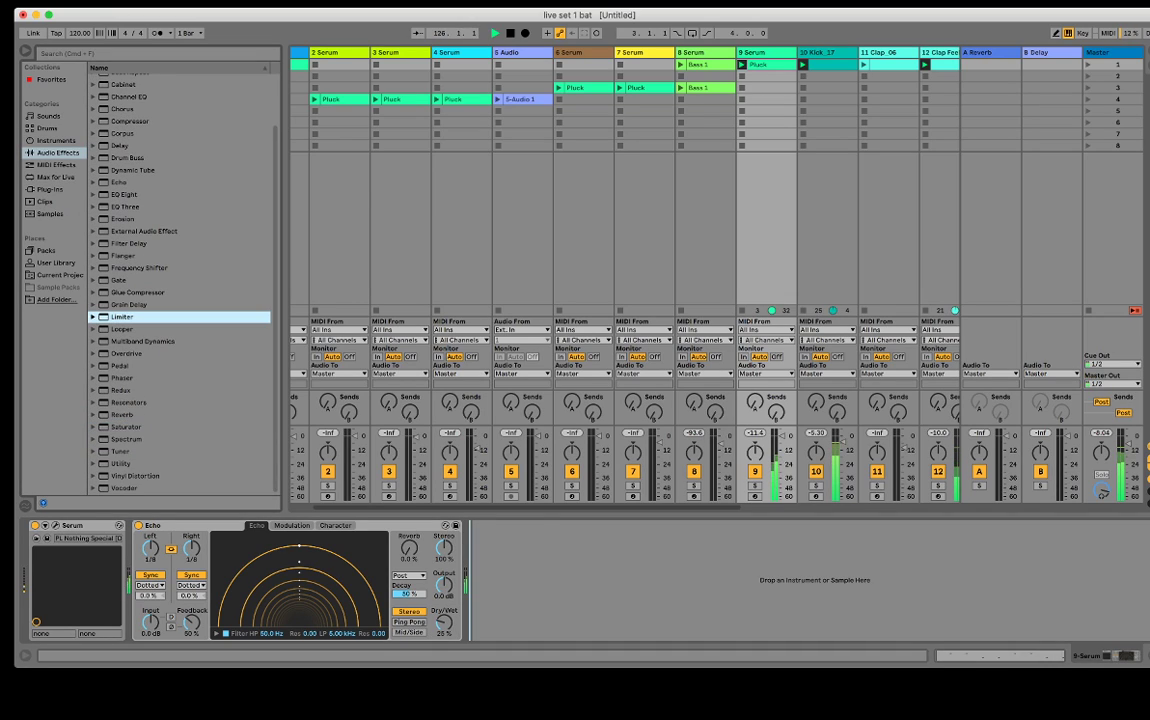
left_click_drag(489, 554, 489, 516)
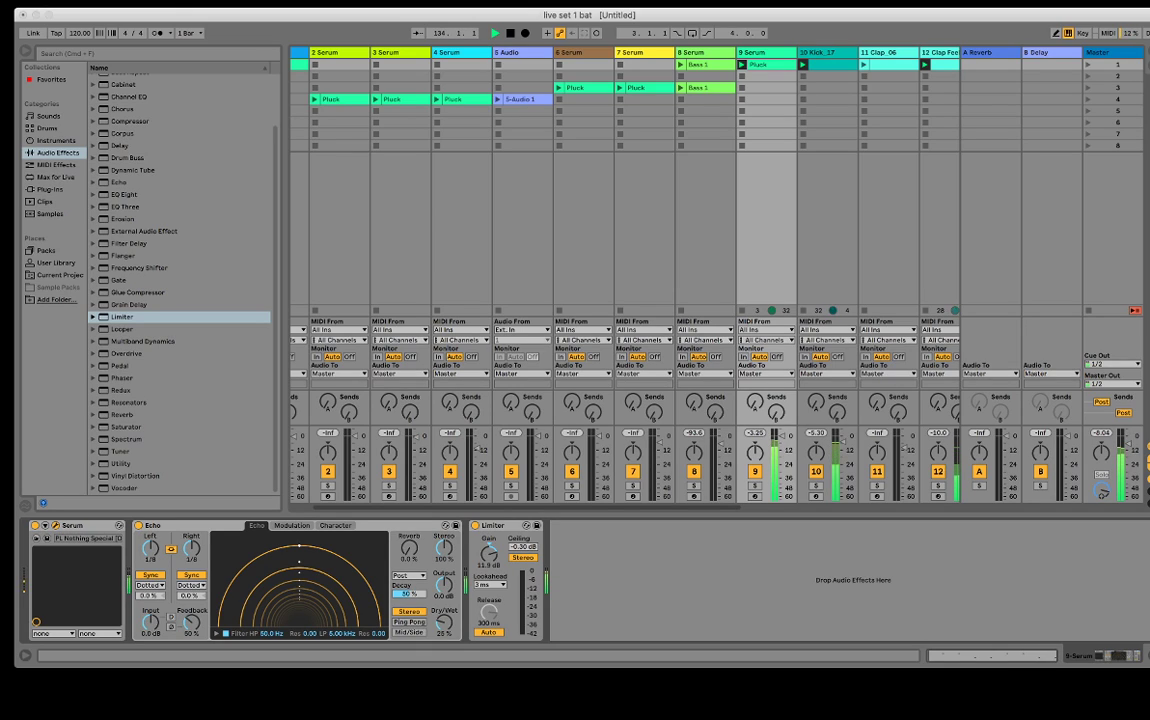
Launch the scene 1 Bass 1 clip on 8 Serum and the Pluck clip on 1 Serum.
left_click(681, 65)
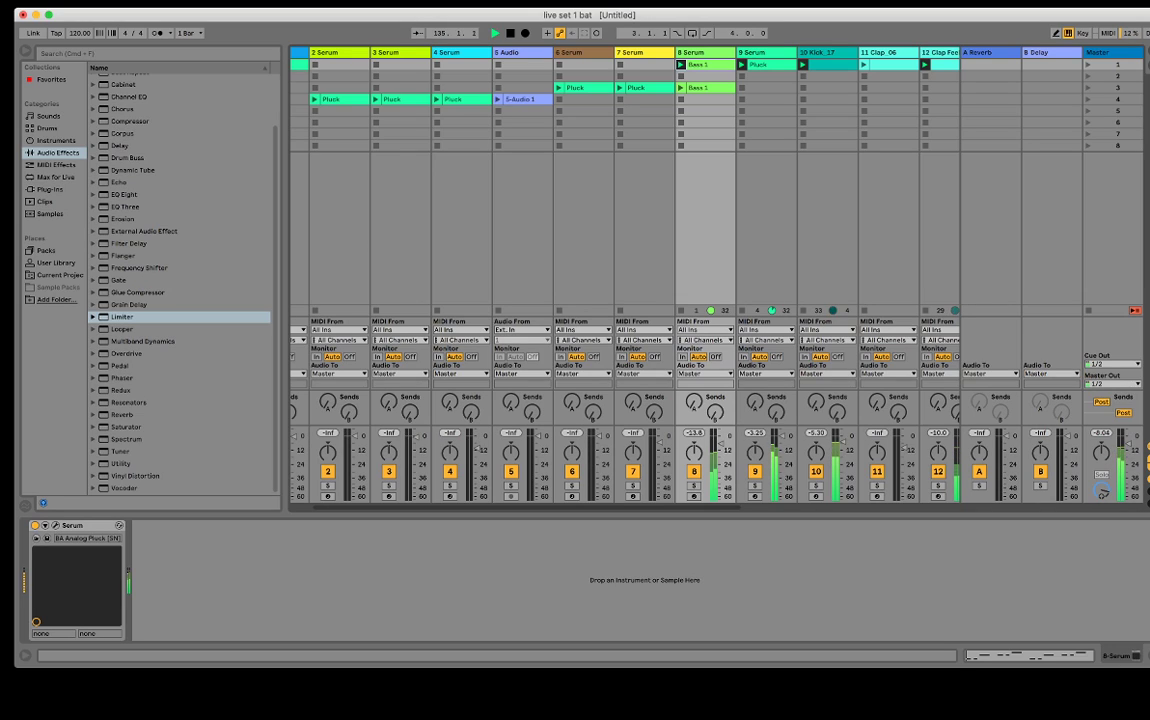
left_click(753, 53)
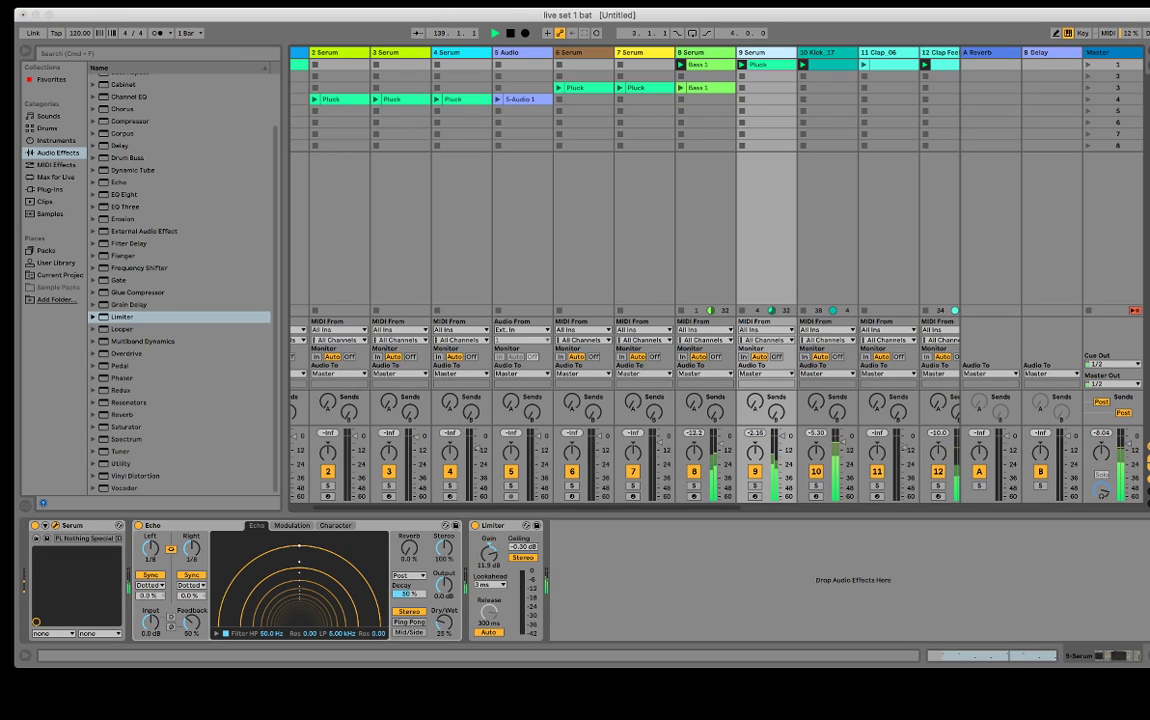
scroll(625, 260, "left", 2)
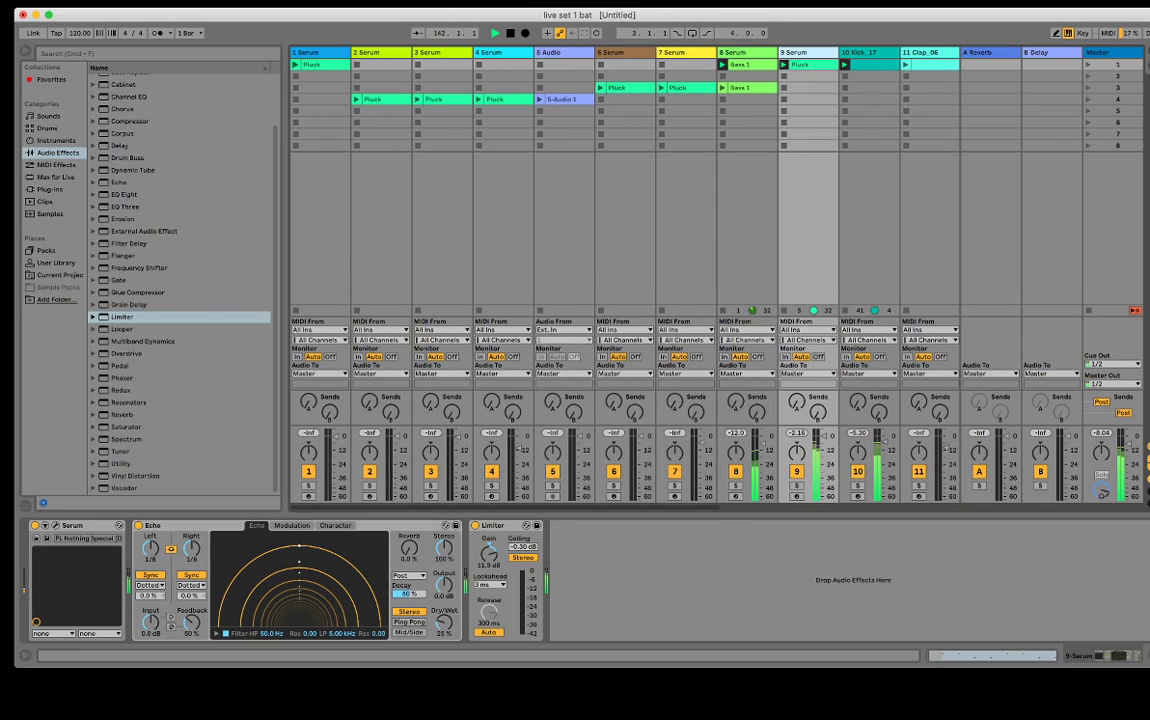
left_click(296, 65)
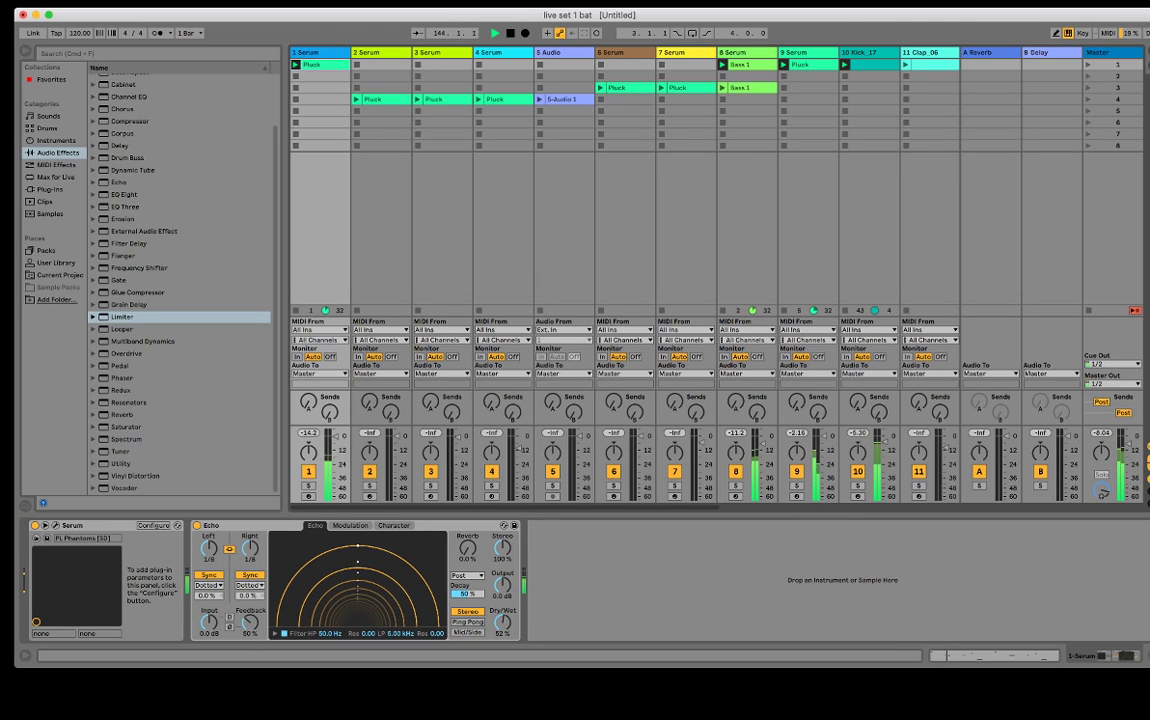
Launch the Alan Watts speech clip on track 18, followed by the MIDI Tech House drum clip on track 14.
scroll(620, 200, "right", 5)
scroll(575, 200, "right", 3)
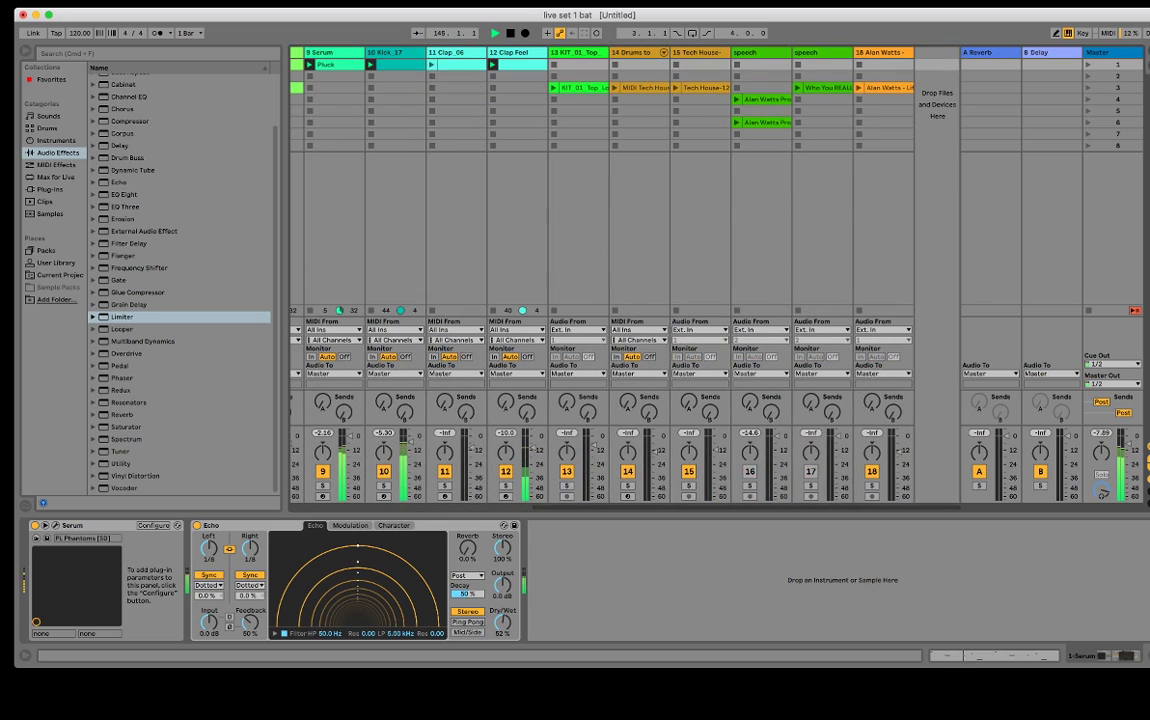
scroll(600, 200, "left", 6)
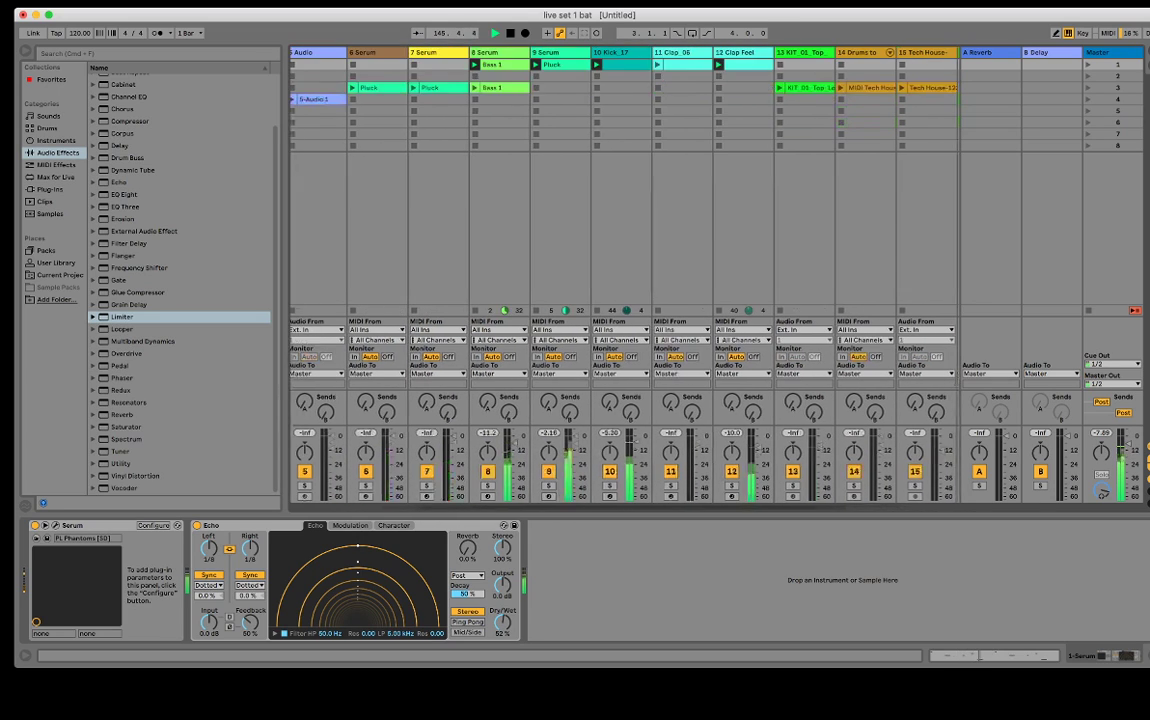
scroll(600, 200, "right", 6)
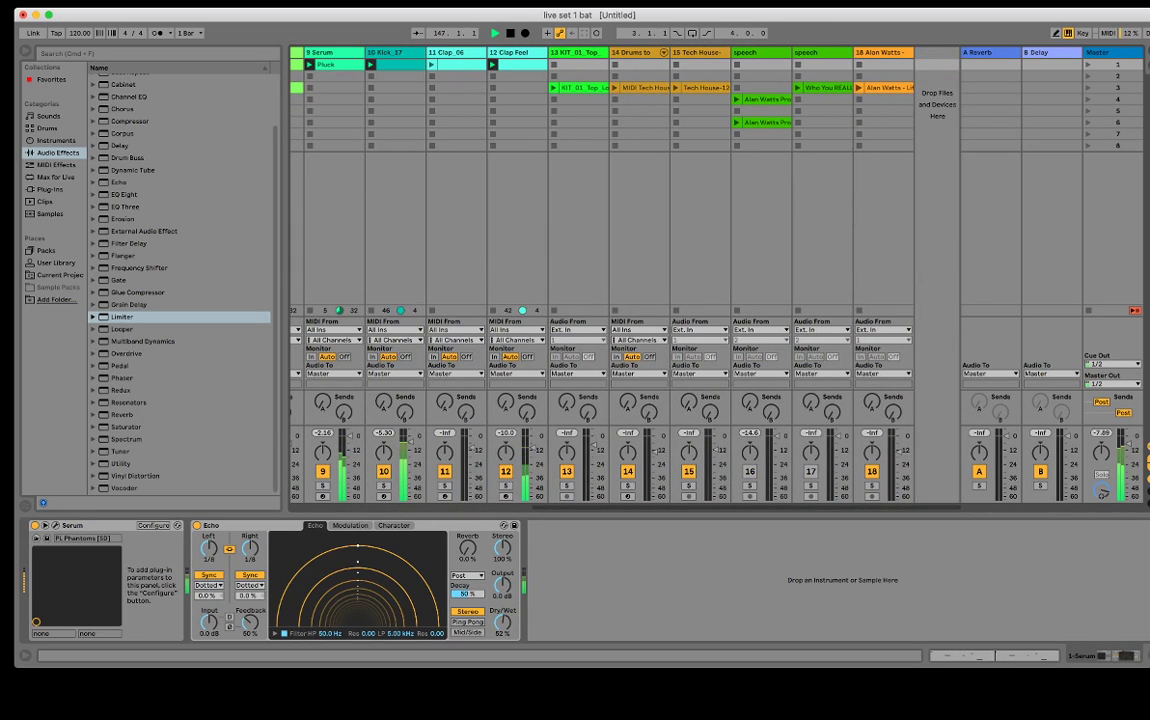
left_click(859, 88)
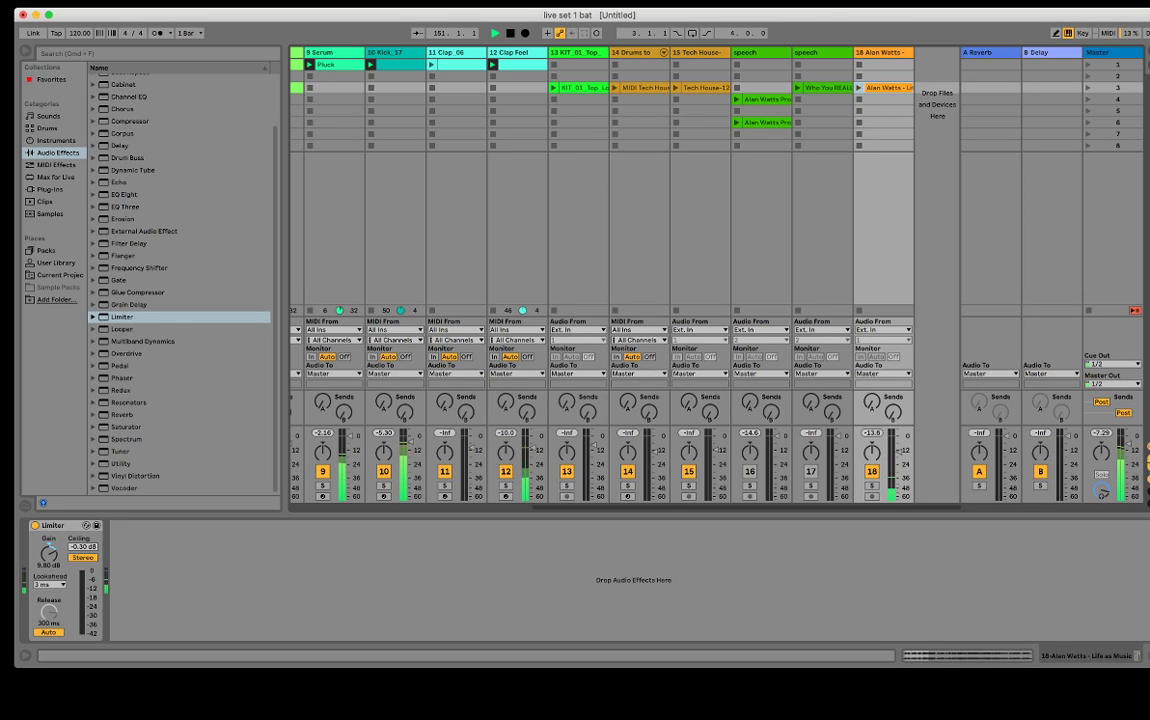
left_click(614, 87)
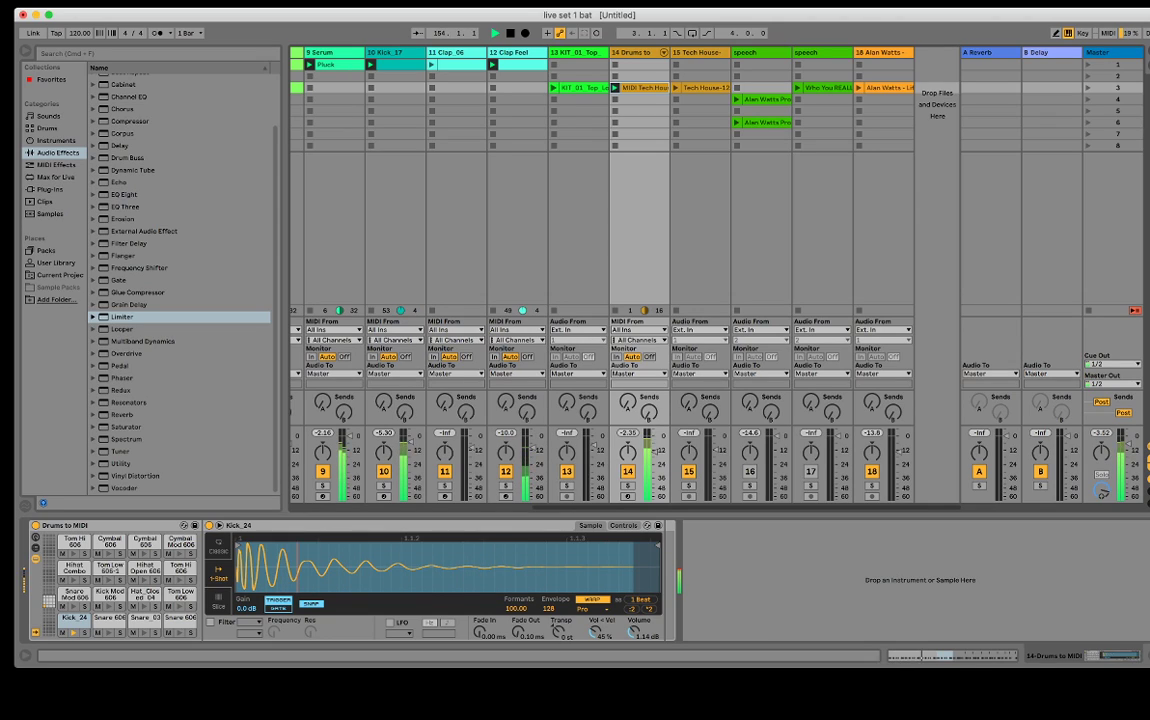
Play the Alan Watts clip again, bring in the KIT_01 Top Loop clip on track 13, and stop the speech on track 18.
left_click(859, 88)
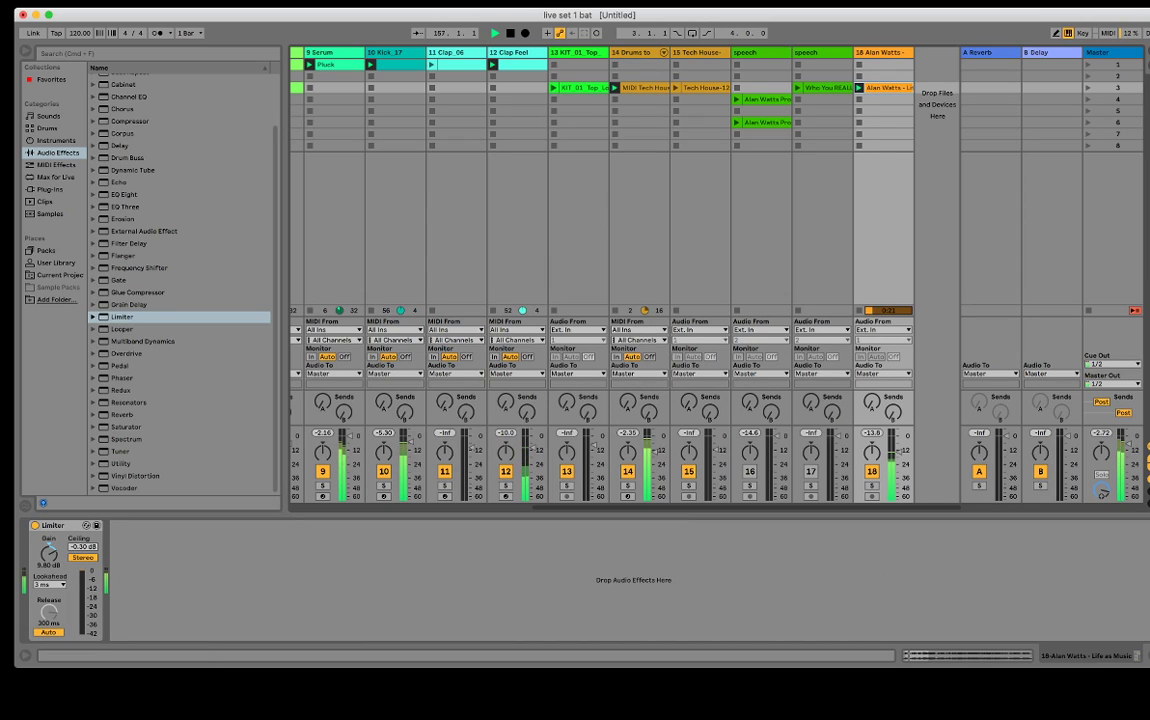
left_click(554, 88)
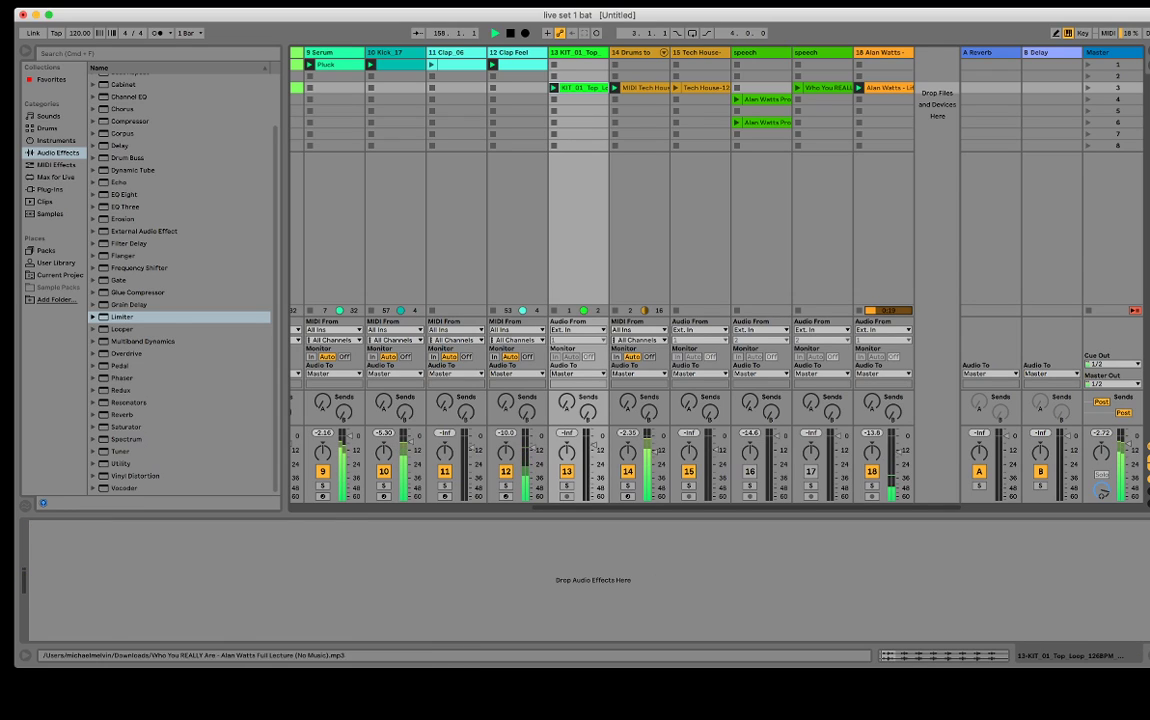
left_click(859, 100)
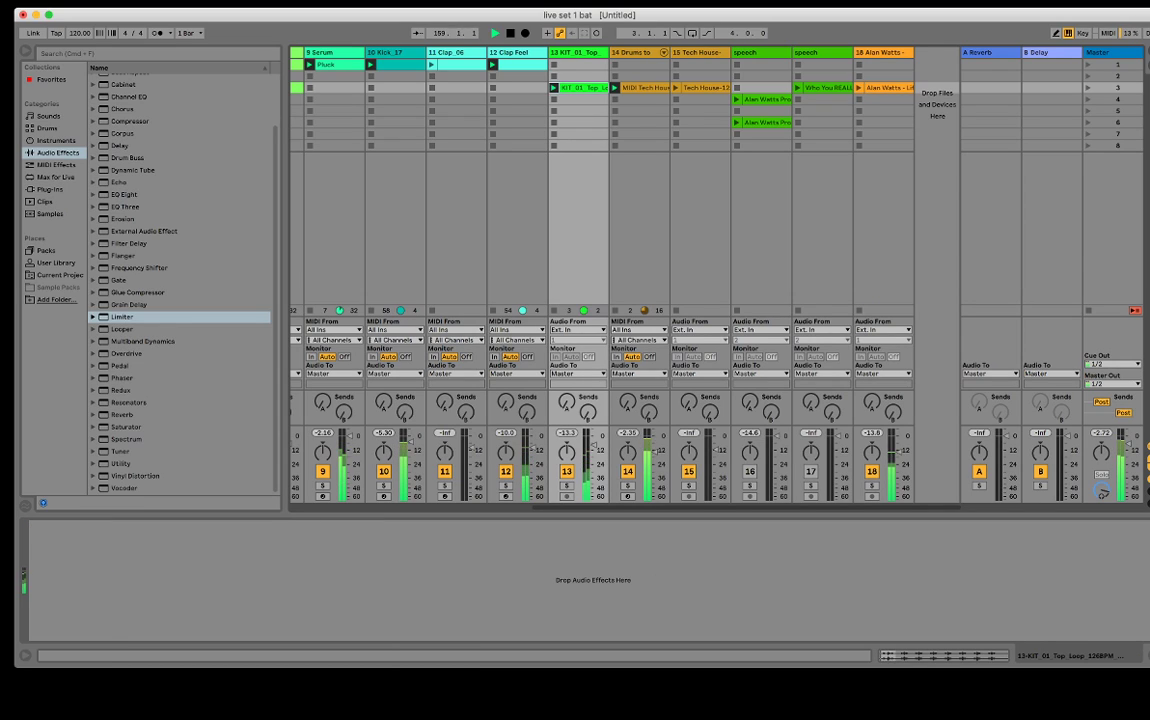
Stop the playing clips on the 10 Kick_17 and 14 Drums to MIDI tracks.
scroll(625, 275, "left", 10)
scroll(625, 275, "left", 6)
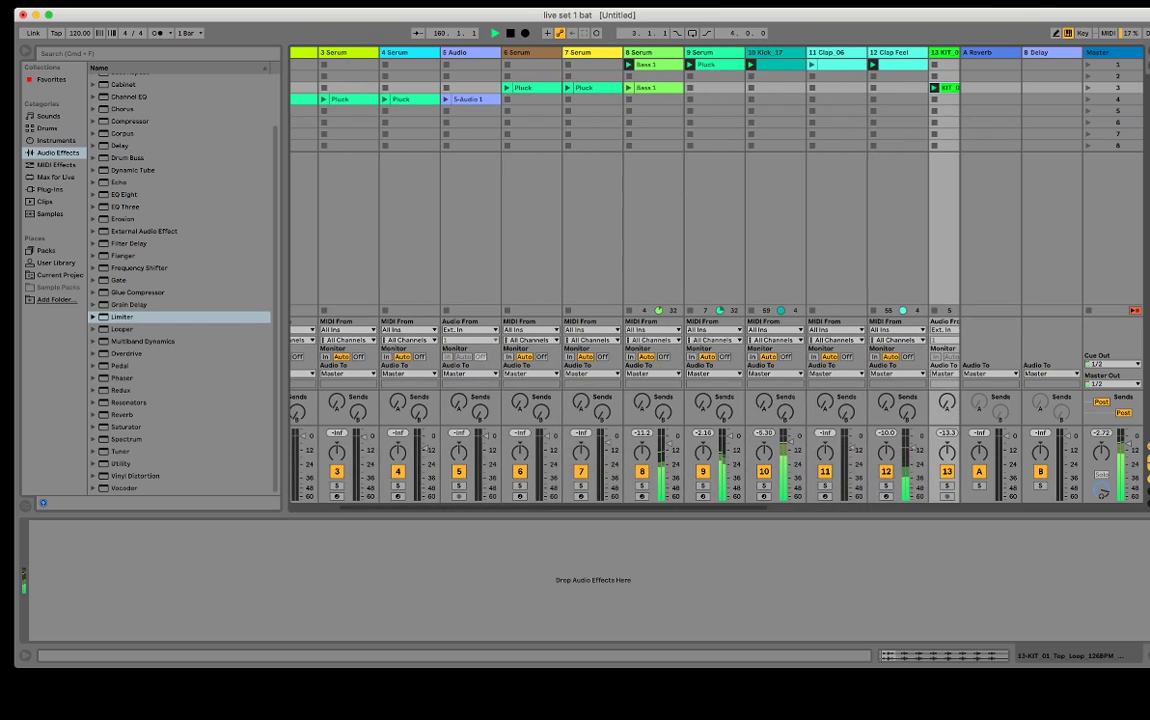
scroll(625, 275, "right", 2)
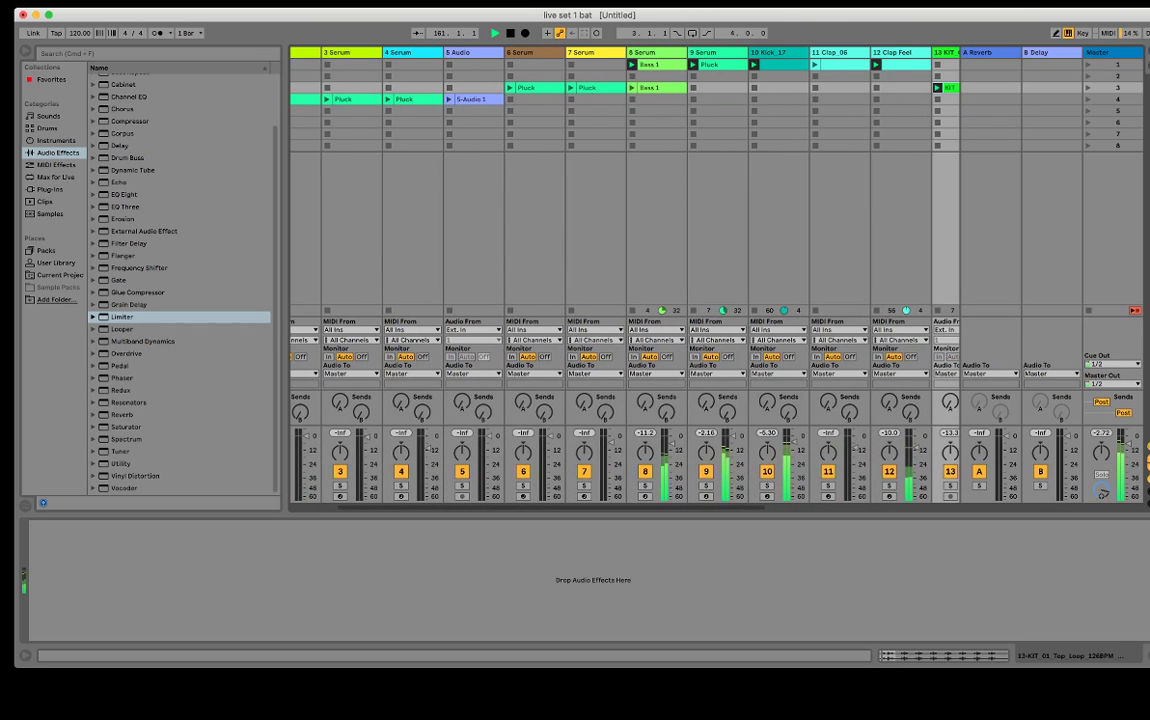
scroll(625, 275, "right", 2)
scroll(625, 275, "right", 2)
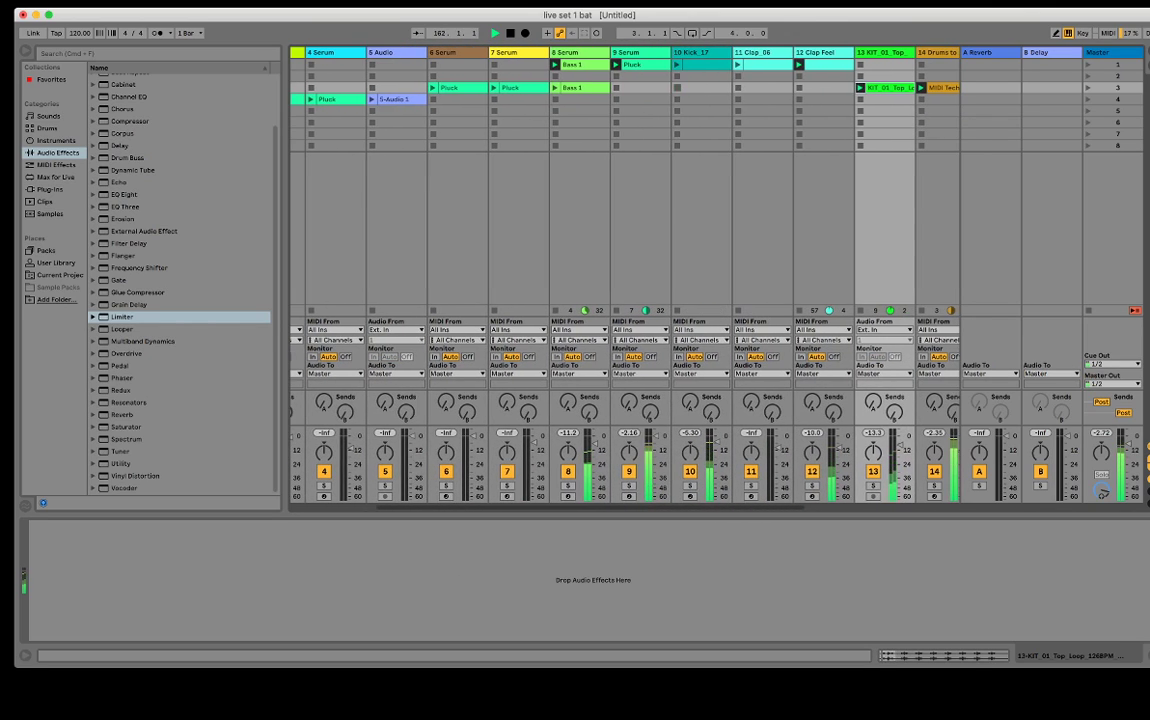
scroll(625, 275, "right", 2)
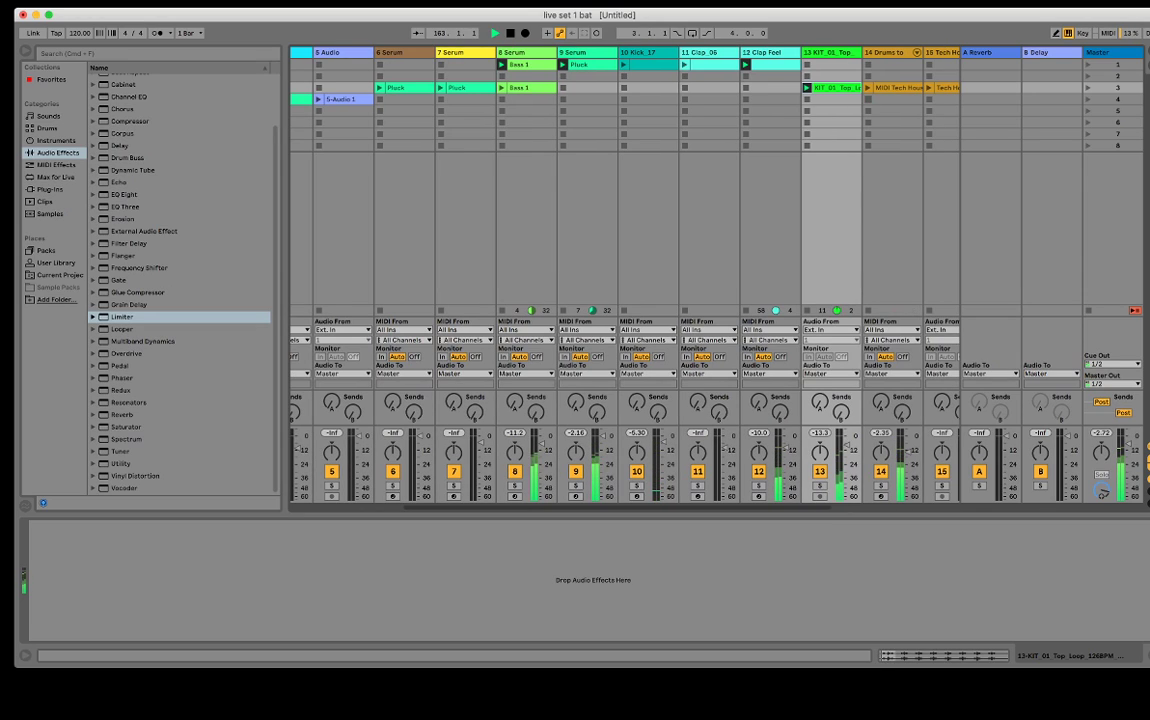
Switch 8 Serum to its scene 3 Bass 1 clip and restart the KIT_01 Top Loop clip on track 13.
scroll(625, 275, "left", 2)
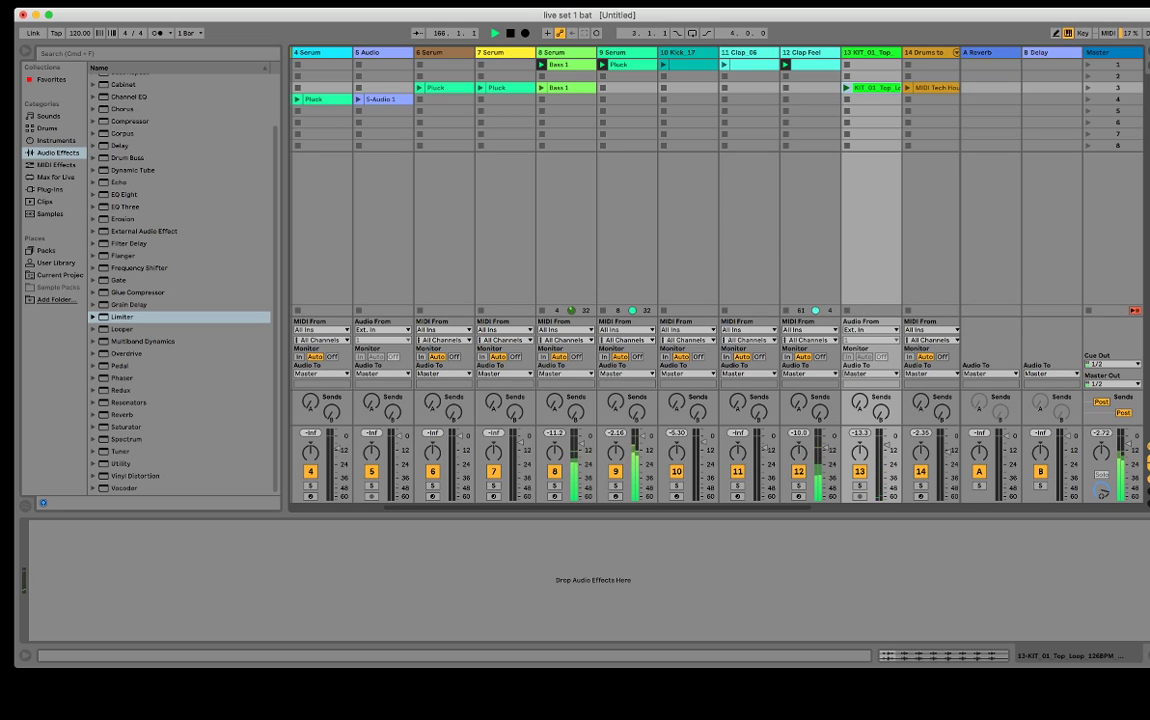
left_click(542, 88)
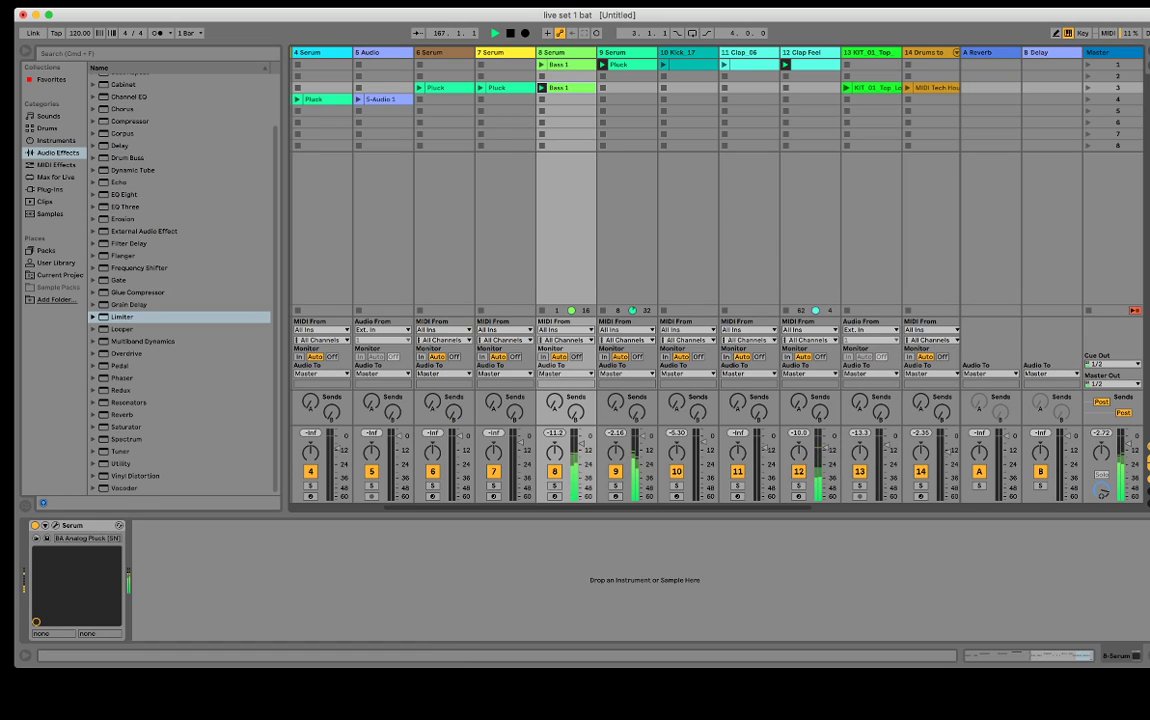
left_click(847, 88)
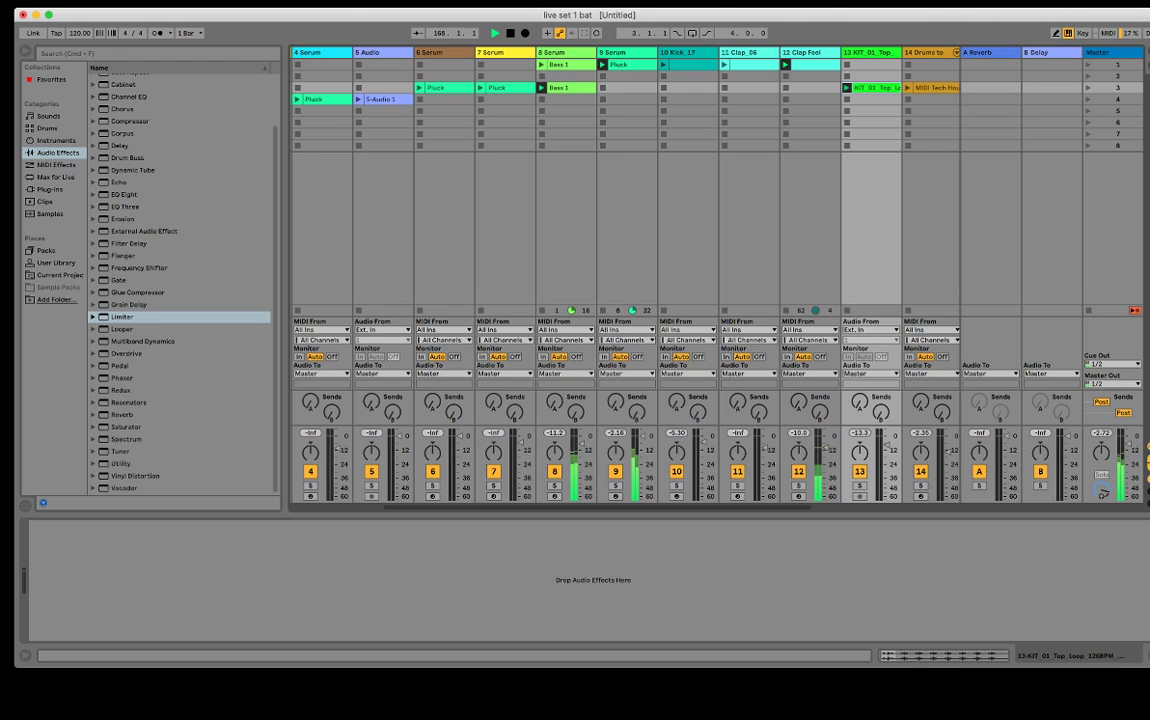
Switch the left and right delay times of the Echo on track 1 Serum to 1/4 and back to 1/8.
scroll(625, 280, "left", 3)
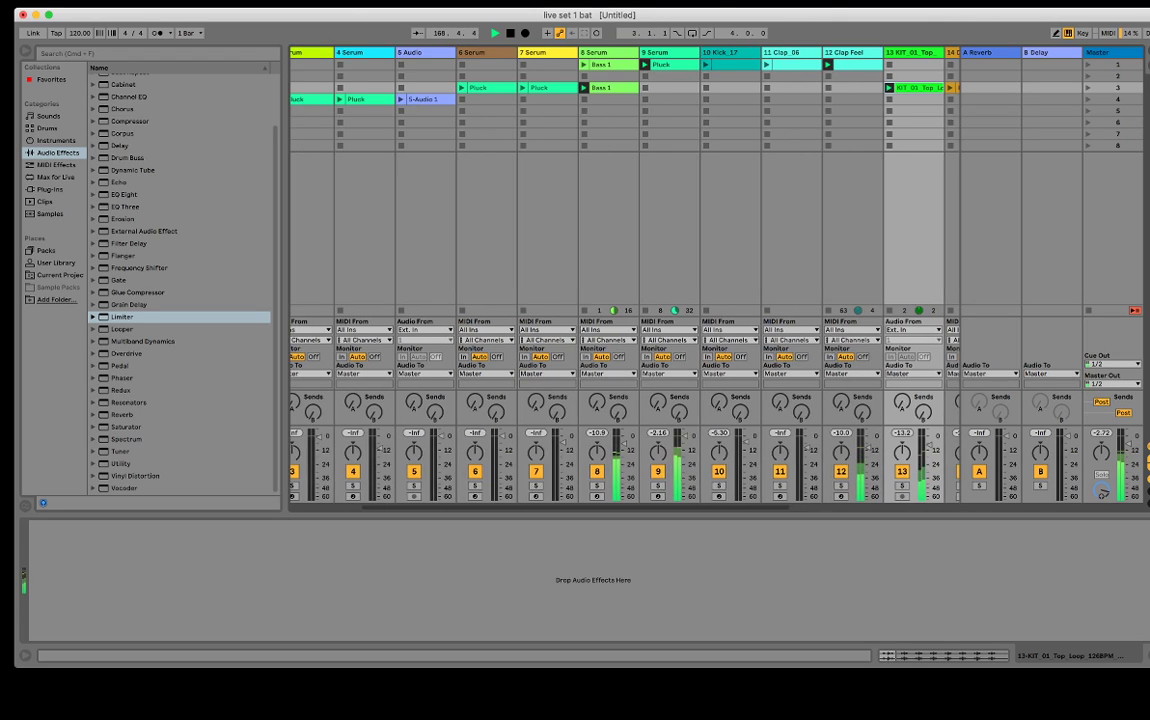
scroll(625, 280, "right", 1)
scroll(620, 275, "left", 3)
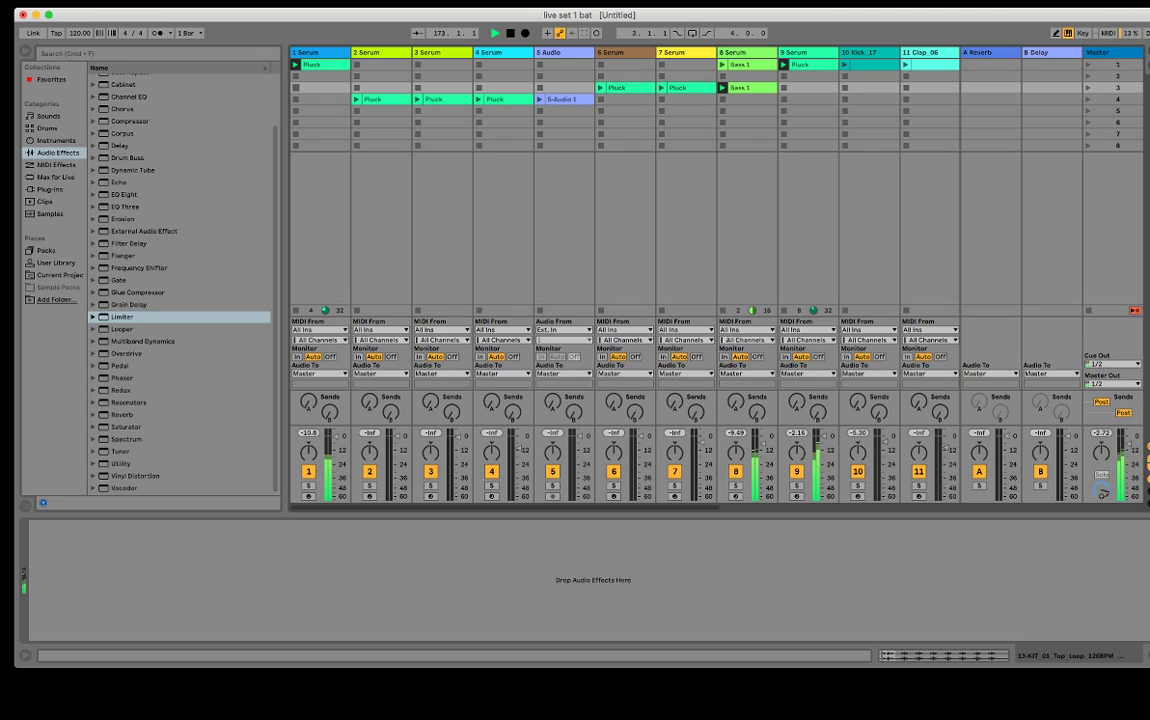
left_click(322, 88)
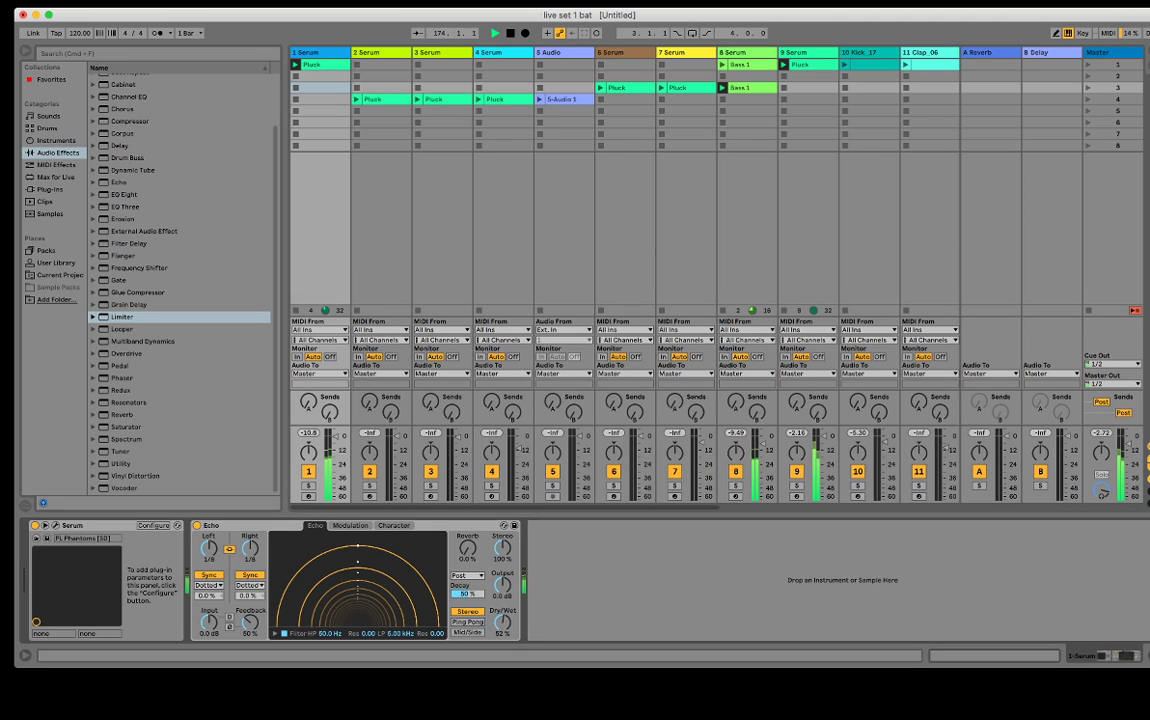
left_click_drag(250, 548, 250, 538)
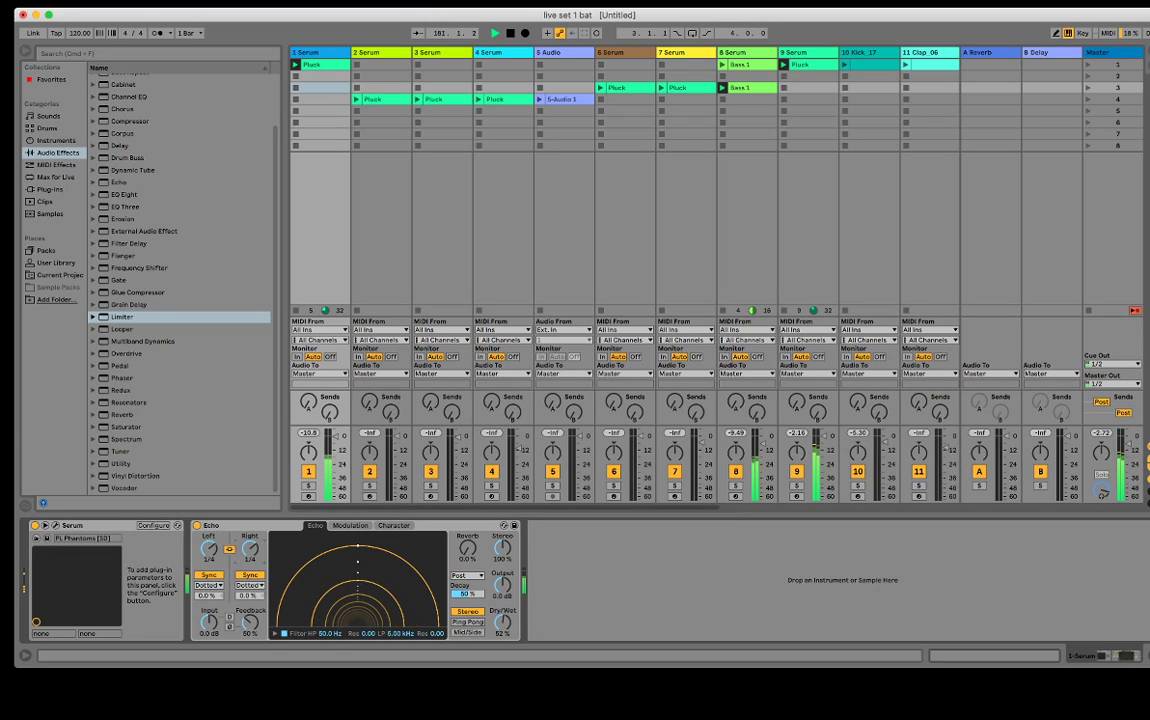
left_click_drag(209, 548, 209, 538)
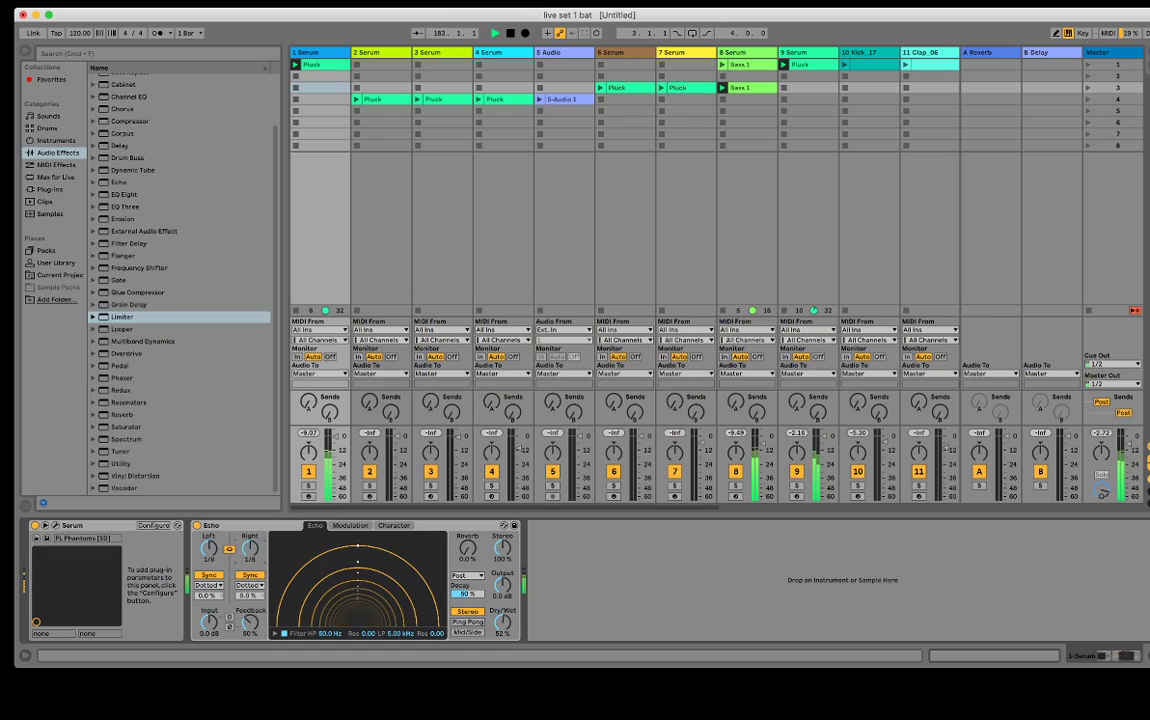
left_click_drag(209, 548, 209, 558)
Swap the playing clip on 1 Serum for the Pluck clip on 6 Serum and launch the 10 Kick_17 clip.
left_click(601, 88)
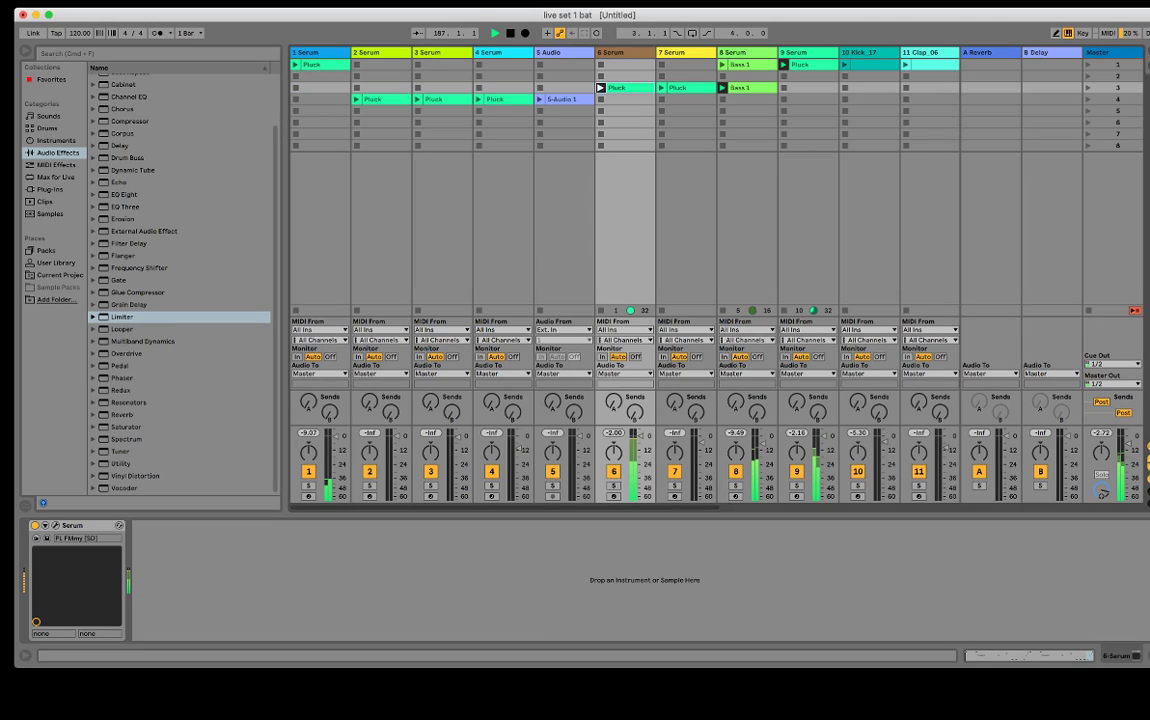
scroll(620, 280, "right", 5)
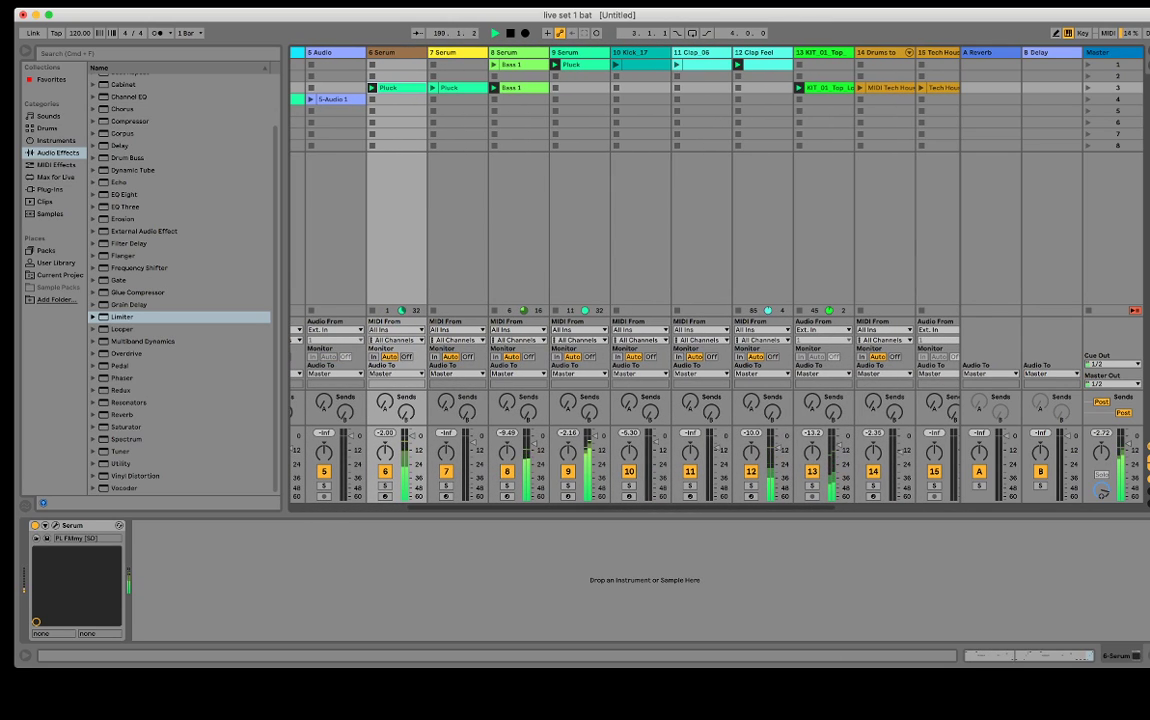
left_click(616, 65)
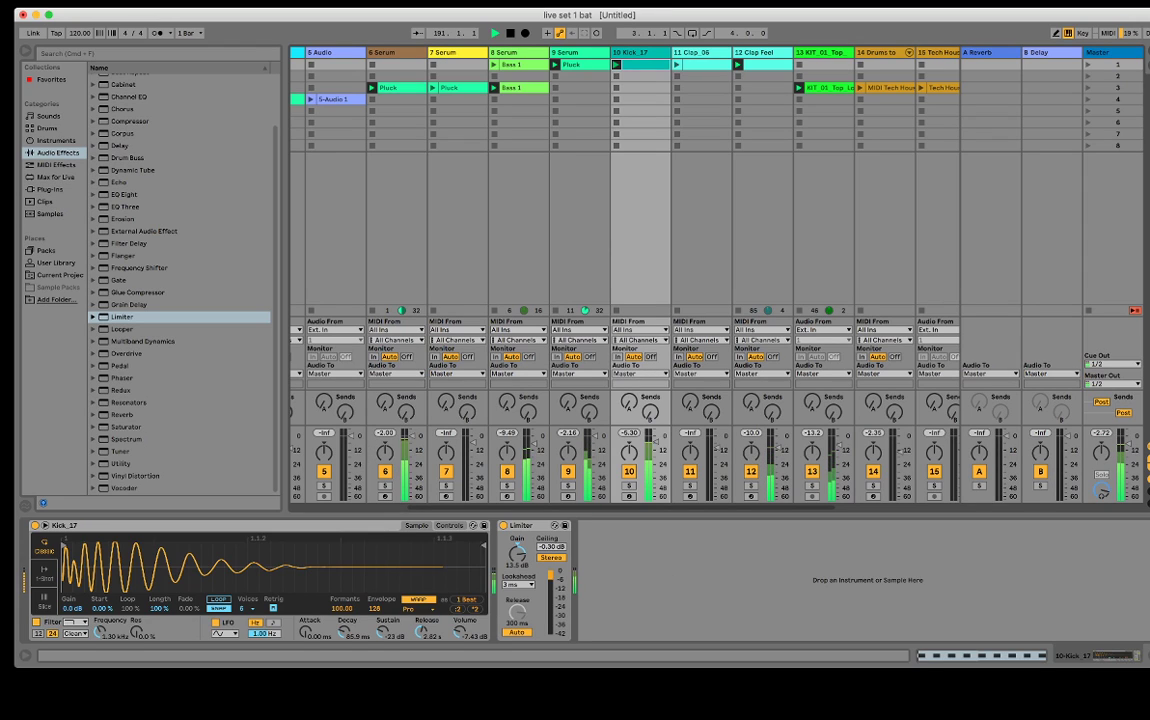
Launch the MIDI Tech House drum clip on track 14, followed by the Tech House loop on track 15.
scroll(600, 250, "right", 5)
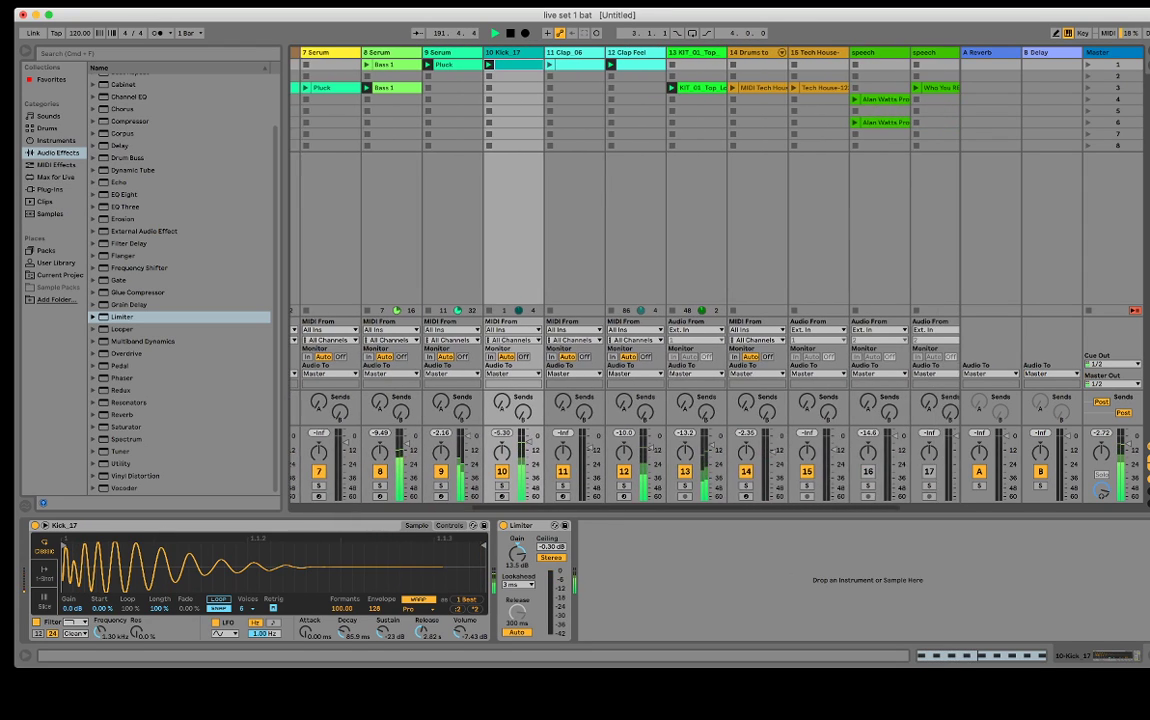
scroll(600, 250, "right", 2)
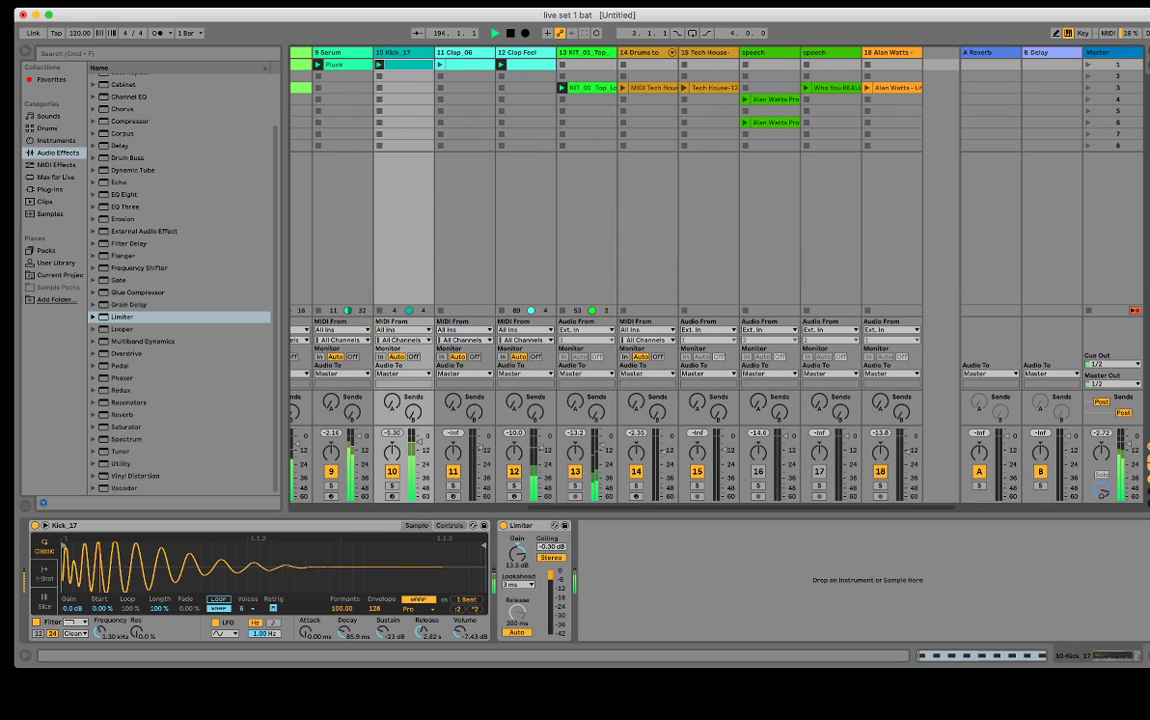
left_click(623, 88)
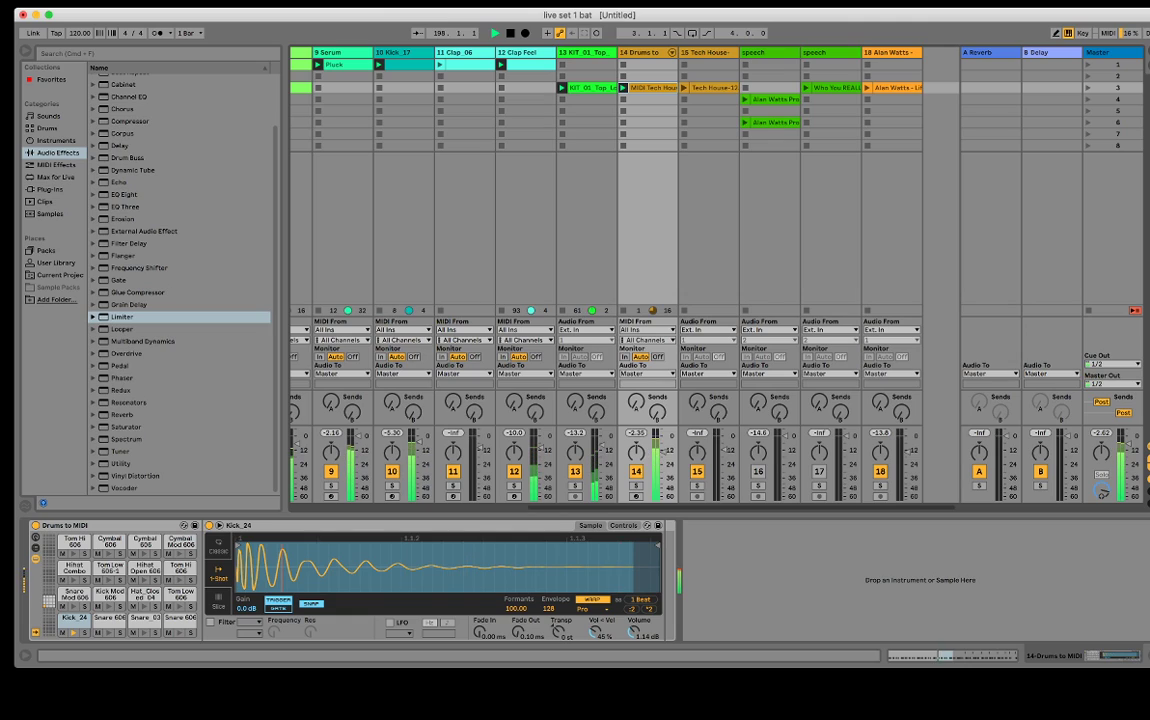
left_click(684, 88)
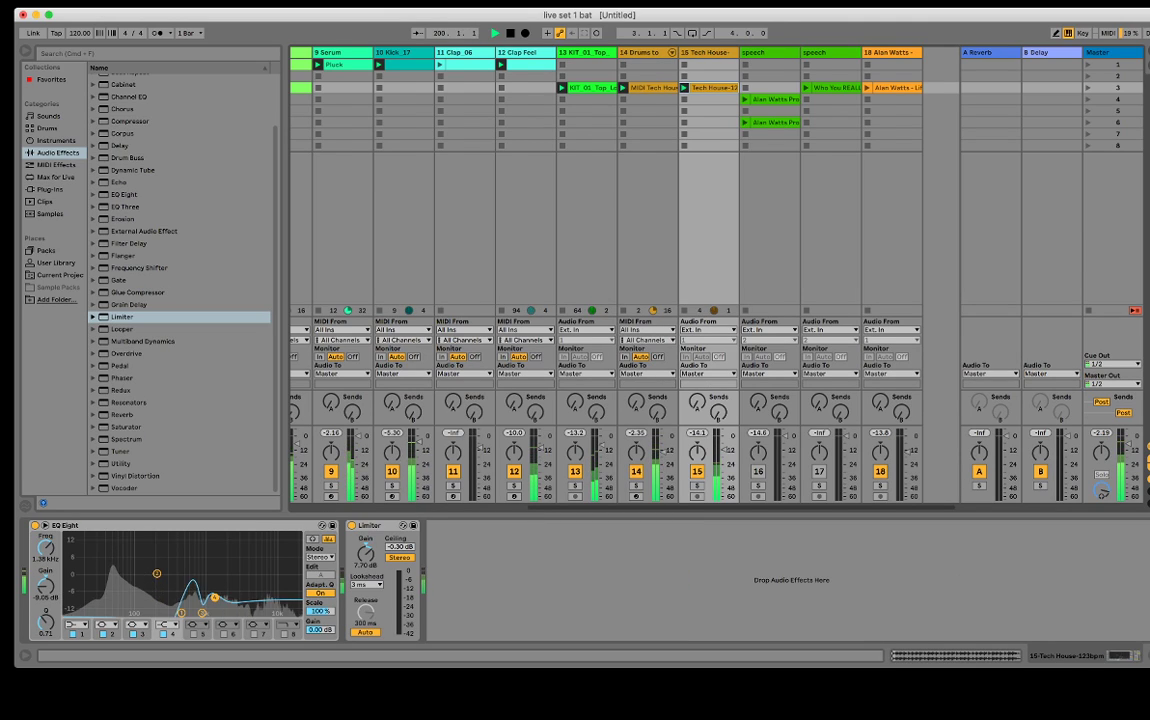
Launch the scene 1 clap clip on track 11 Clap_06.
scroll(620, 270, "left", 10)
scroll(739, 444, "right", 4)
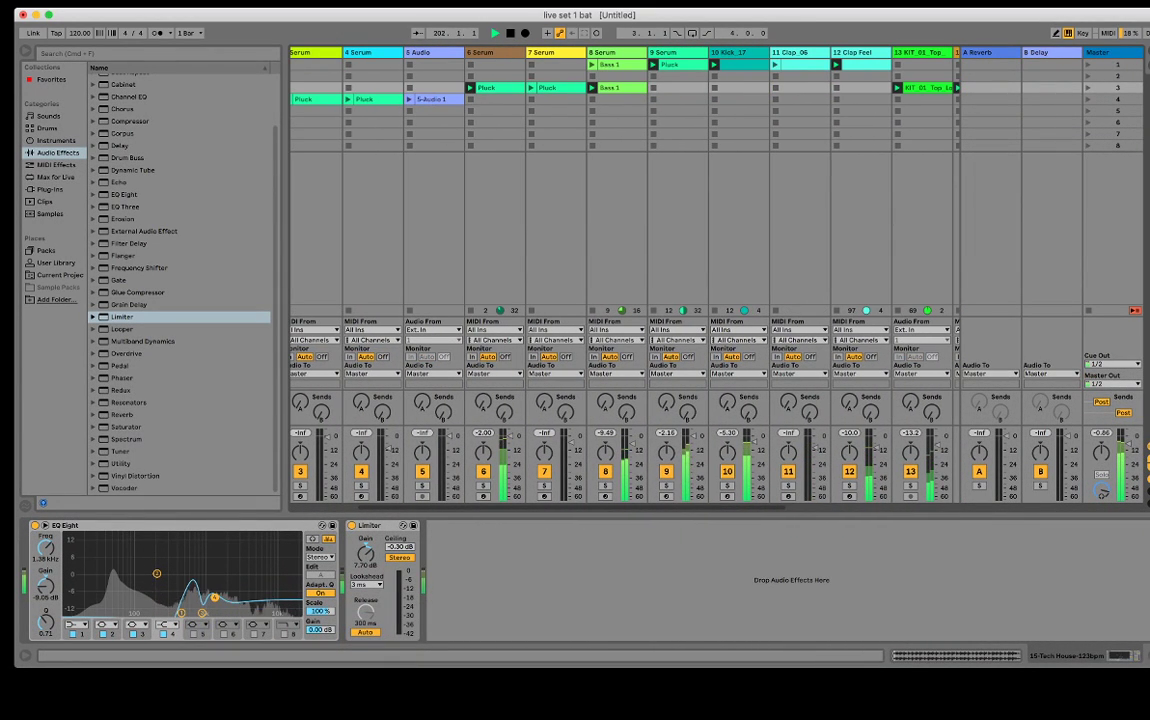
left_click(776, 65)
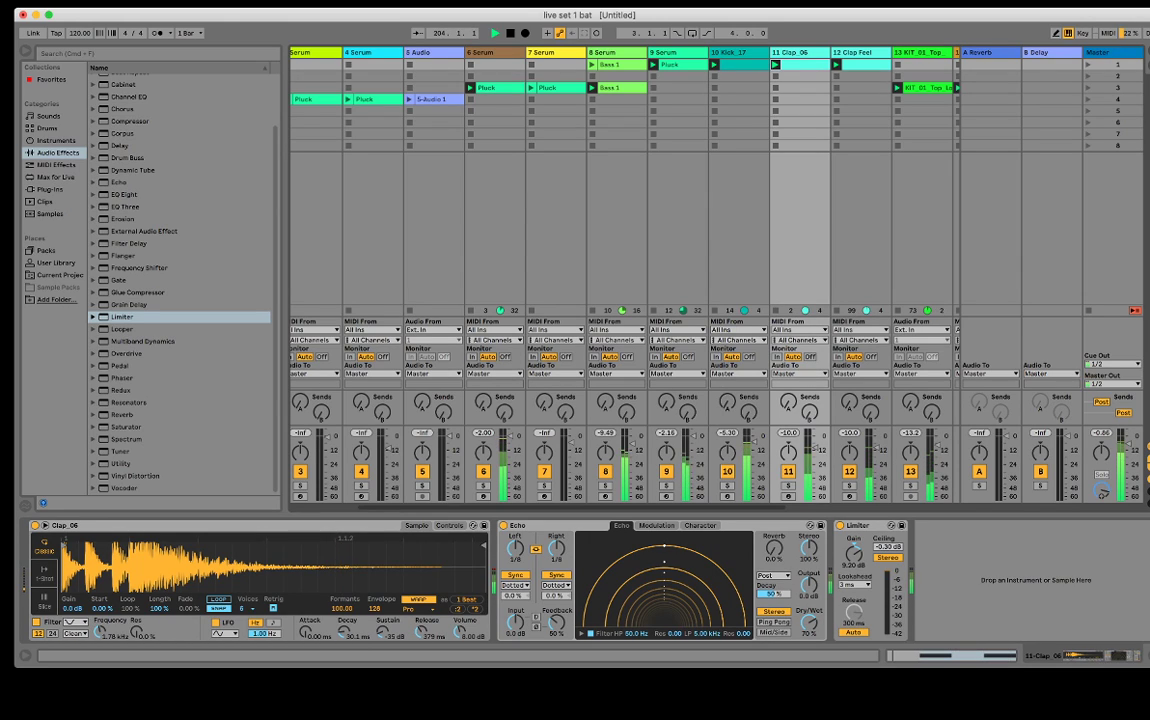
Launch the Alan Watts speech clip on track 18 over the playing drums.
scroll(620, 280, "right", 6)
scroll(620, 280, "right", 2)
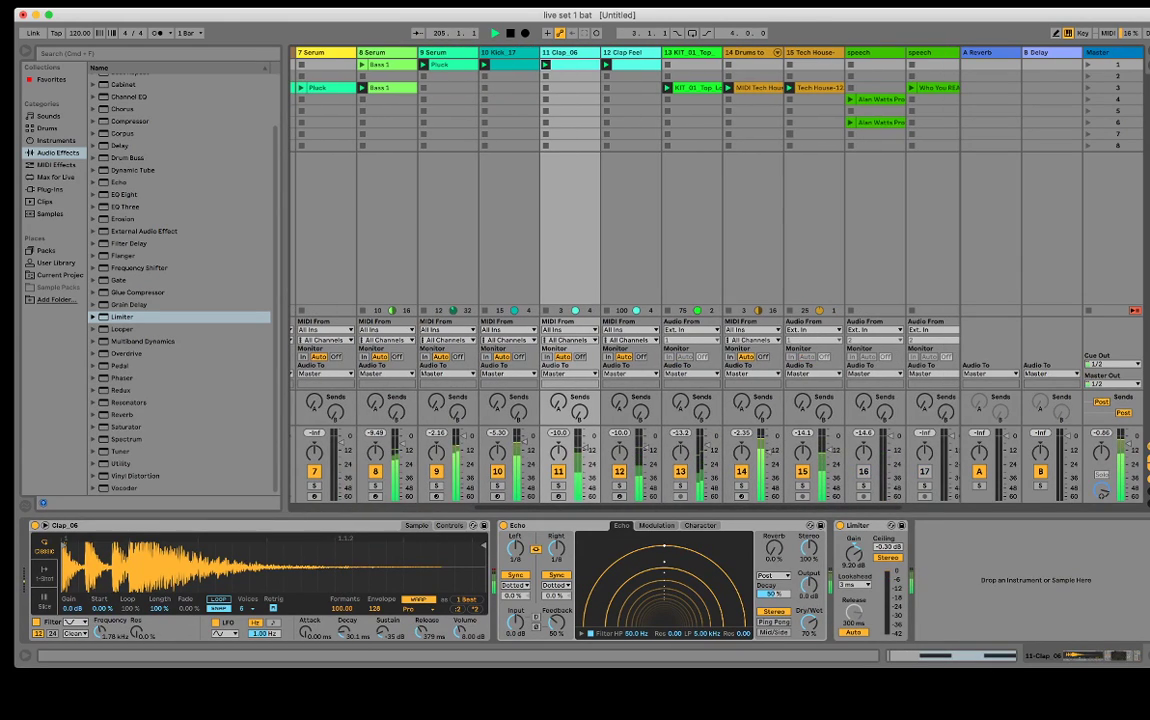
scroll(620, 280, "right", 3)
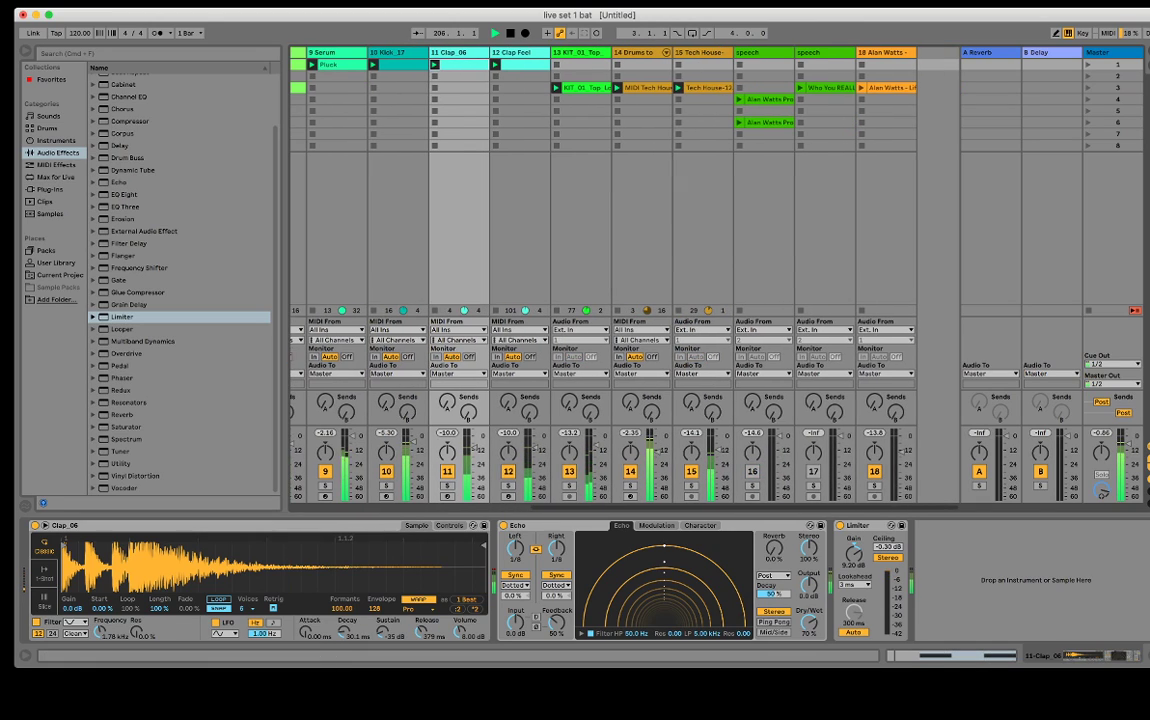
left_click(862, 88)
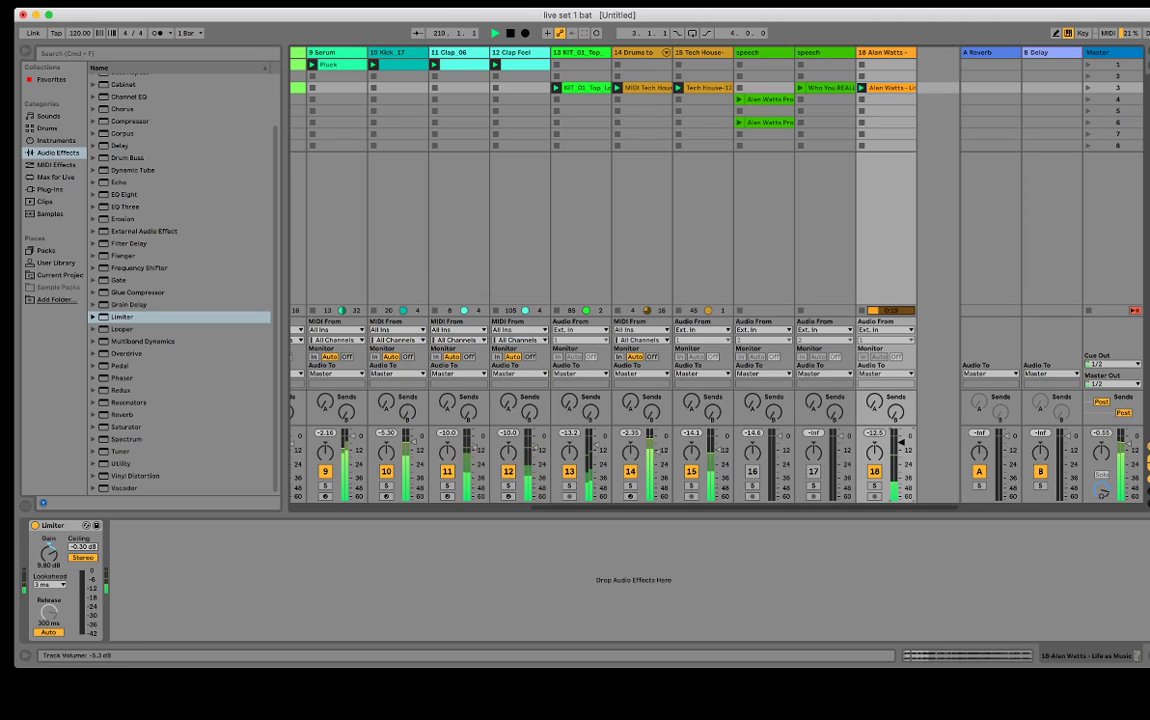
Add an Echo effect after the Limiter on the Alan Watts track 18 and stop its speech clip.
left_click(884, 52)
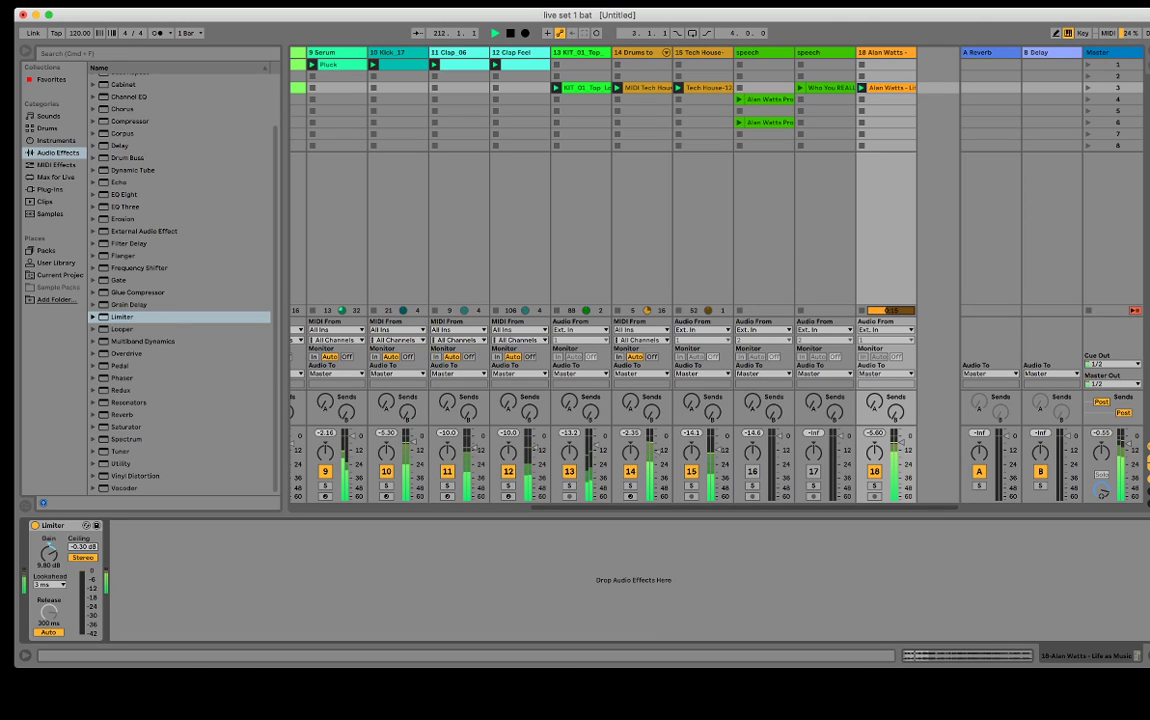
scroll(165, 270, "up", 3)
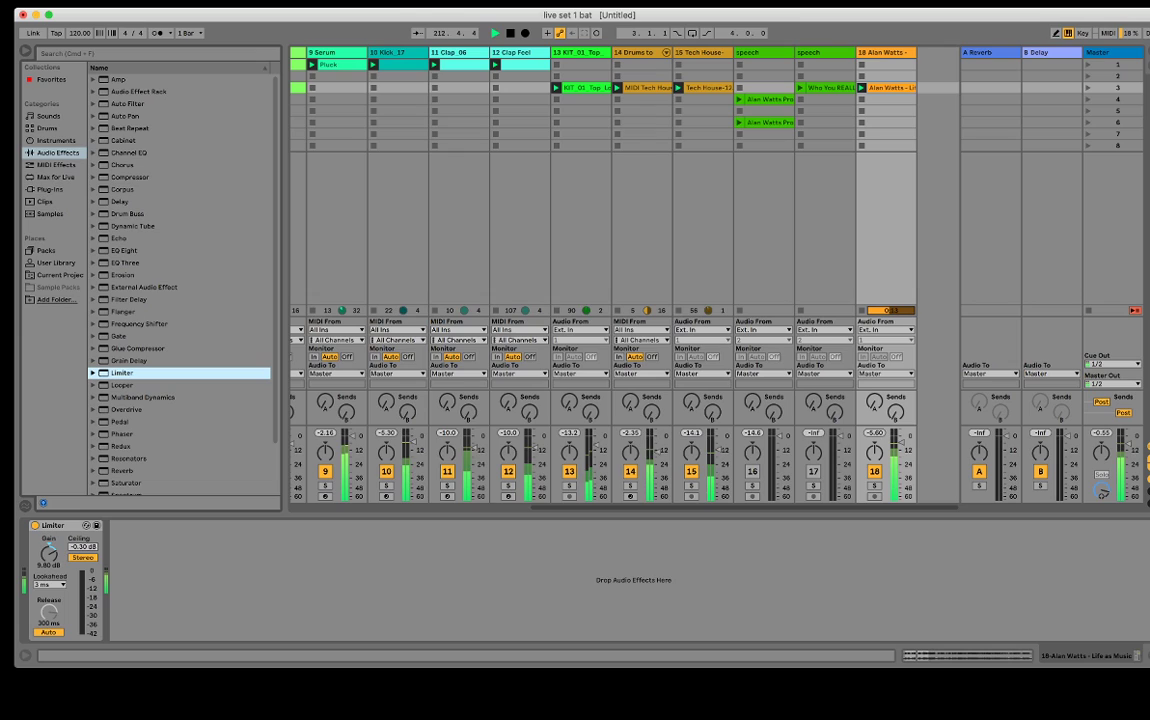
left_click_drag(119, 238, 245, 580)
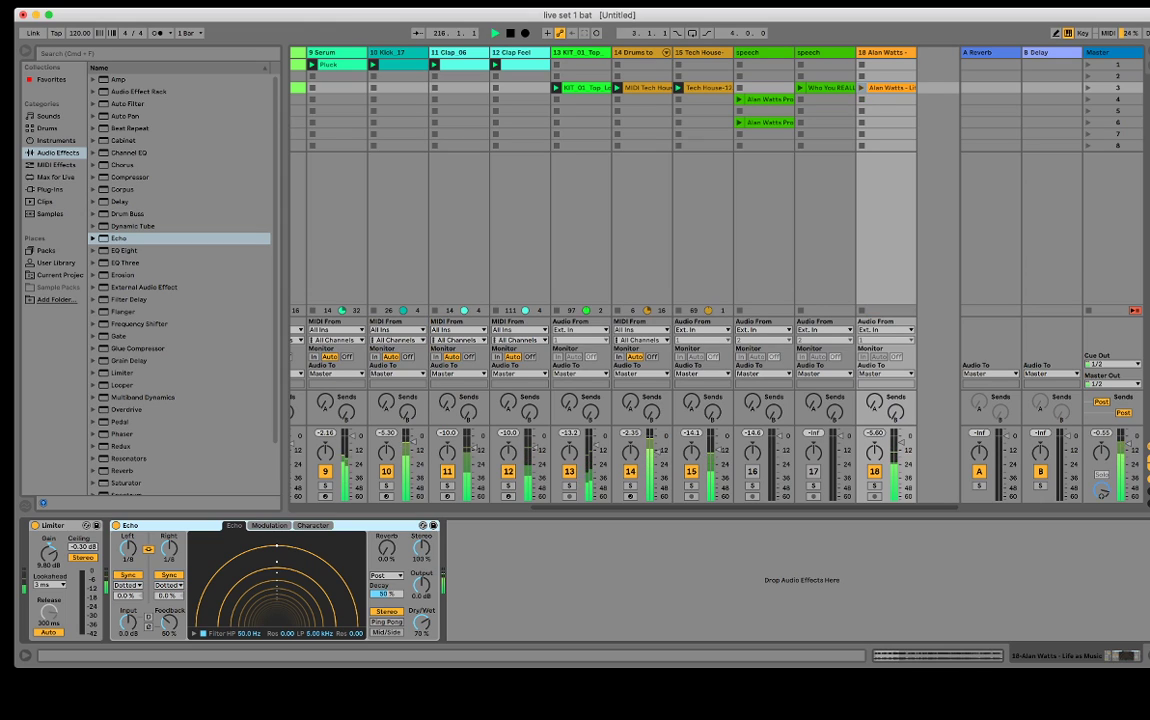
Stop the playing clips on tracks 12 Clap Feel, 13 KIT_01, 14 Drums to MIDI and 15 Tech House.
scroll(760, 200, "left", 5)
left_click(785, 99)
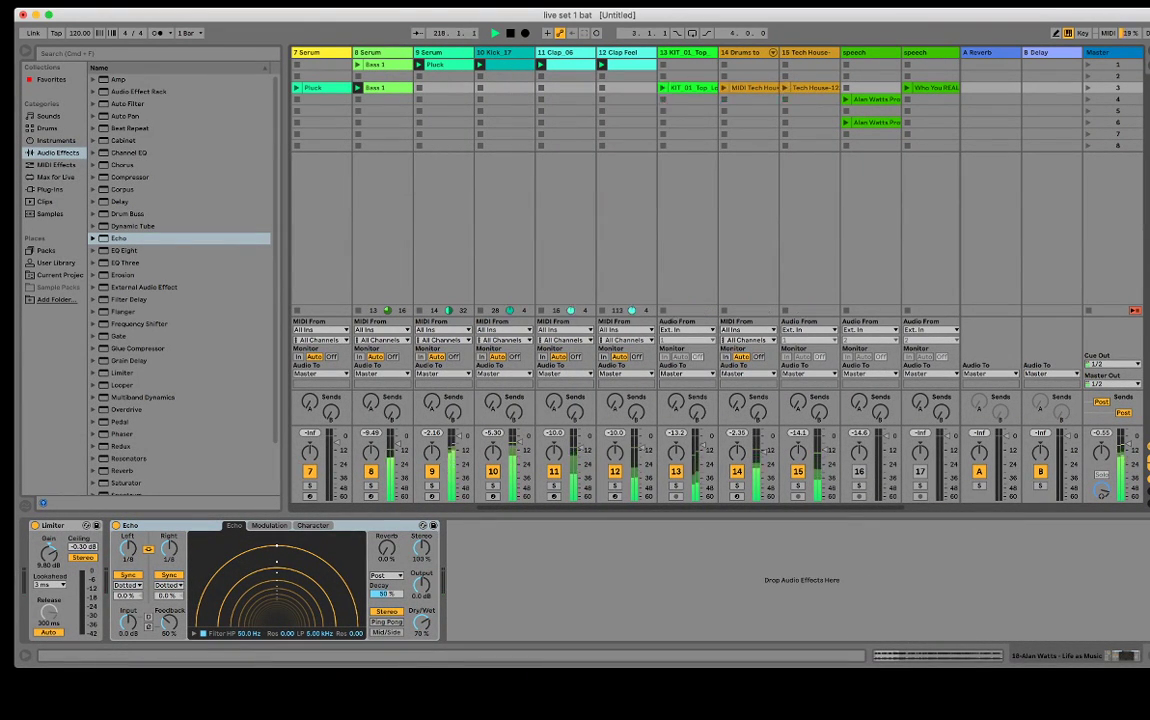
scroll(1103, 492, "left", 1)
scroll(1103, 492, "left", 3)
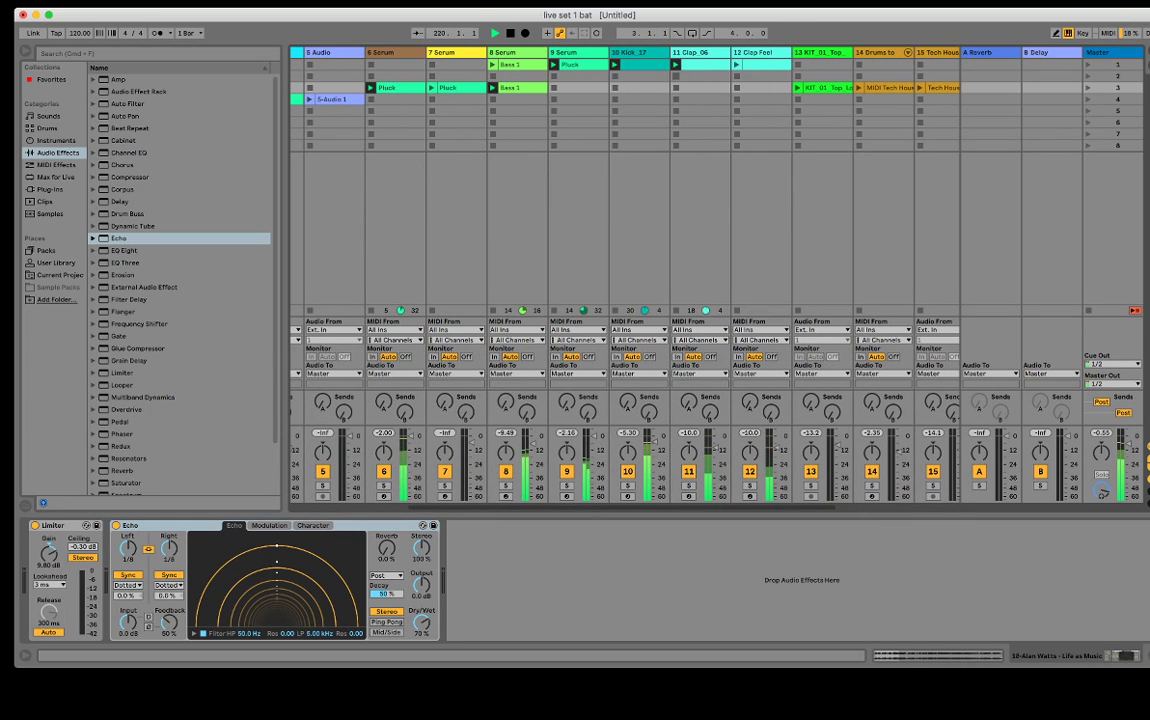
Relaunch the 12 Clap Feel clip in place of 11 Clap_06 and restart the KIT_01 Top Loop on track 13.
left_click(737, 65)
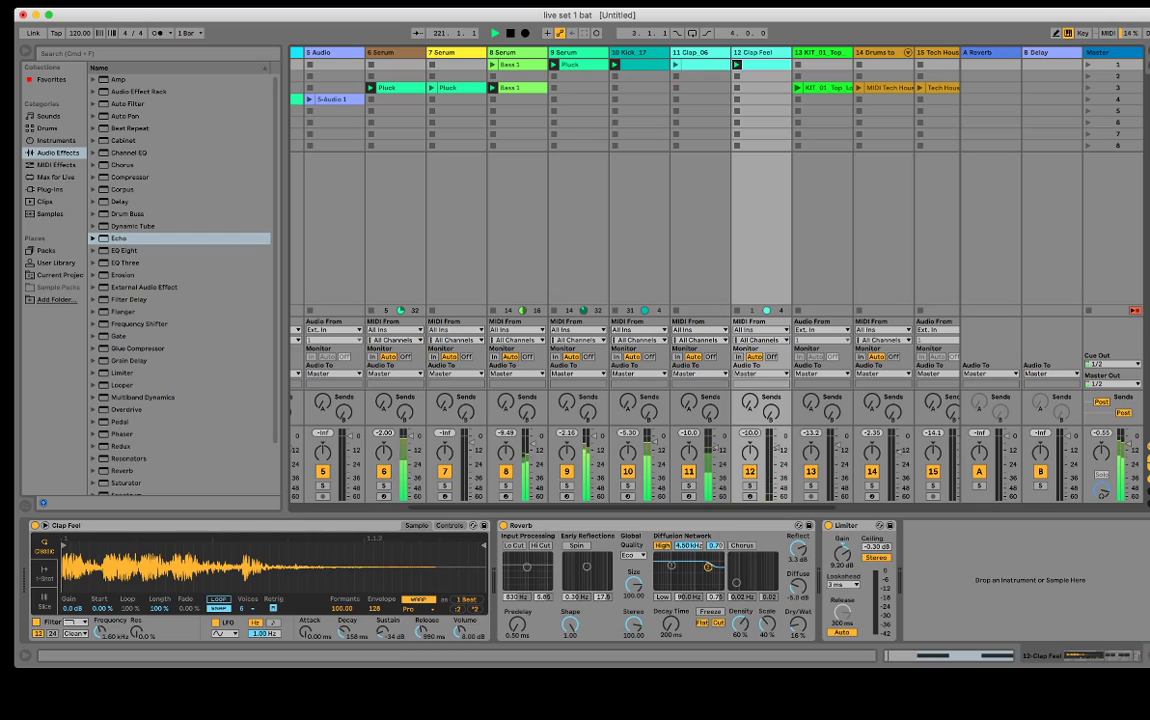
left_click(798, 88)
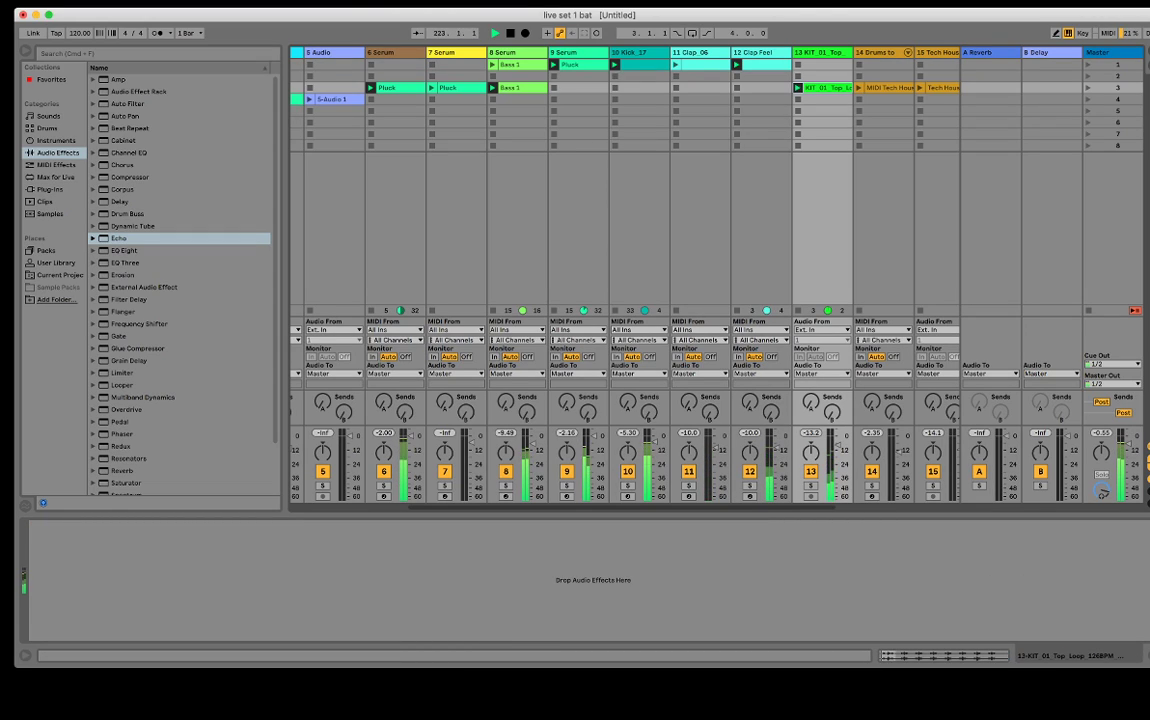
Stop the Pluck clip on 6 Serum and launch the Pluck clip on 7 Serum.
scroll(625, 275, "left", 4)
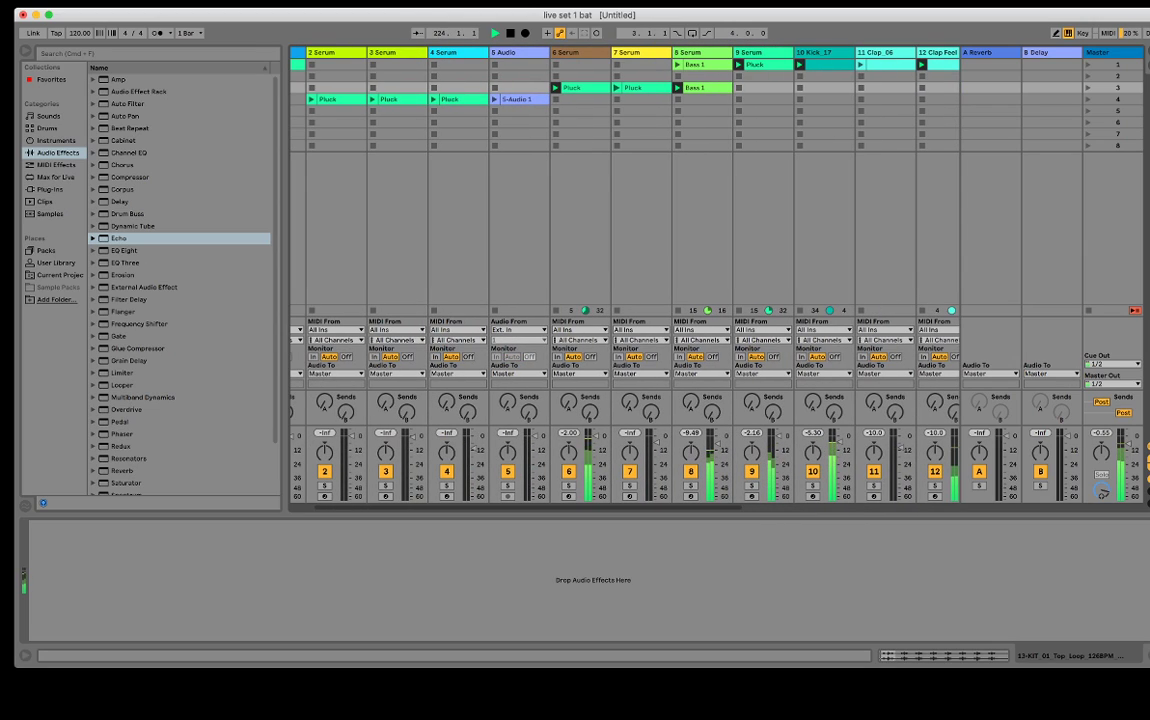
scroll(615, 270, "left", 2)
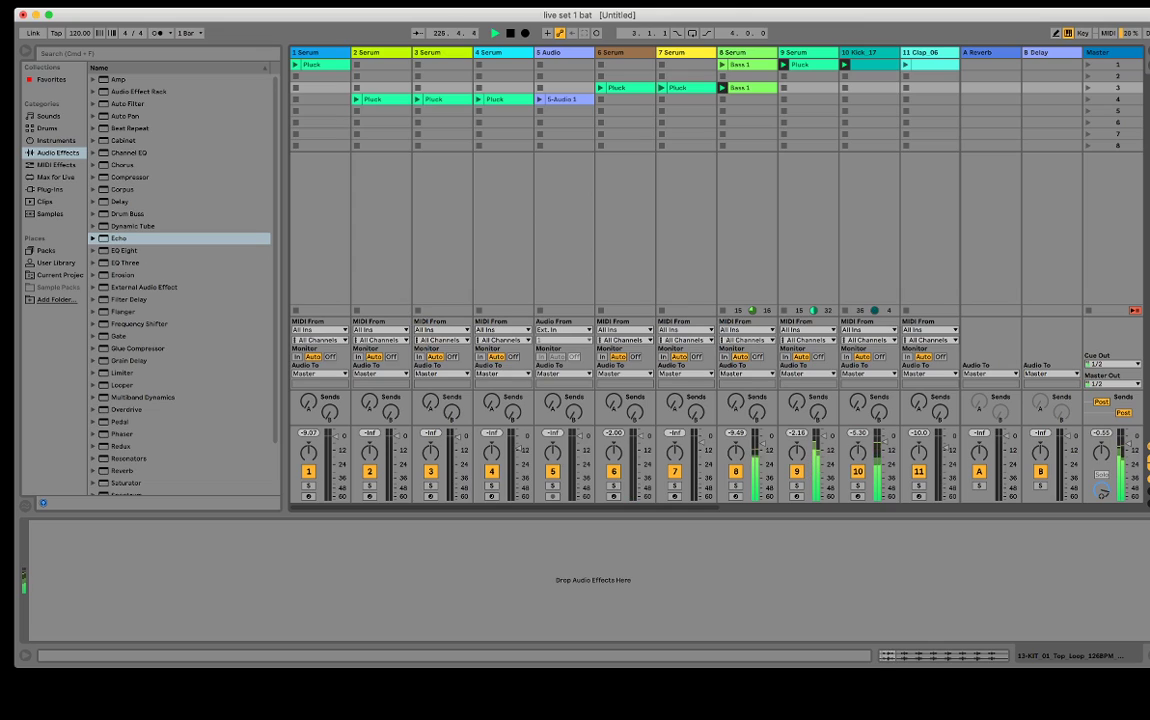
left_click(662, 88)
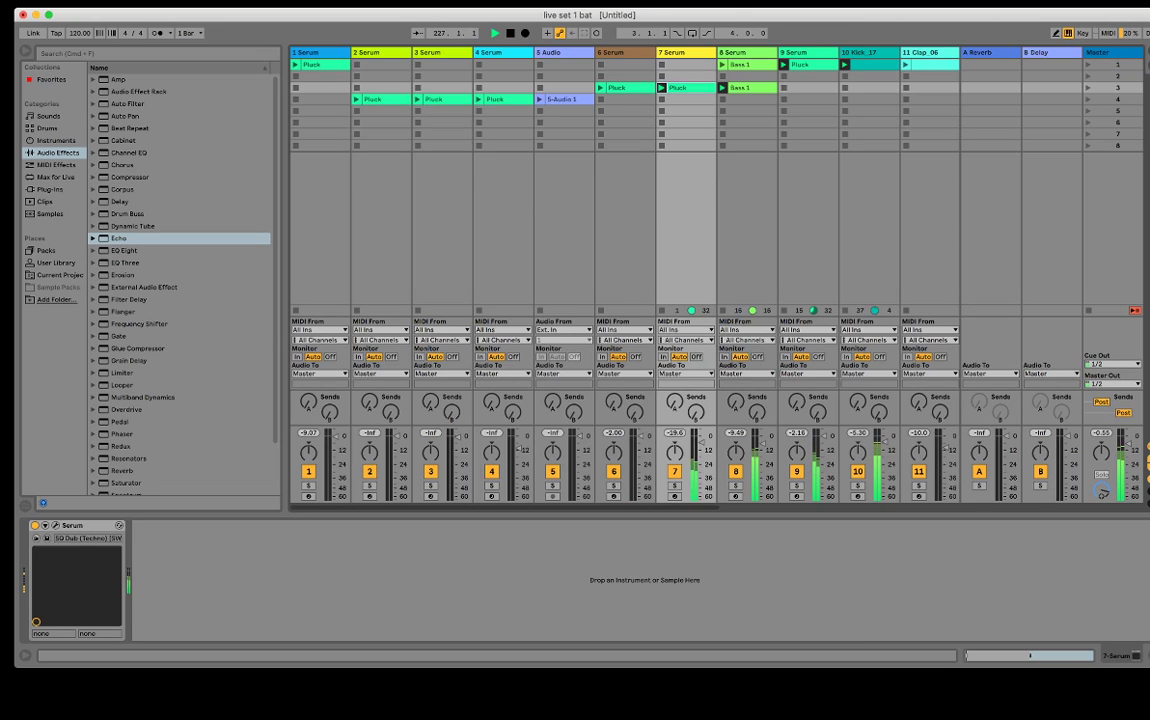
Play a short burst of the Alan Watts speech clip on track 18 and stop it.
scroll(620, 250, "right", 10)
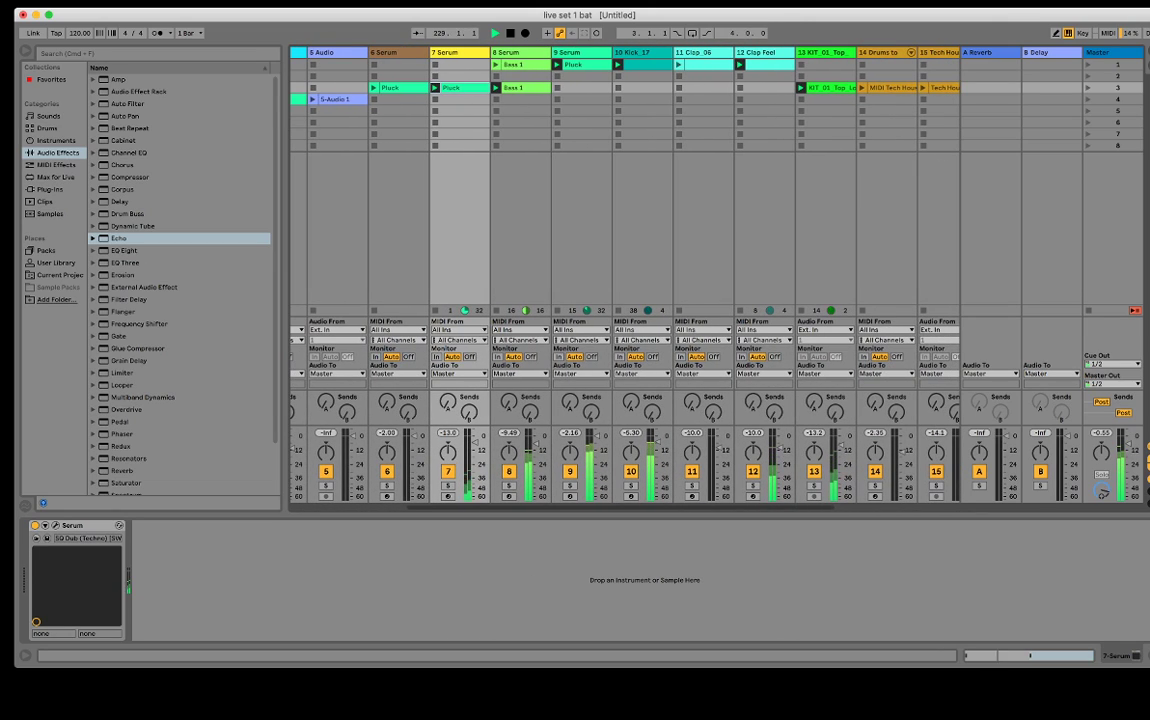
scroll(620, 270, "right", 8)
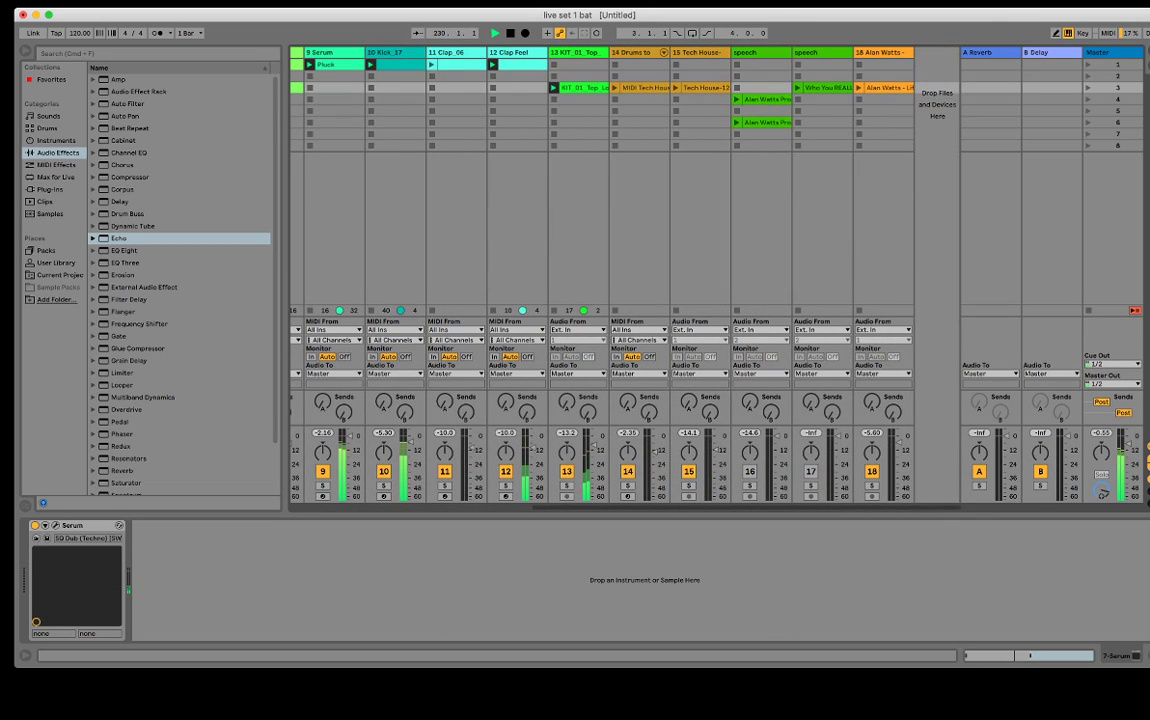
left_click(859, 88)
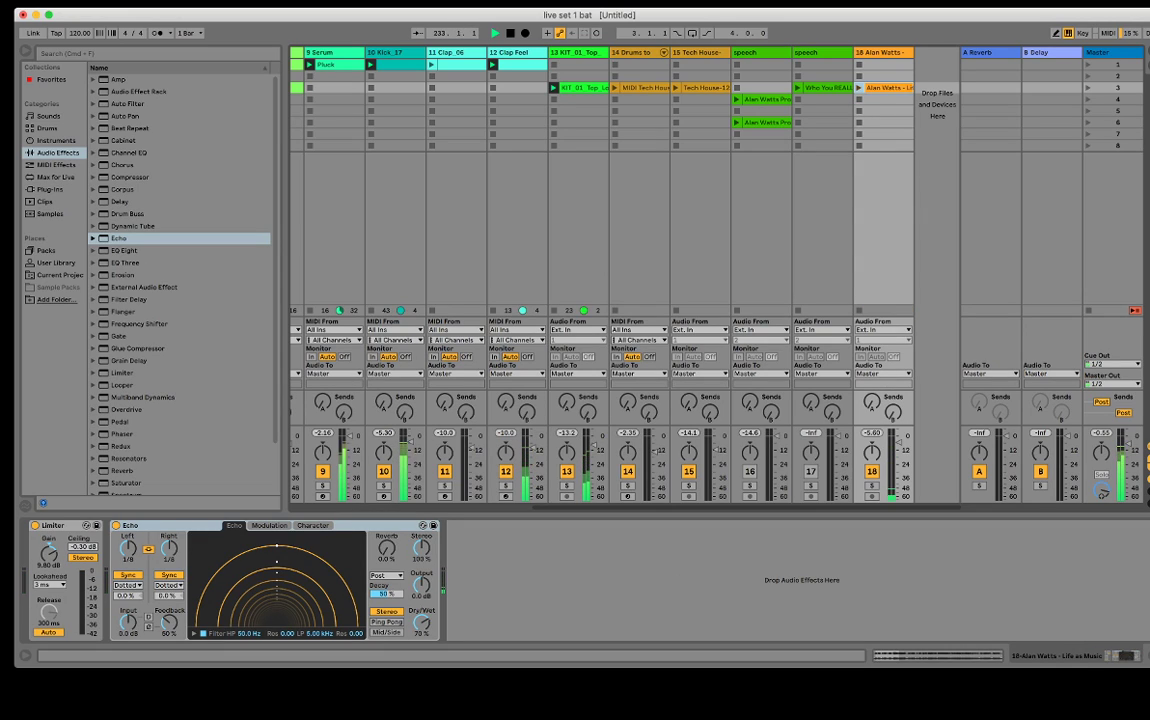
Stop 7 Serum and 9 Serum, and launch the 5-Audio 1 clip on track 5 and the Pluck clip on 4 Serum.
scroll(575, 270, "left", 8)
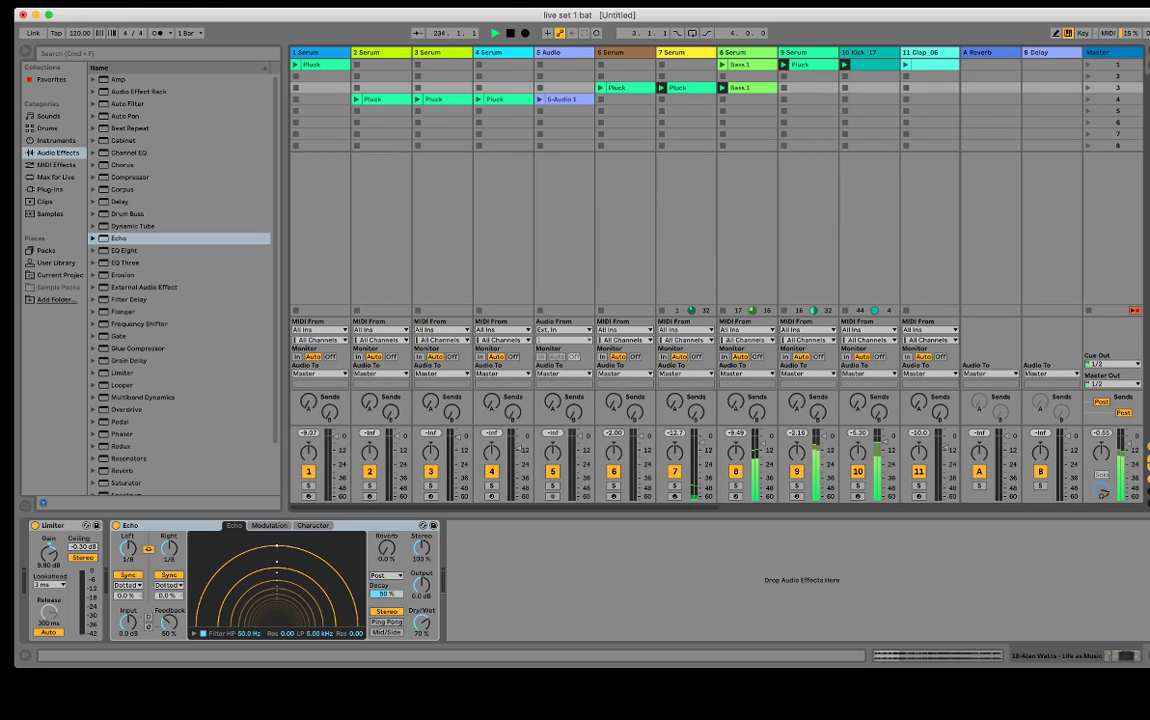
left_click(540, 100)
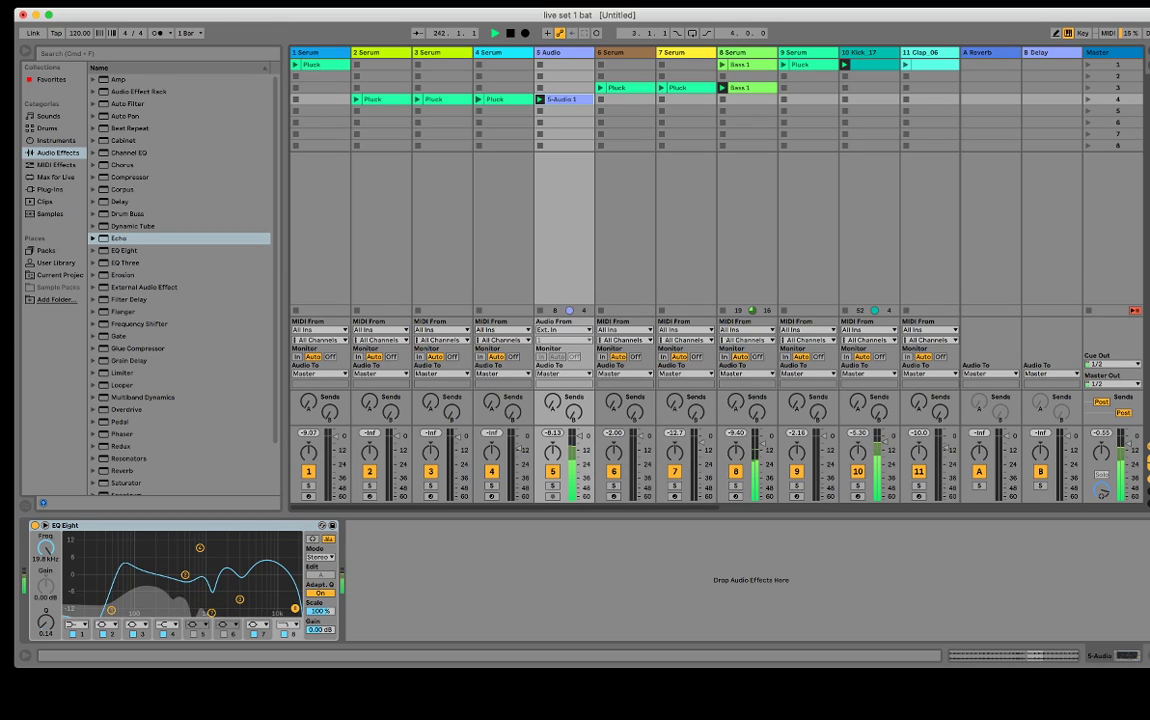
left_click(479, 100)
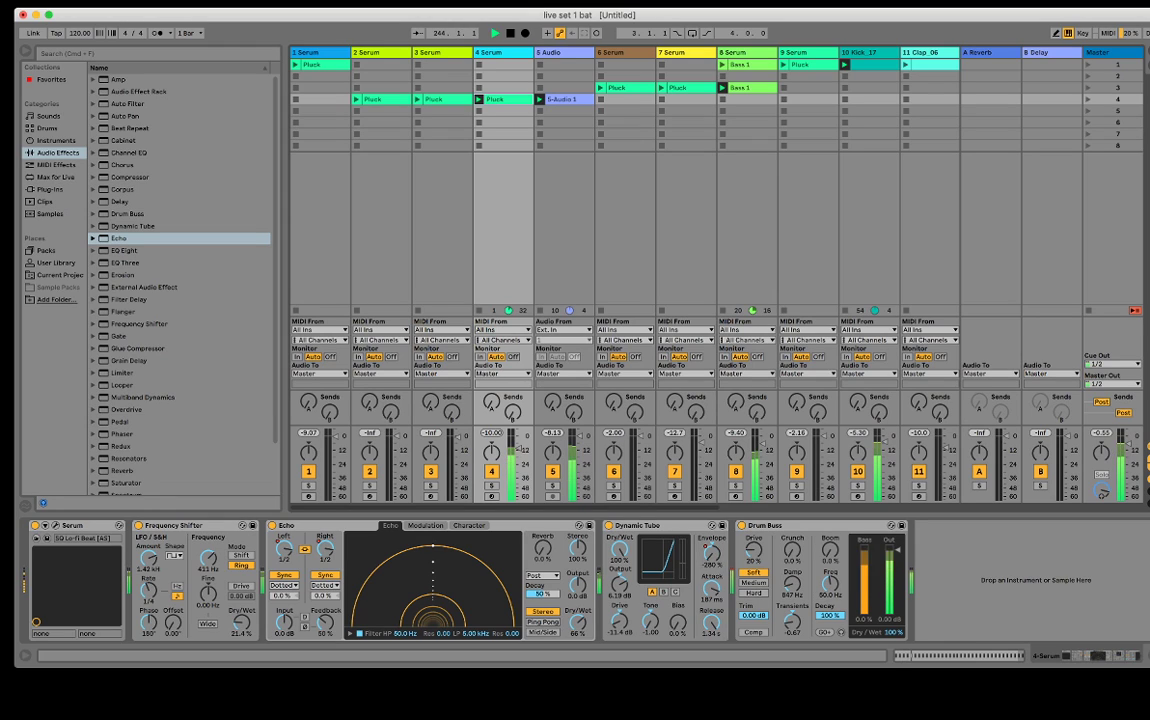
Play a short burst of the 11 Clap_06 clip and stop the Bass 1 clip on 8 Serum.
scroll(575, 275, "right", 10)
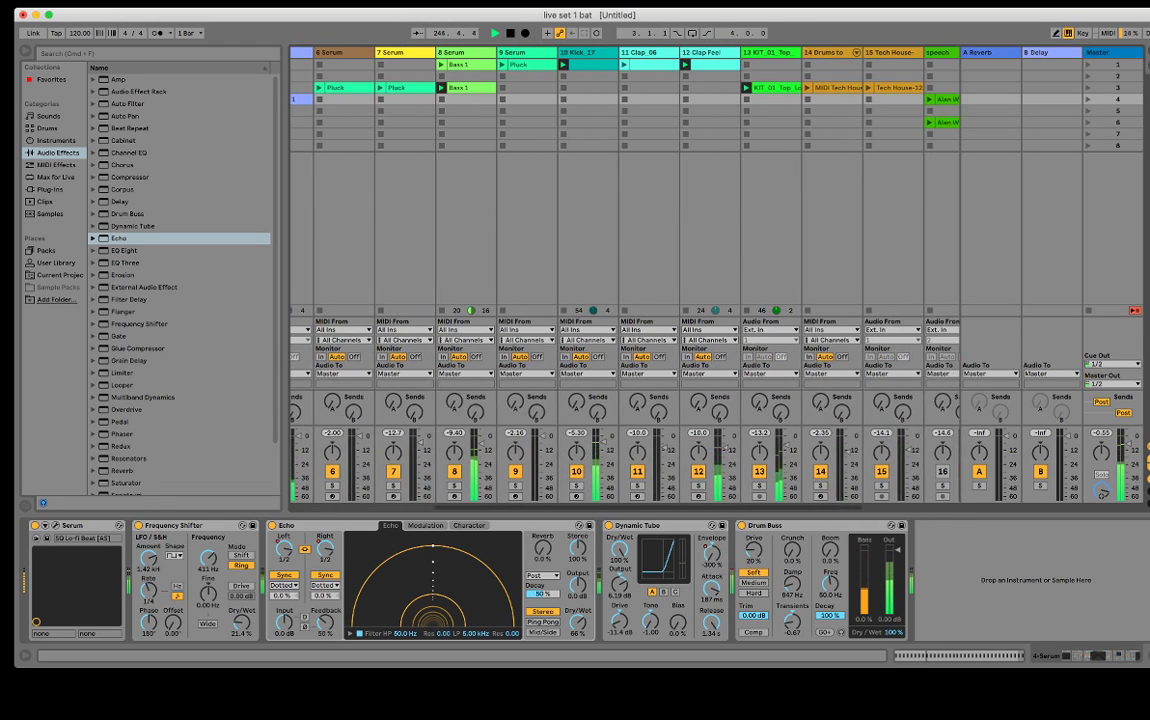
scroll(575, 275, "right", 2)
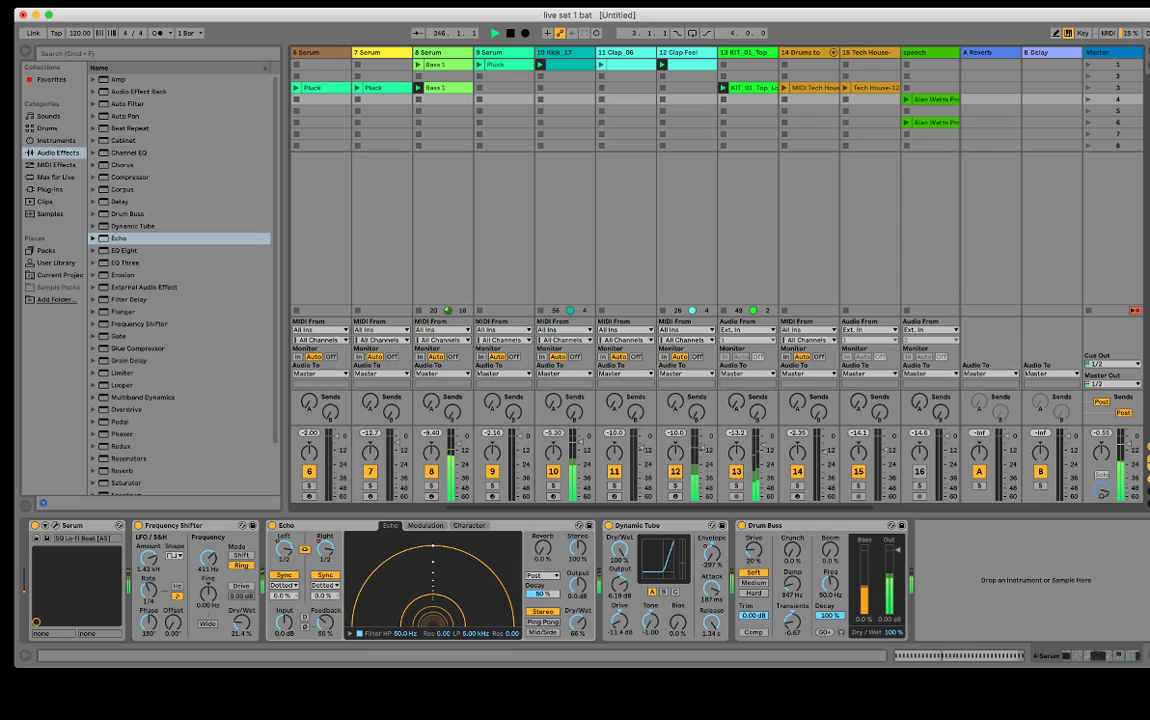
left_click(602, 65)
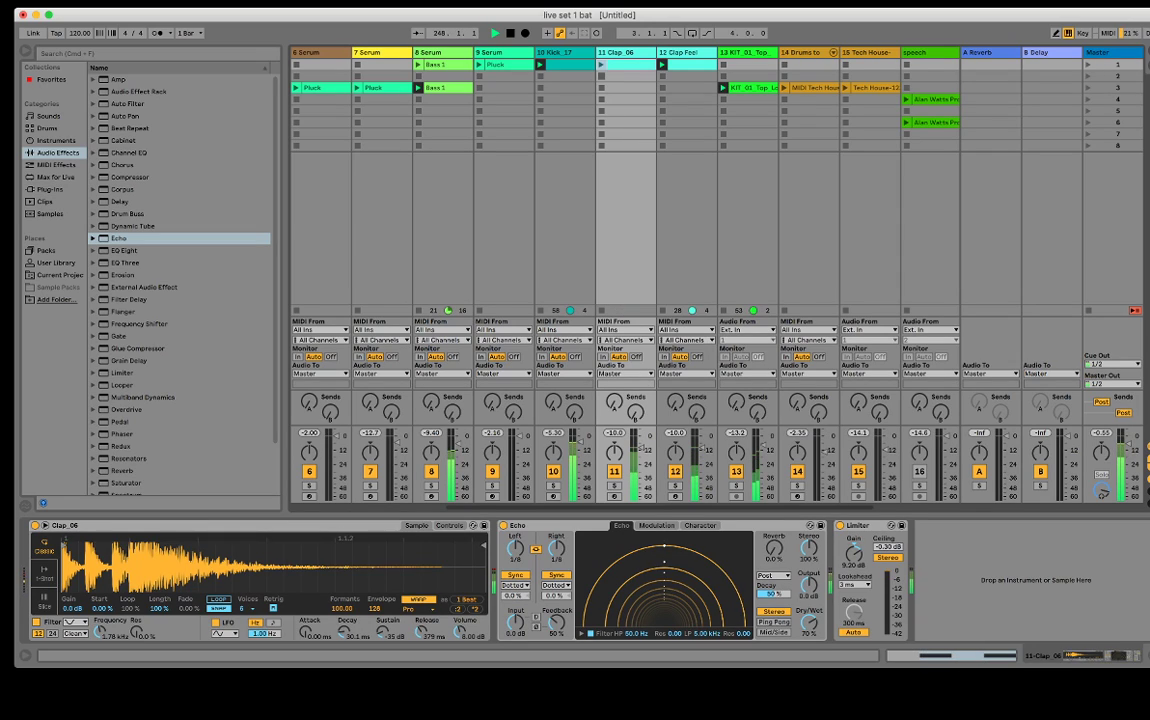
Replace the playing 4 Serum Pluck clip with the 3 Serum one and switch on to 2 Serum, fading them in to -10.3 and -5.36 dB.
scroll(575, 275, "left", 15)
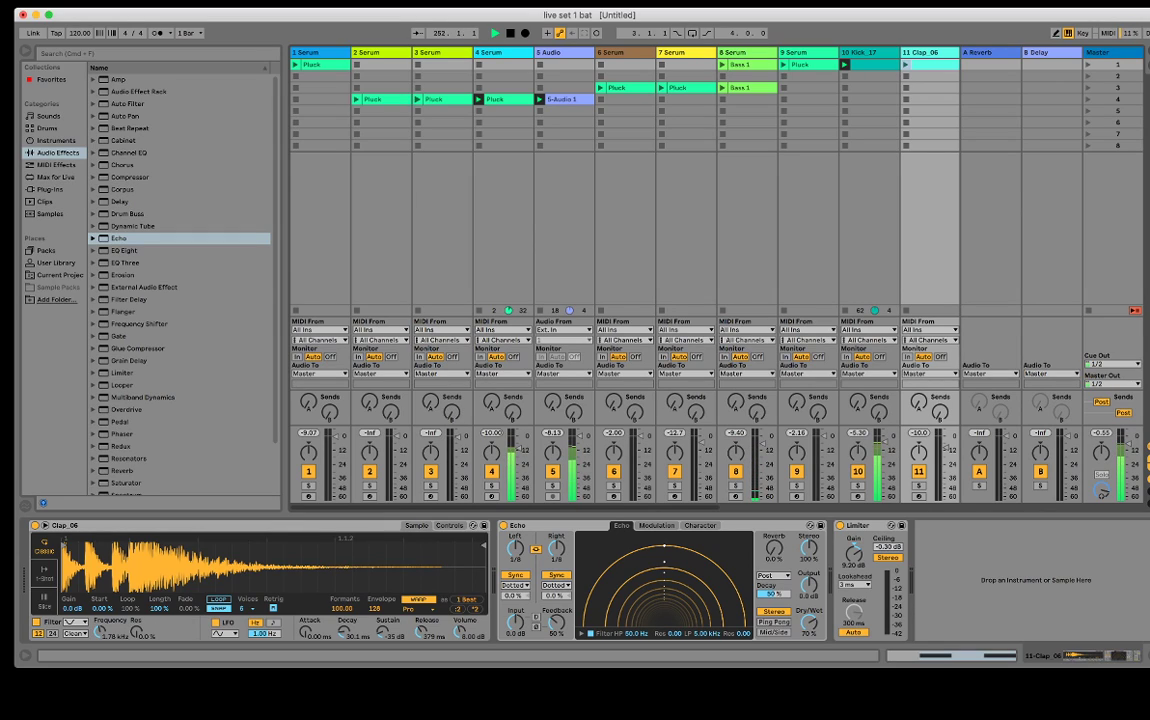
left_click(418, 100)
left_click(479, 111)
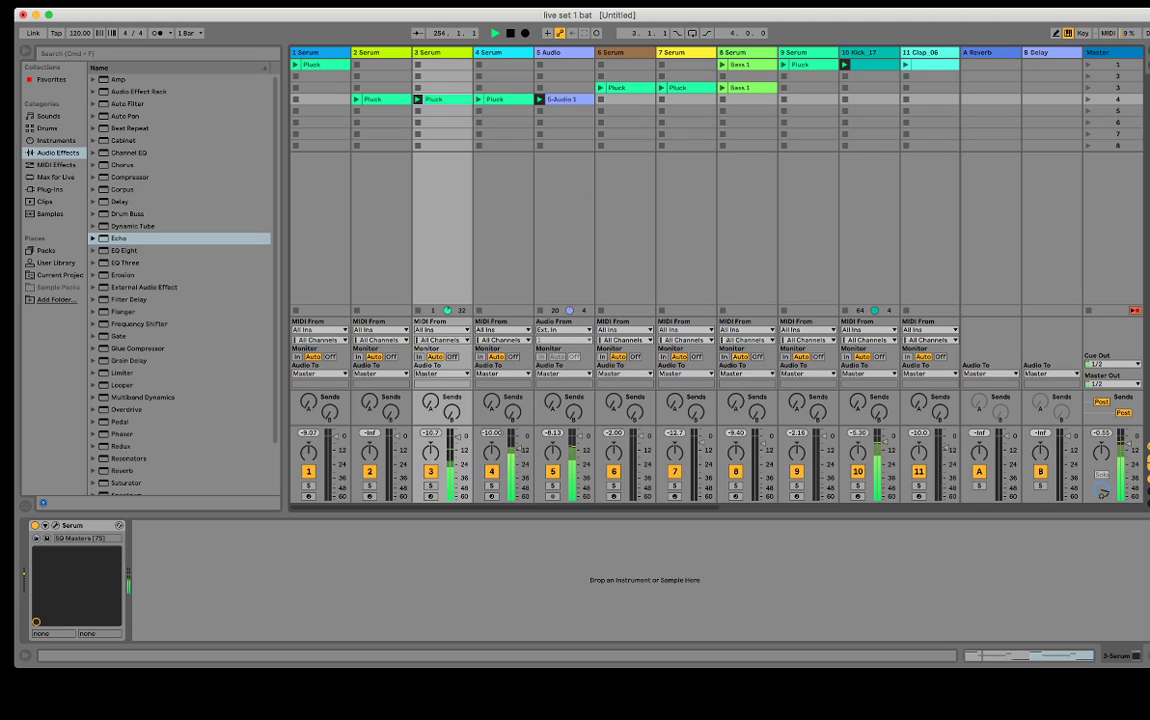
left_click(357, 100)
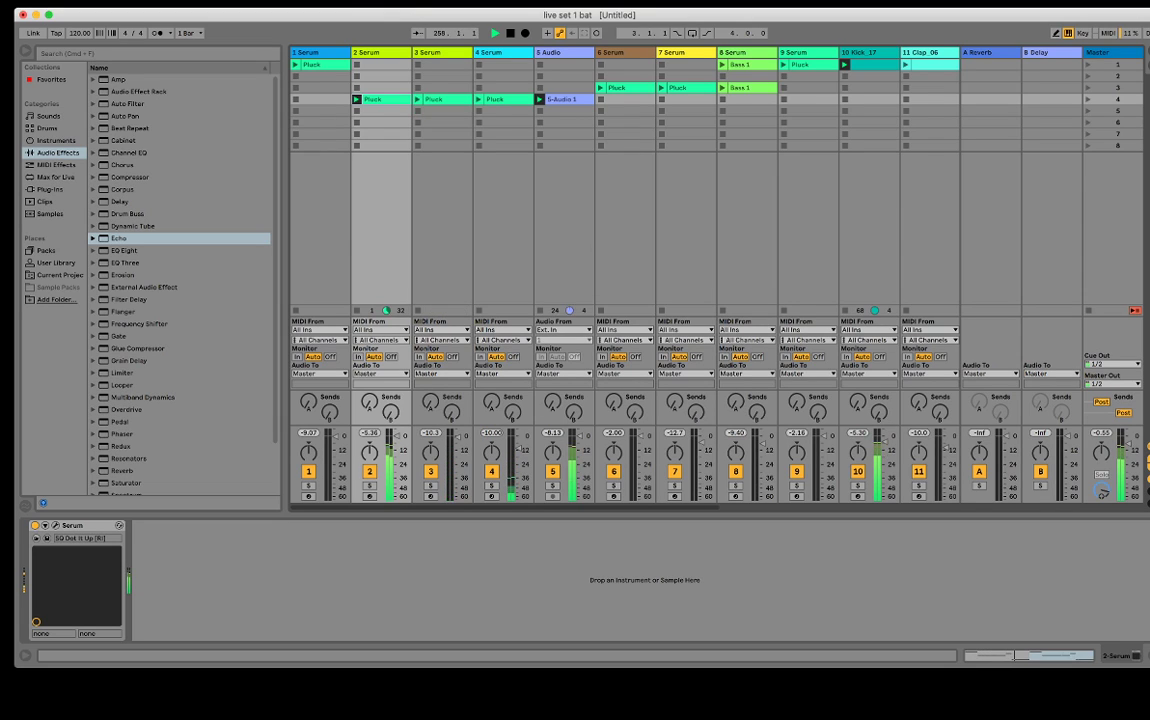
Briefly trigger track 14's MIDI Tech House clip, and launch the scene 3 Bass 1 clip on 8 Serum with the kick and 5 Audio stopped.
scroll(625, 250, "right", 6)
left_click(800, 88)
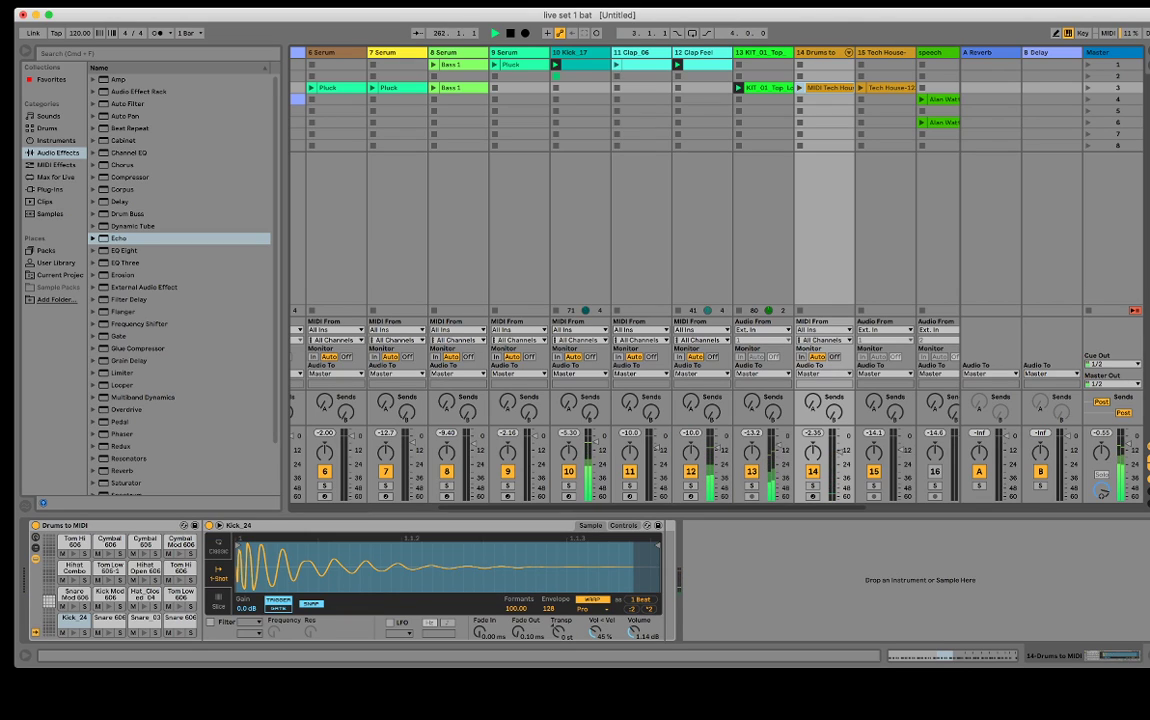
scroll(625, 250, "left", 1)
left_click(478, 88)
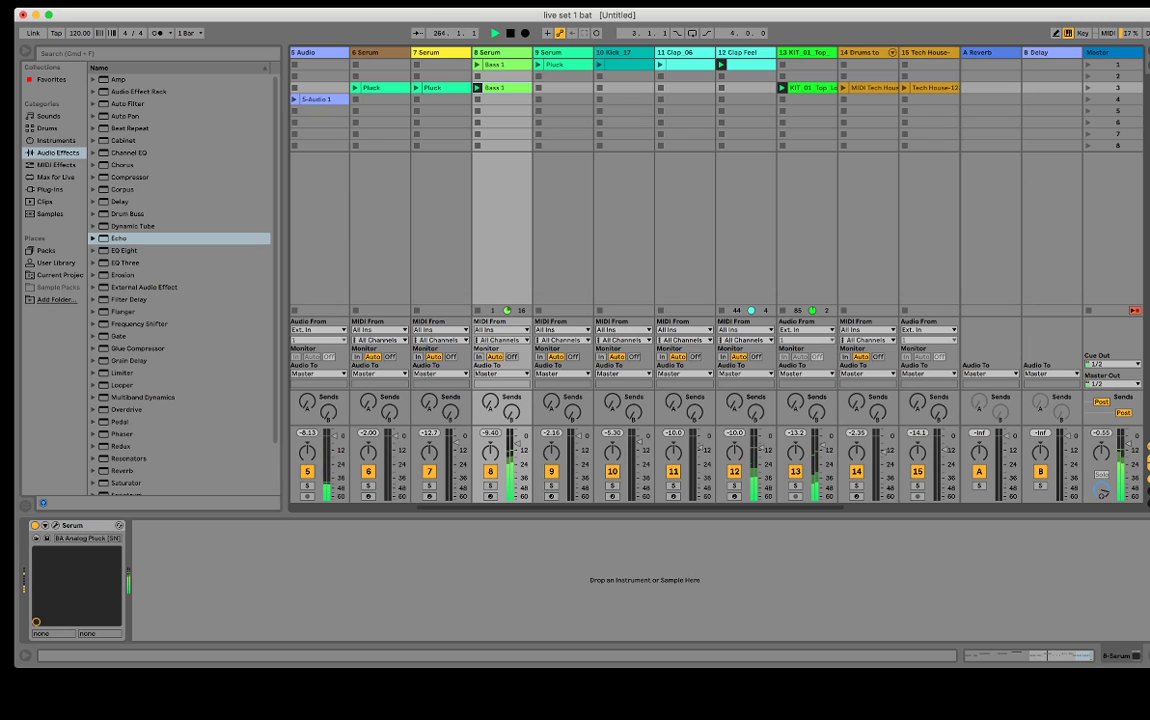
Relaunch the 10 Kick_17 clip and bring in the Pluck clip on 9 Serum.
scroll(560, 250, "right", 2)
scroll(620, 250, "left", 5)
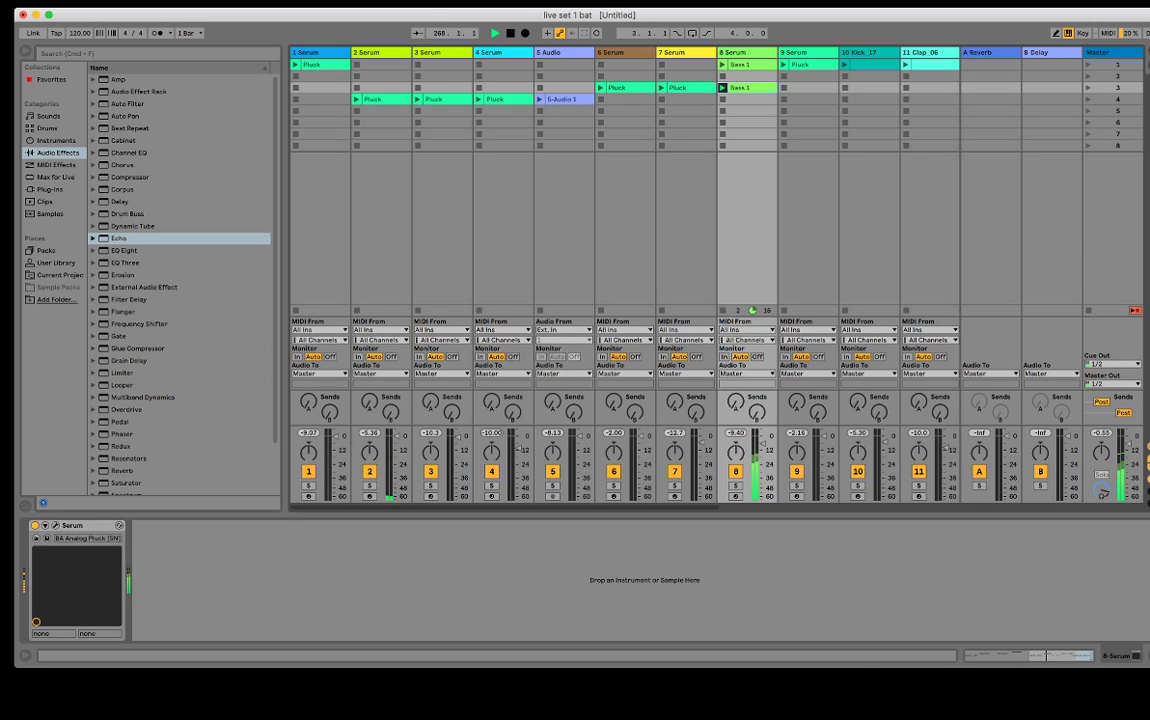
scroll(620, 250, "right", 2)
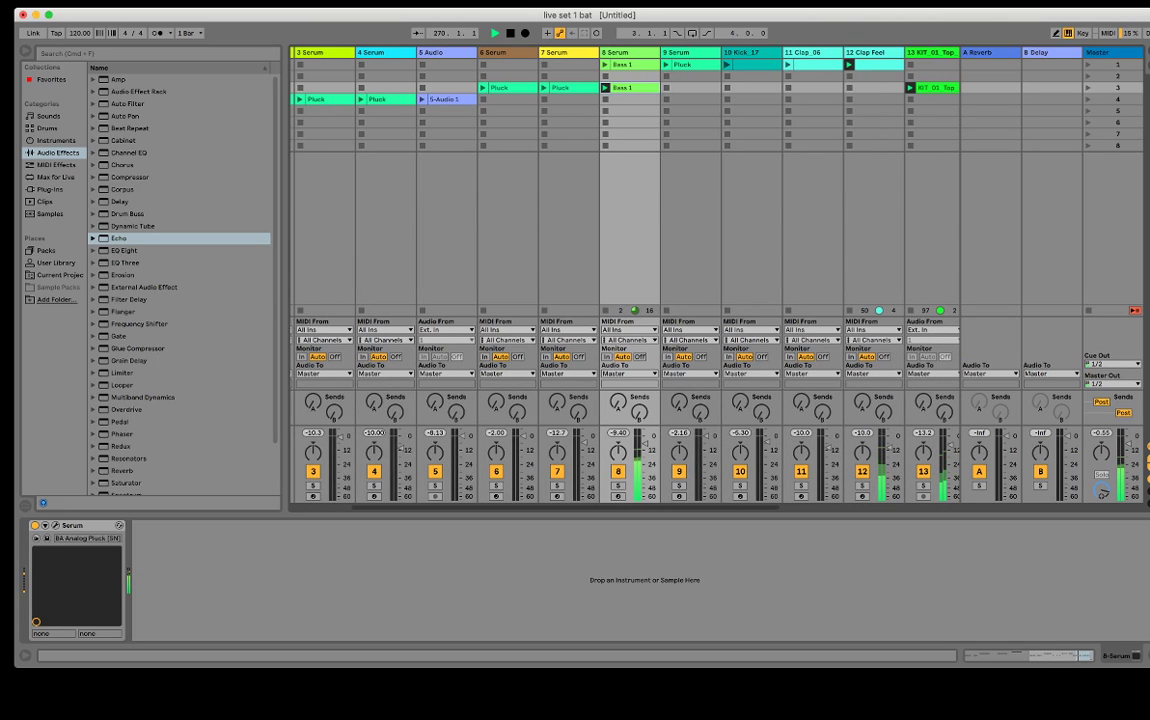
left_click(728, 65)
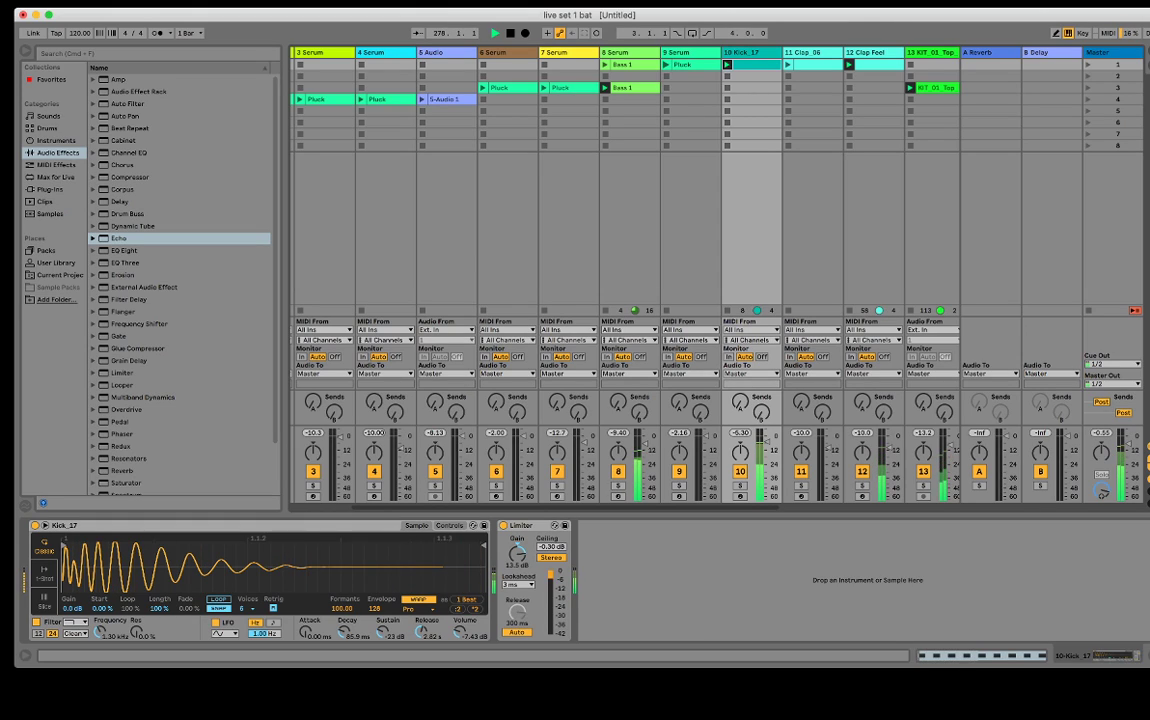
left_click(666, 65)
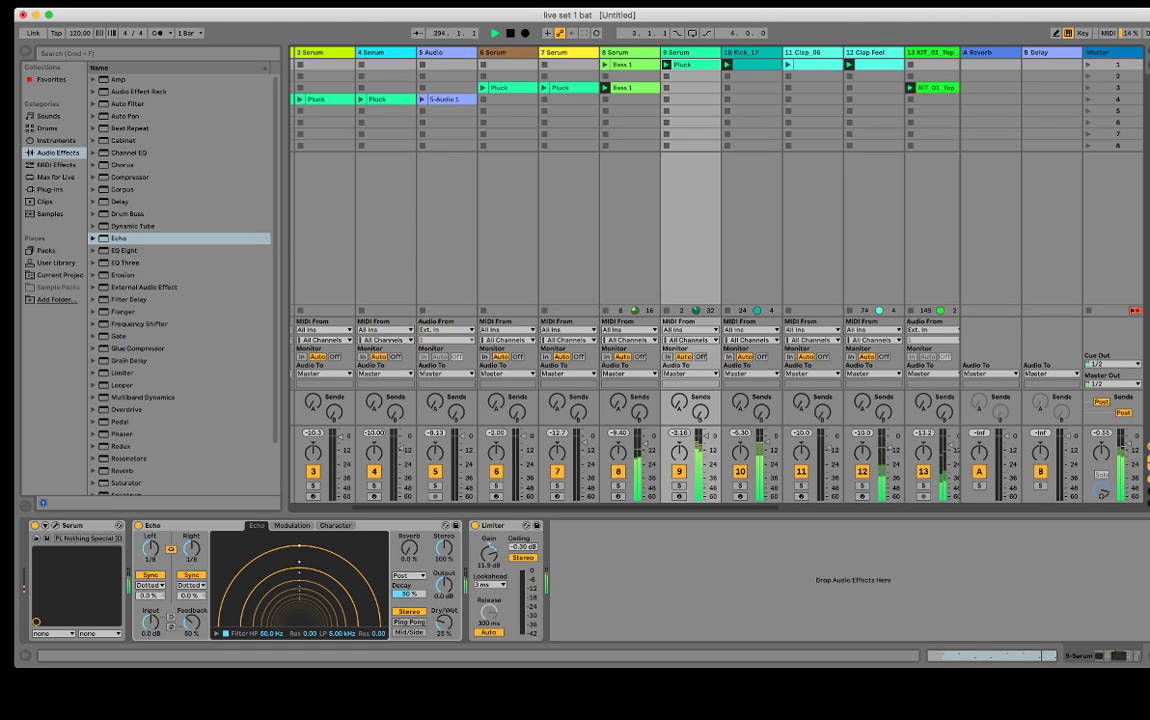
Stop the KIT_01 Top Loop and 12 Clap Feel clips, and launch the Pluck clip on 6 Serum.
scroll(620, 270, "right", 2)
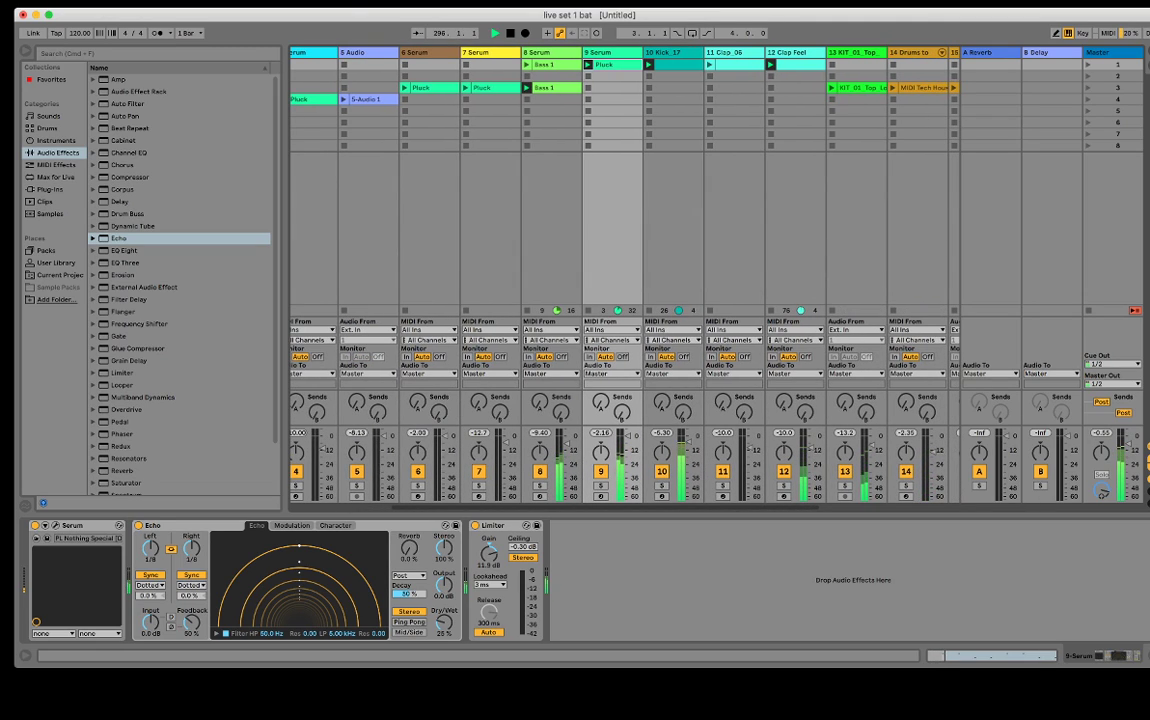
scroll(620, 270, "left", 2)
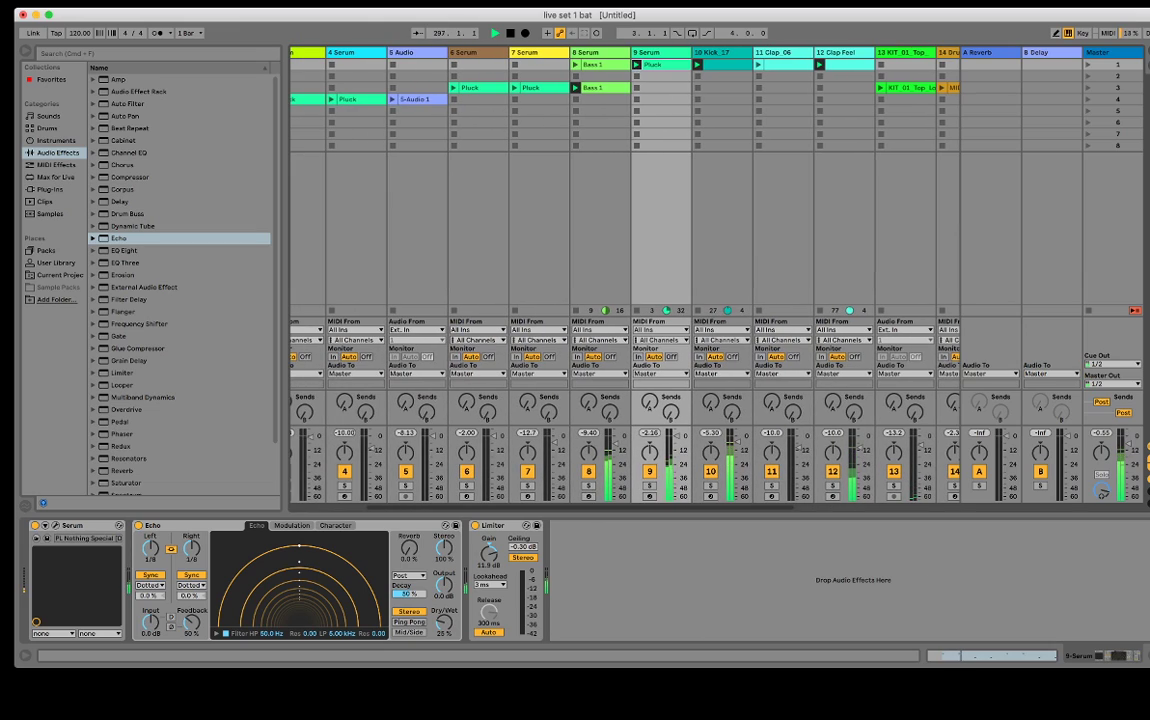
scroll(620, 270, "left", 5)
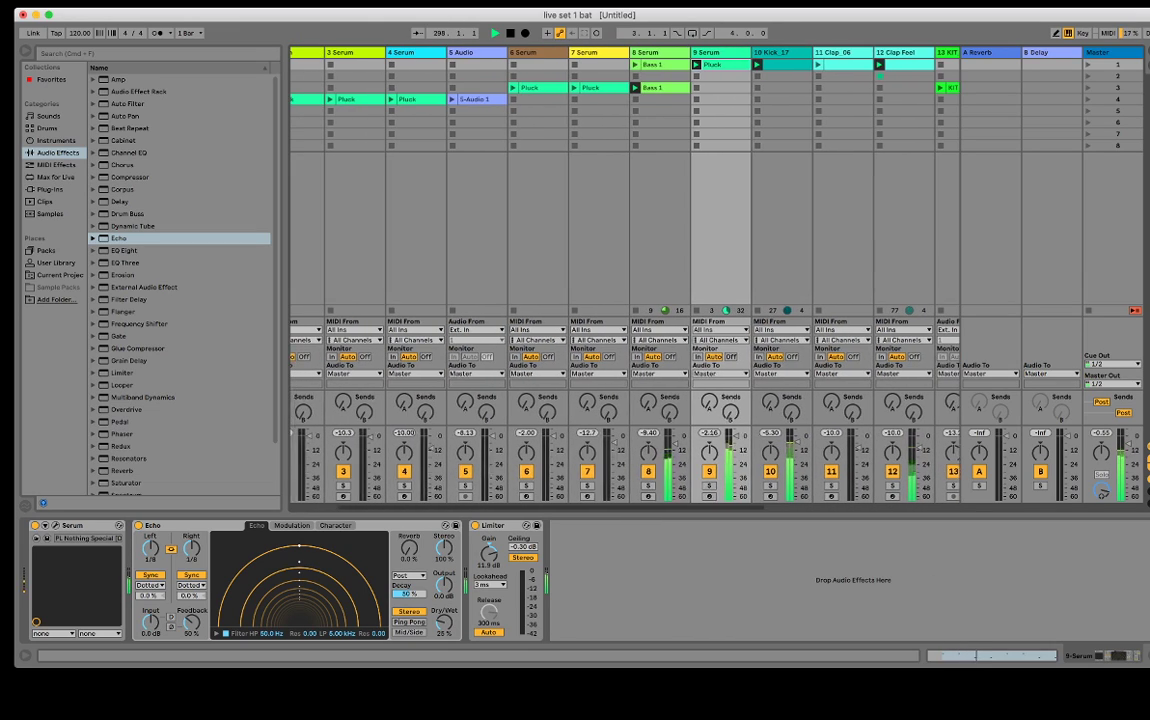
left_click(601, 88)
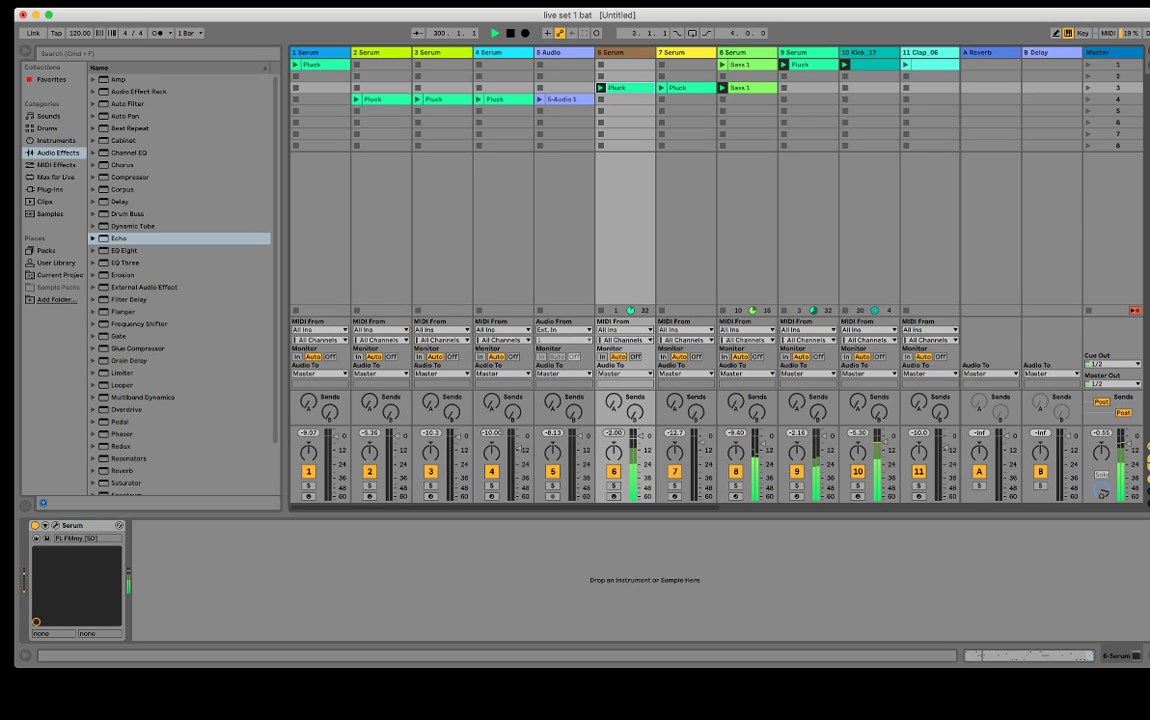
Launch the KIT_01 Top Loop clip on track 13 again over the kick, bass and plucks.
scroll(620, 270, "right", 1)
scroll(620, 270, "right", 2)
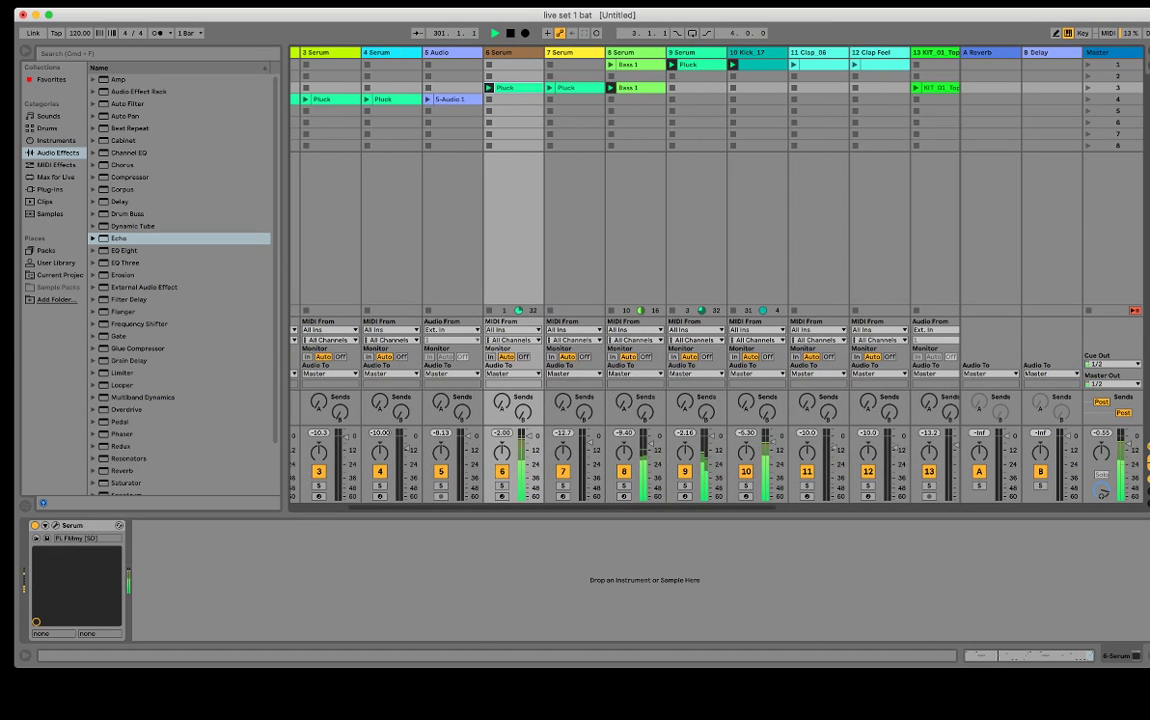
scroll(620, 270, "right", 3)
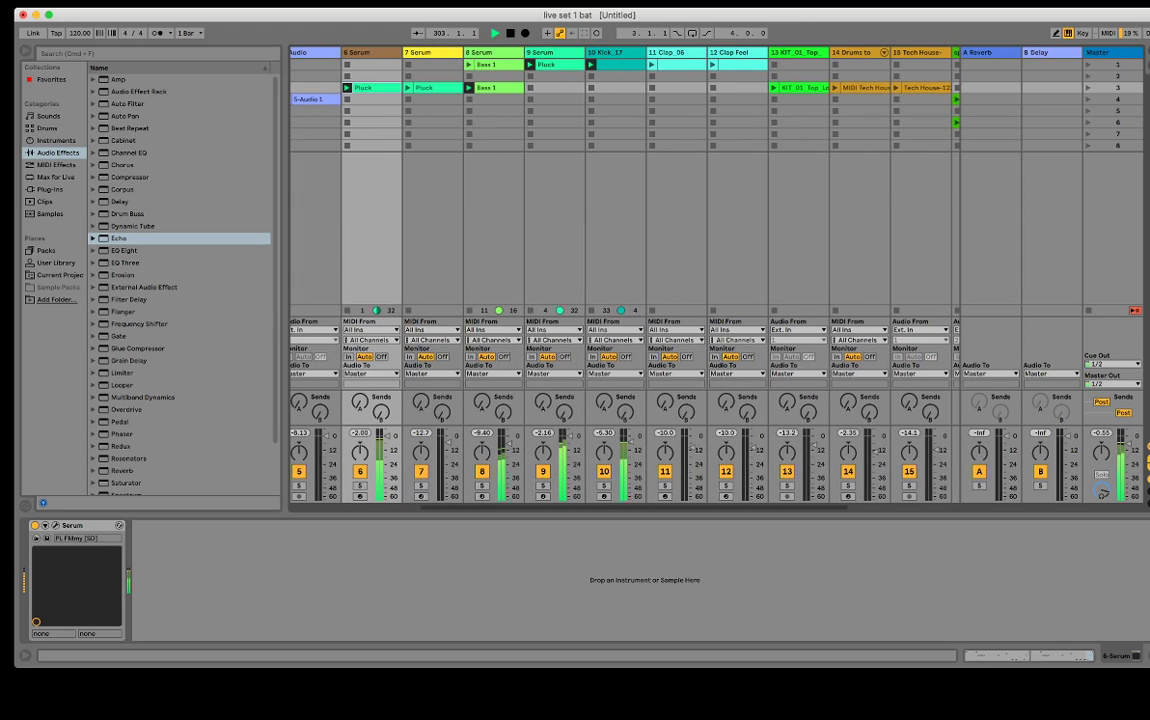
scroll(620, 270, "right", 4)
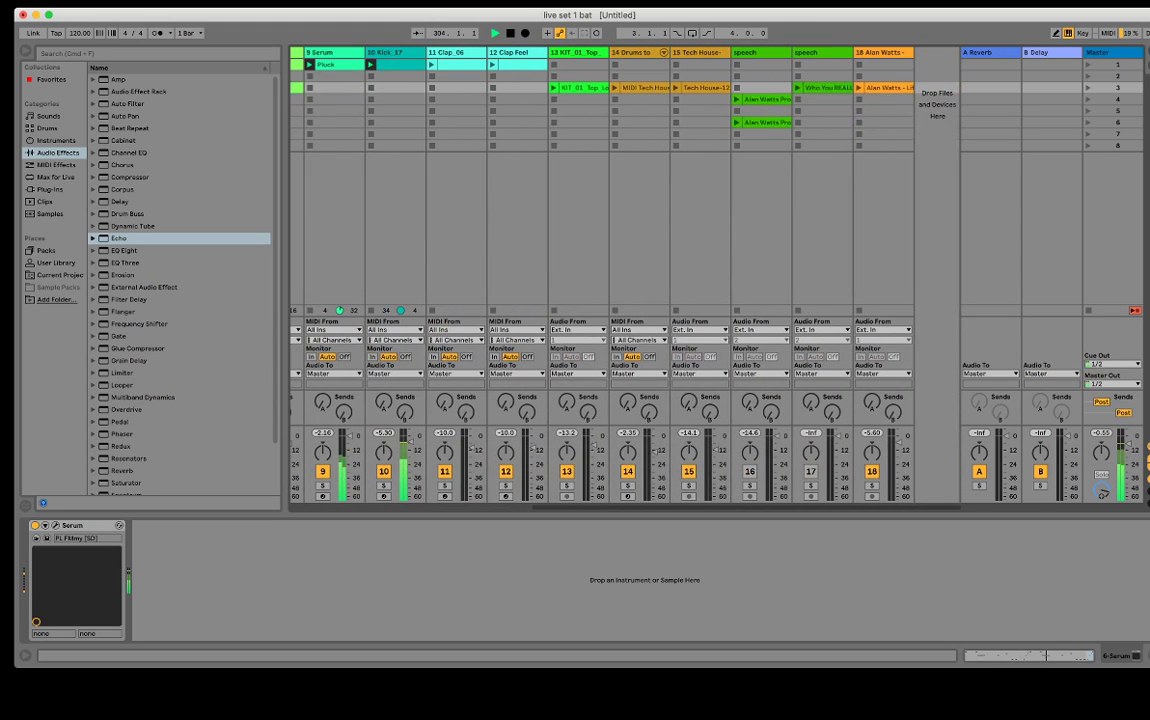
scroll(620, 270, "left", 1)
scroll(620, 270, "left", 4)
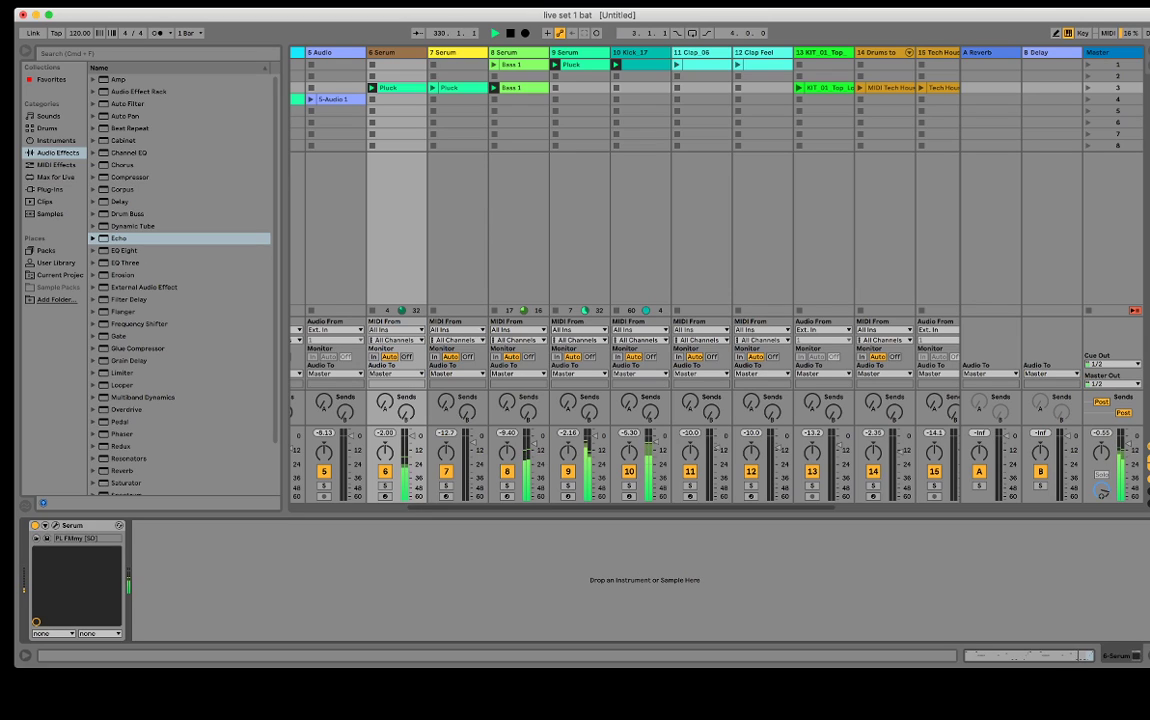
left_click(800, 88)
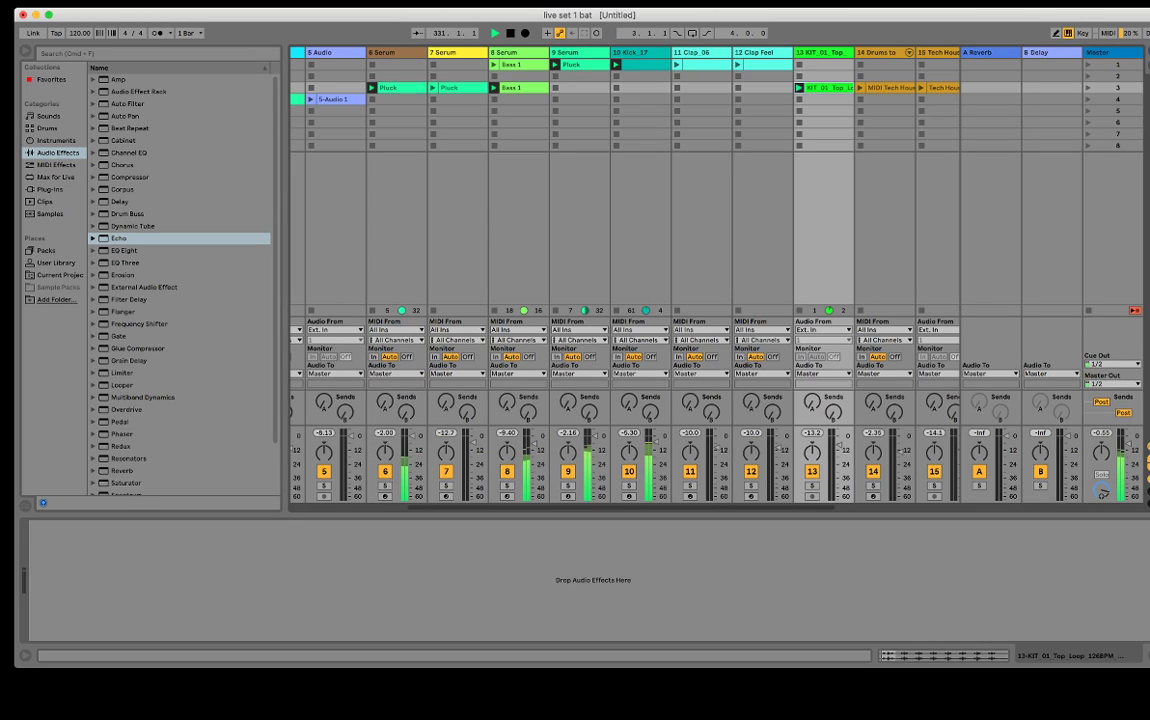
Look at the KIT_01 Top Loop clip's sample details and return to track 13's device chain.
scroll(600, 250, "right", 5)
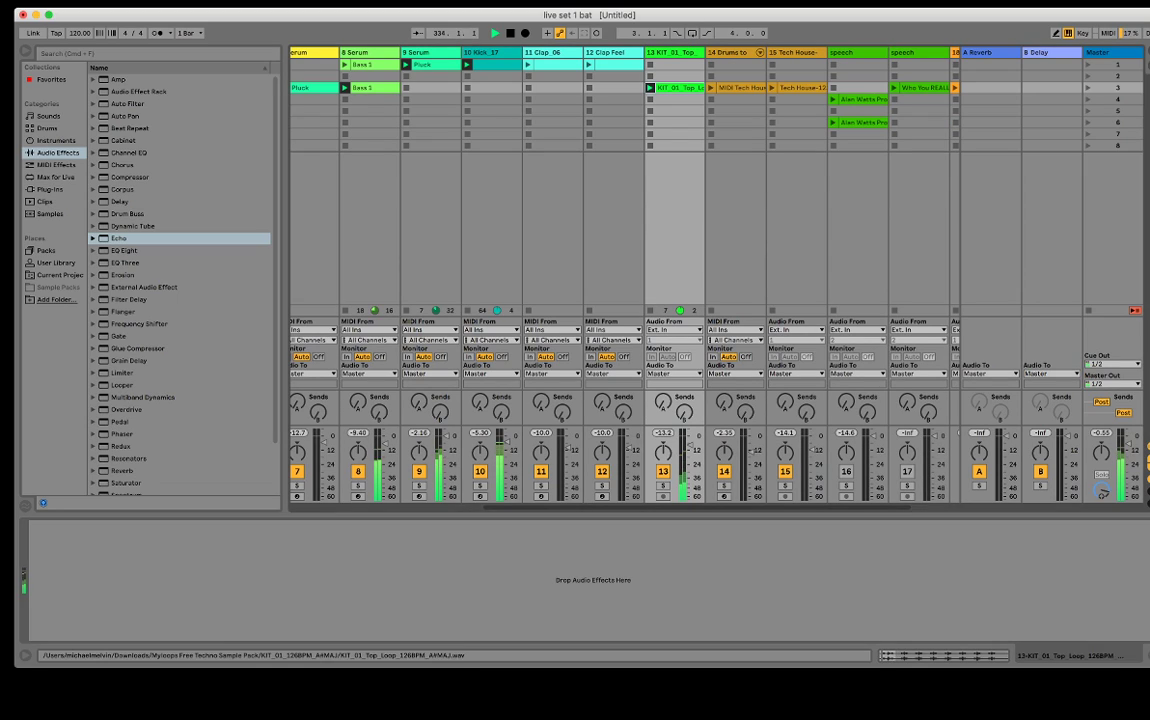
left_click(680, 88)
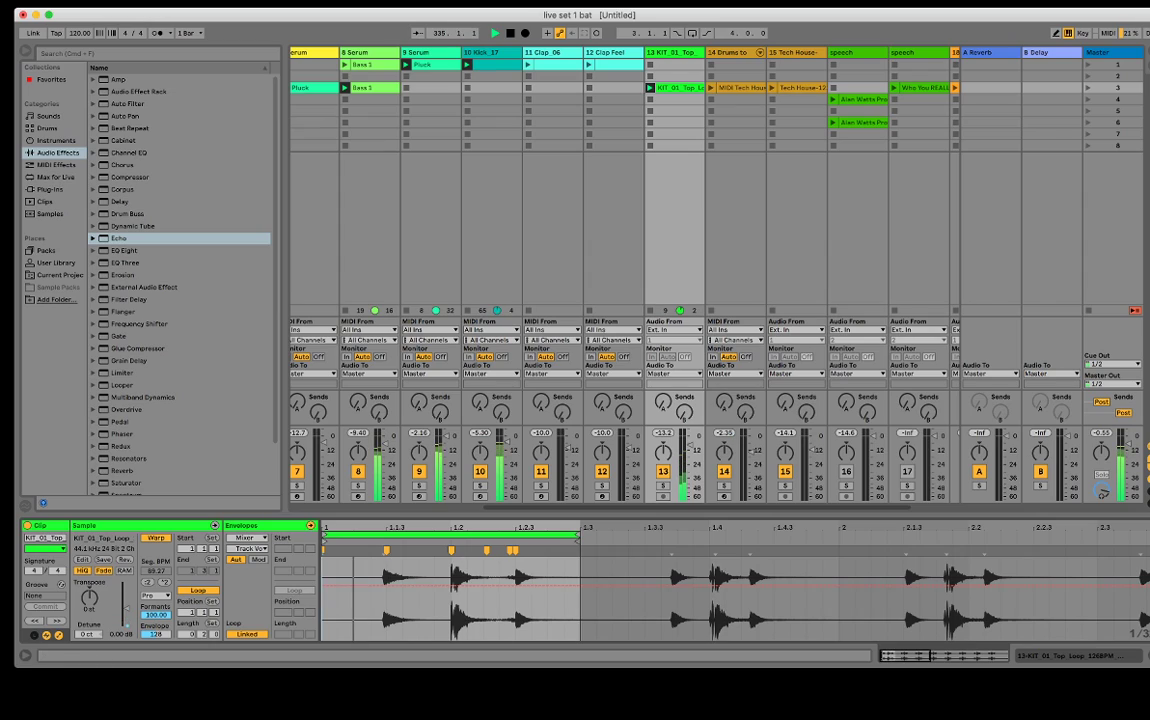
key("shift+Tab")
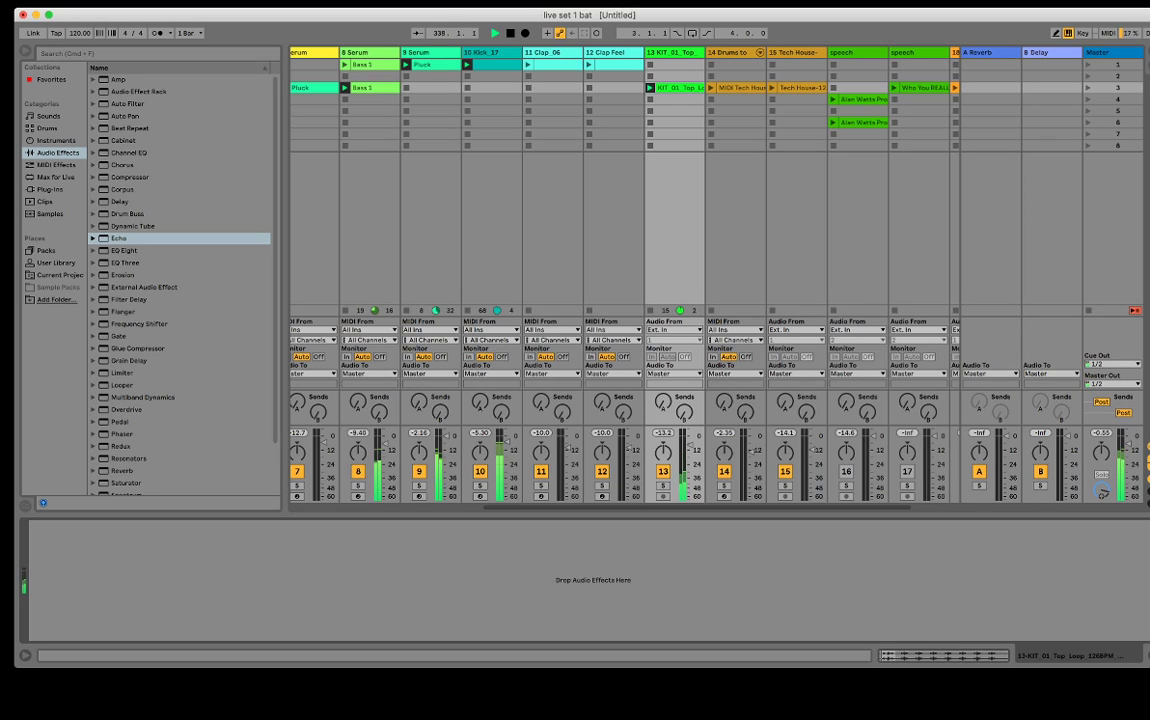
Add the DJ Master Channel rack from Performance & DJ to track 13, with EQ Low at -inf dB and EQ Mid at -35.8 dB.
left_click(94, 92)
left_click(101, 116)
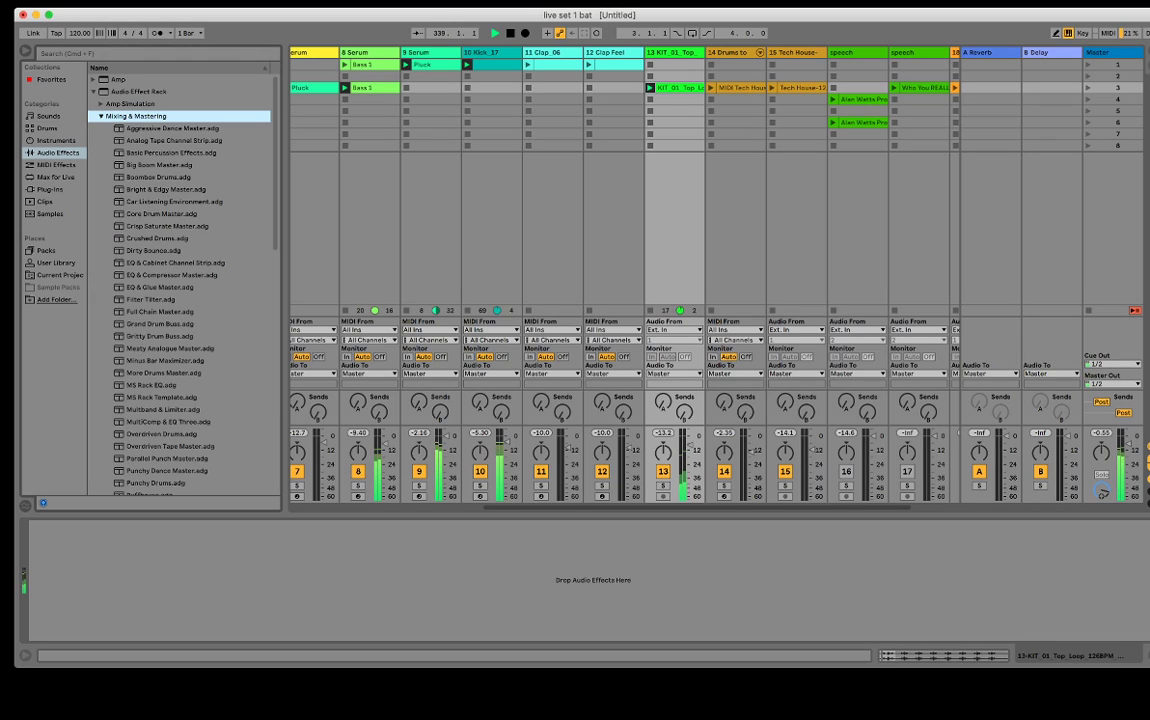
scroll(180, 284, "down", 8)
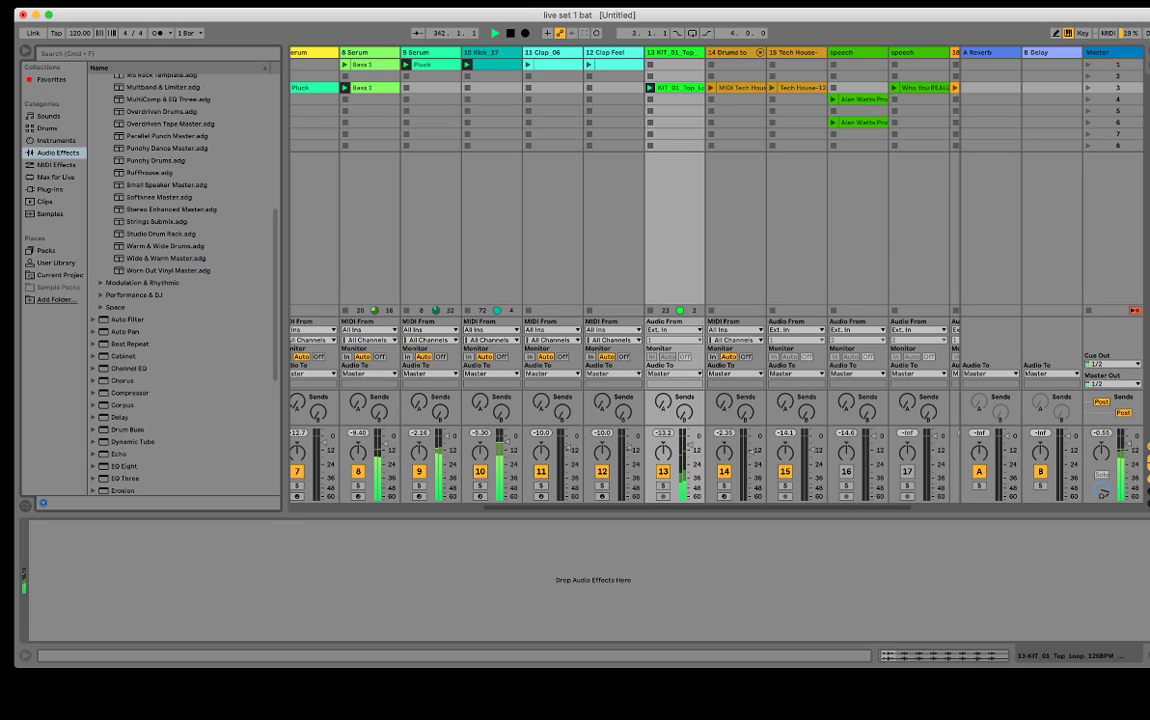
scroll(169, 280, "up", 1)
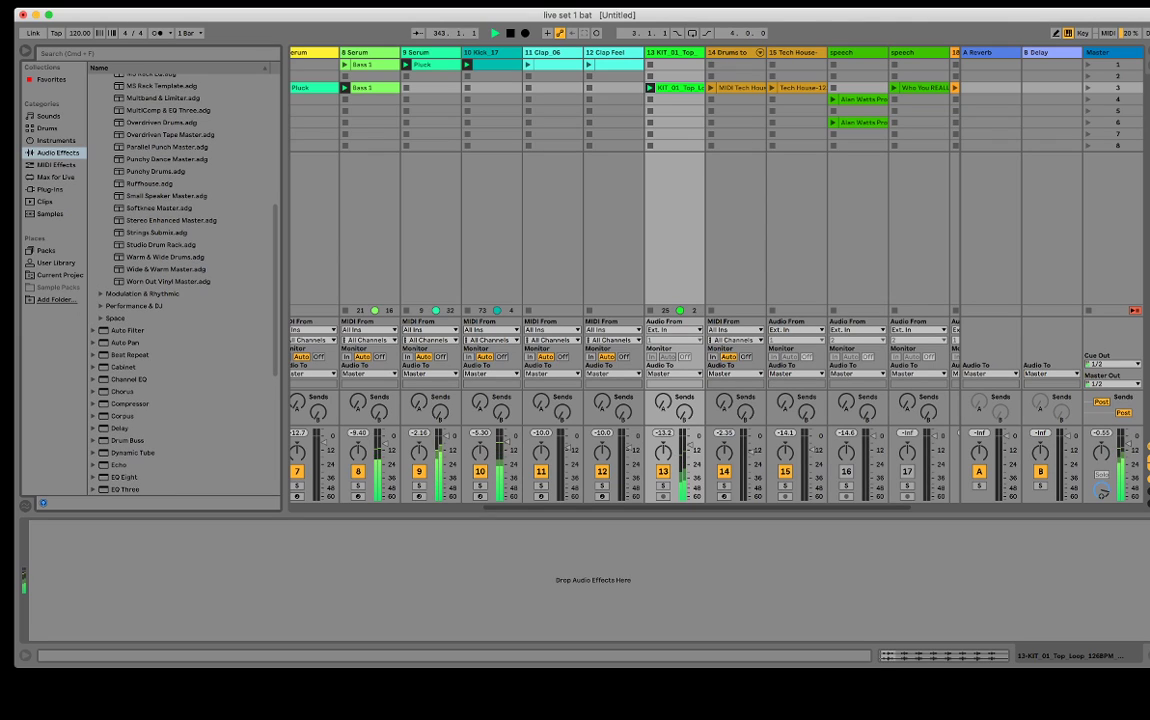
scroll(169, 280, "up", 3)
scroll(169, 280, "down", 3)
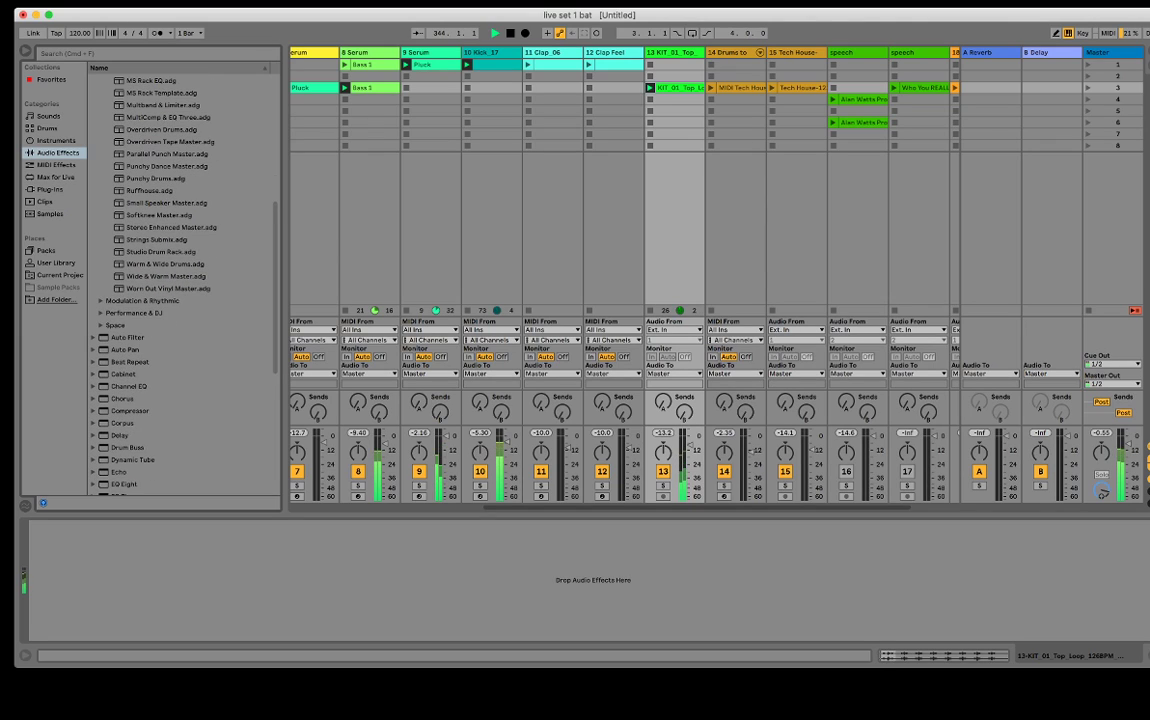
left_click(101, 312)
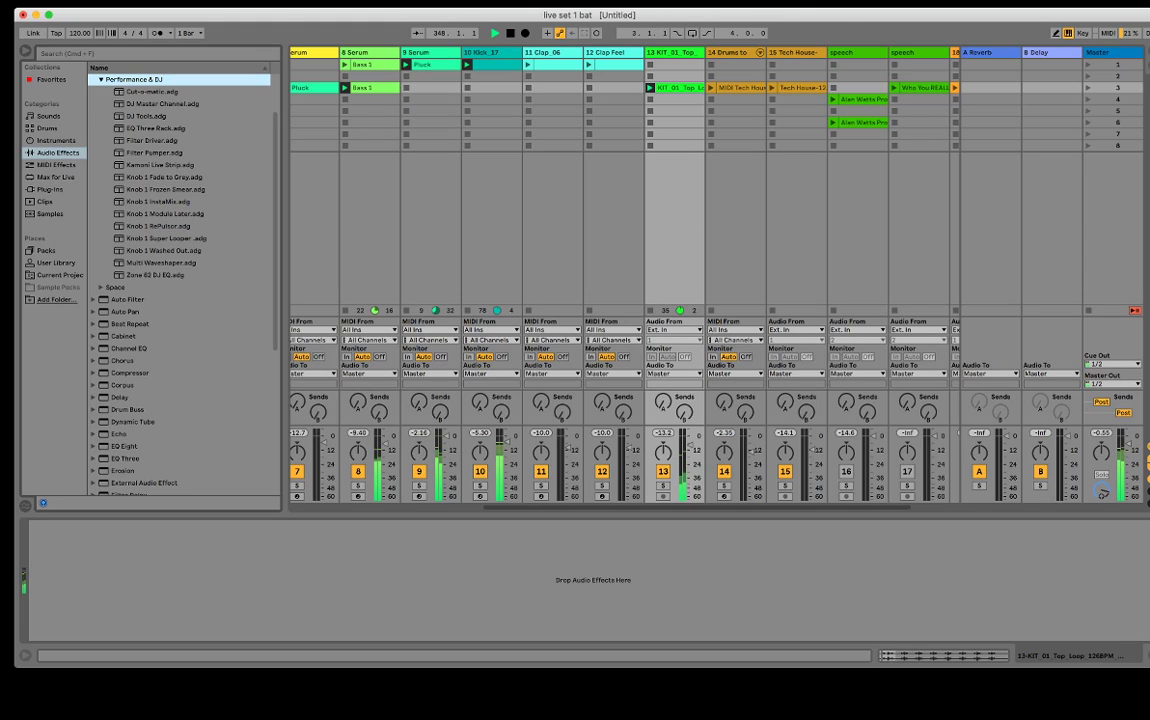
double_click(162, 104)
key("Return")
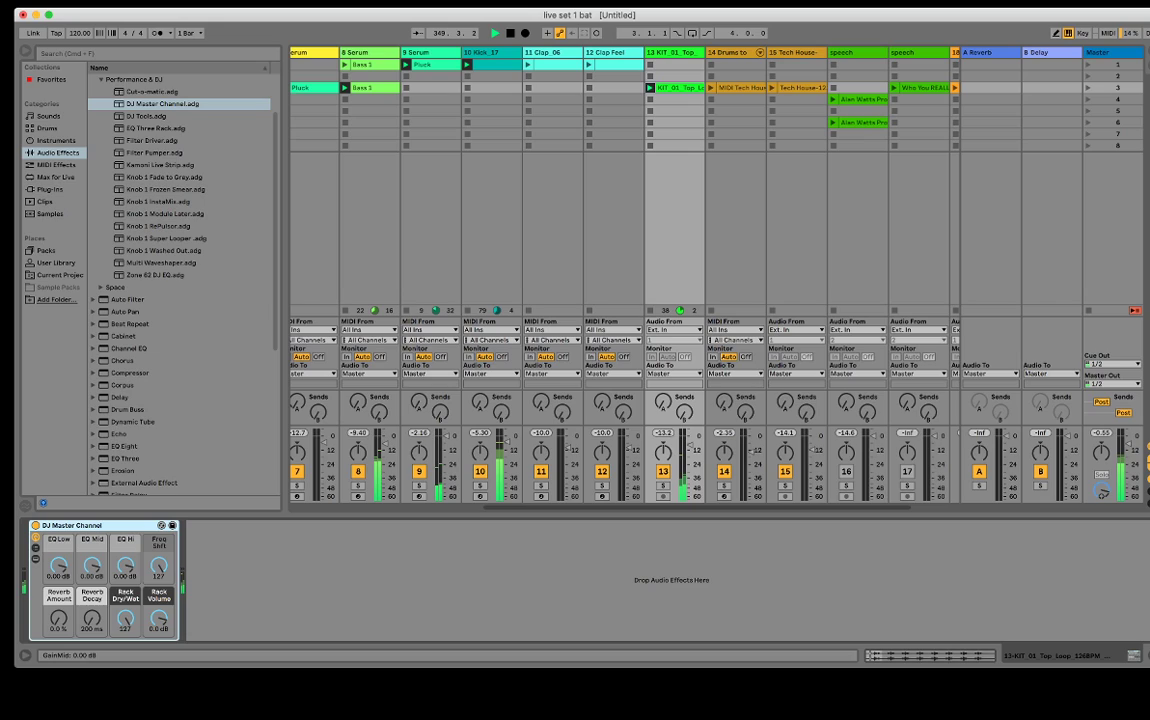
left_click_drag(91, 566, 91, 606)
left_click_drag(59, 566, 59, 618)
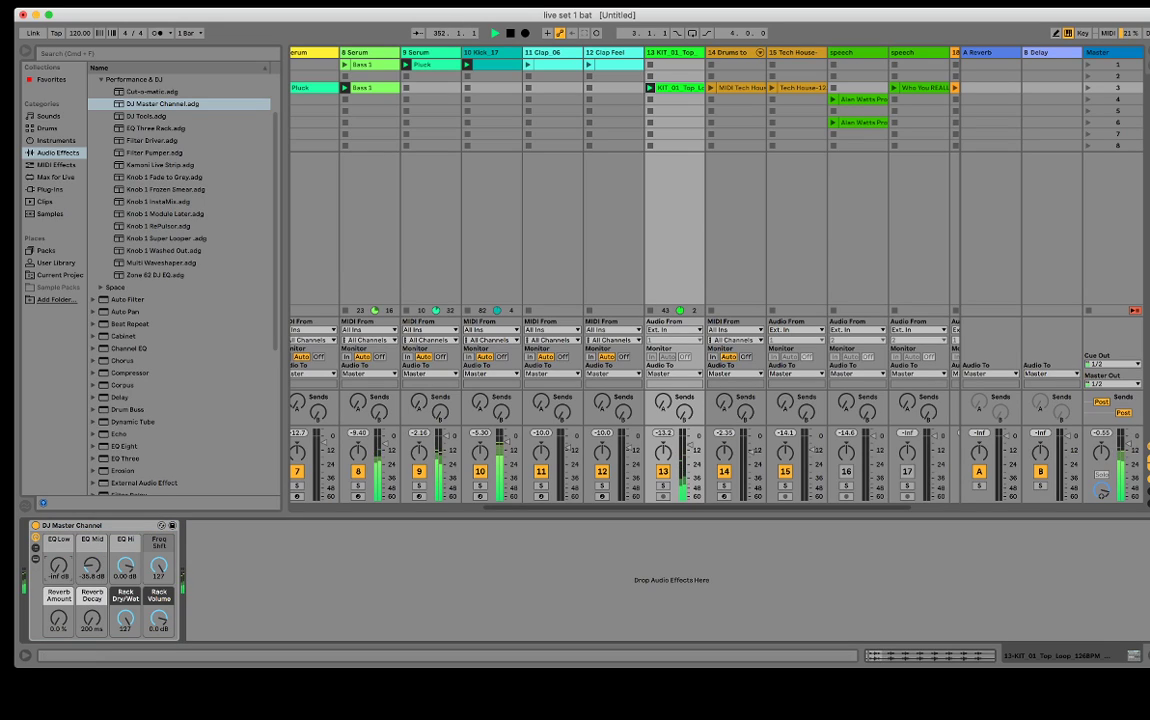
Add a Limiter with raised gain after the DJ Master Channel rack and lower the rack's EQ Hi to -14.5 dB.
scroll(180, 280, "down", 5)
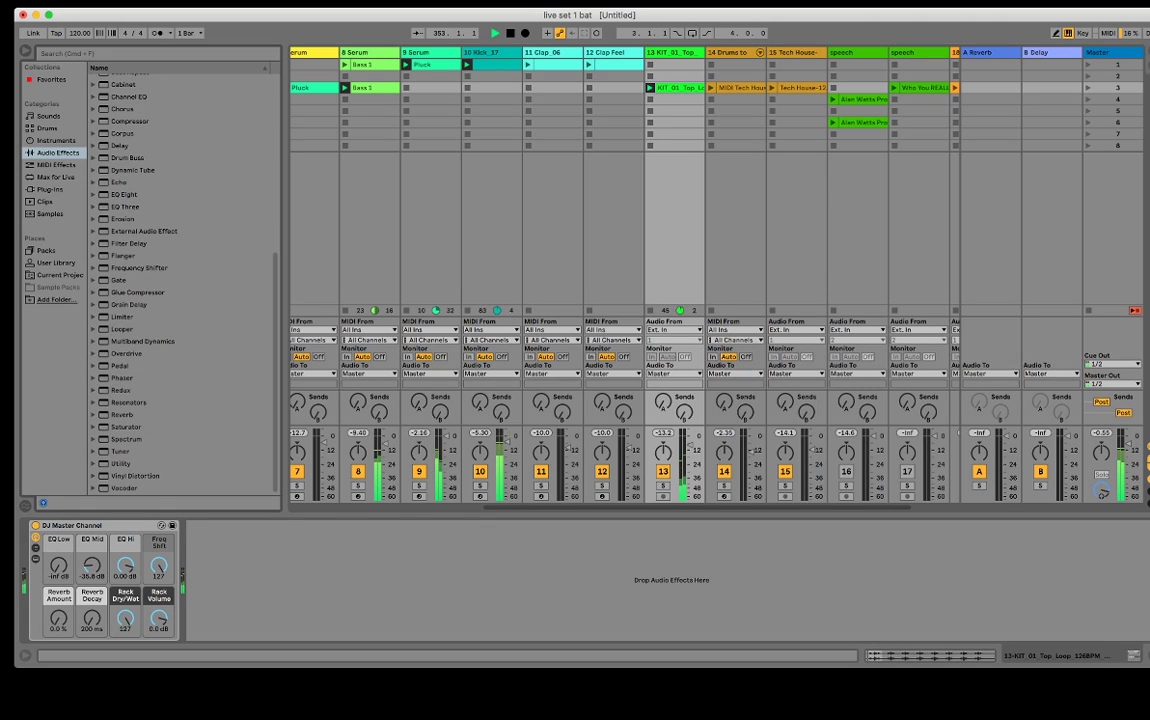
left_click(122, 317)
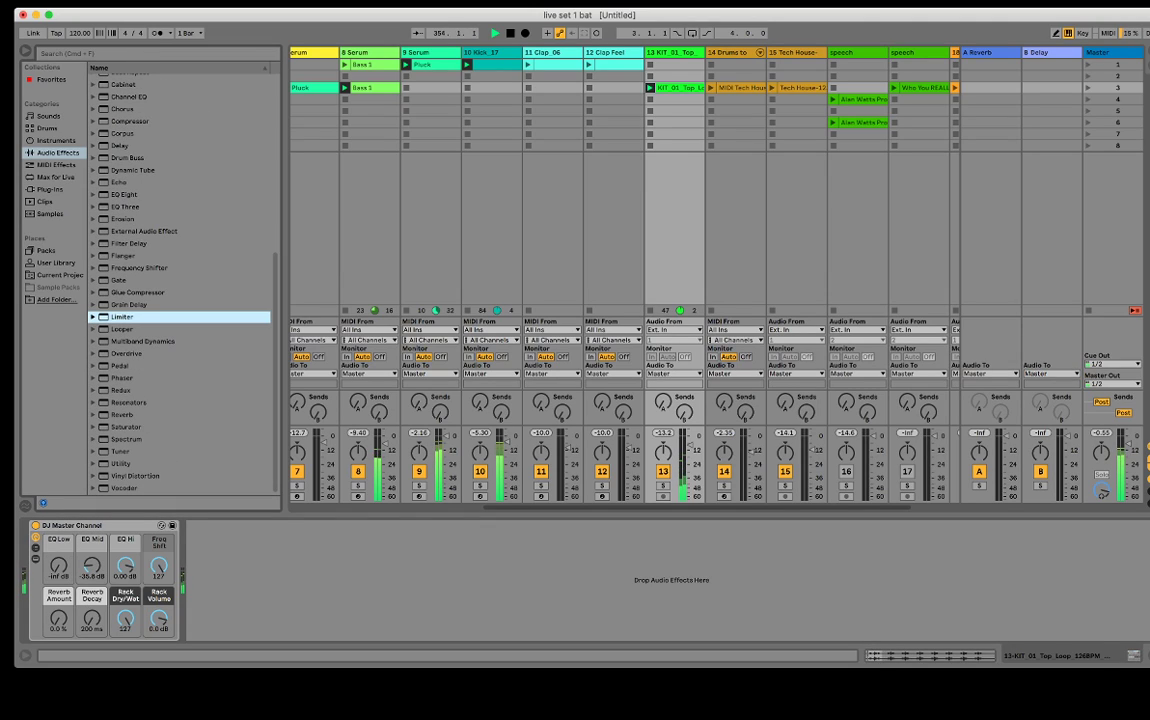
key("Return")
left_click_drag(206, 553, 206, 510)
left_click_drag(125, 566, 92, 568)
Delete the Limiter and the DJ Master Channel rack from track 13.
left_click(211, 525)
key("Delete")
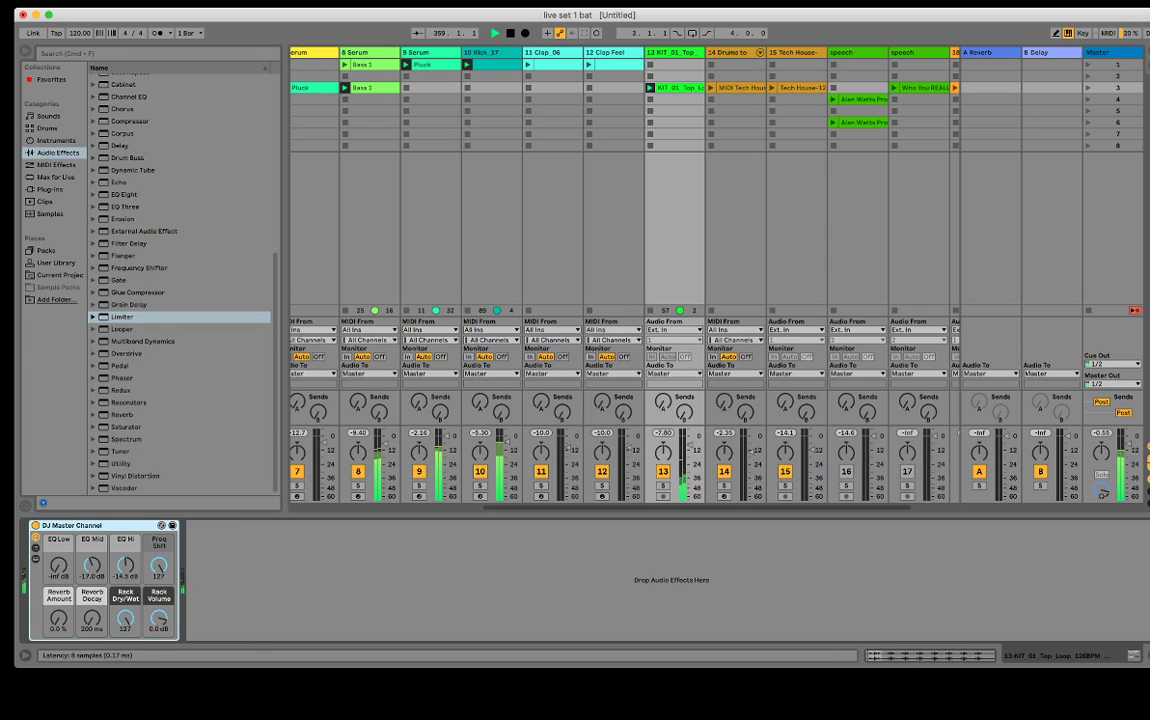
key("Delete")
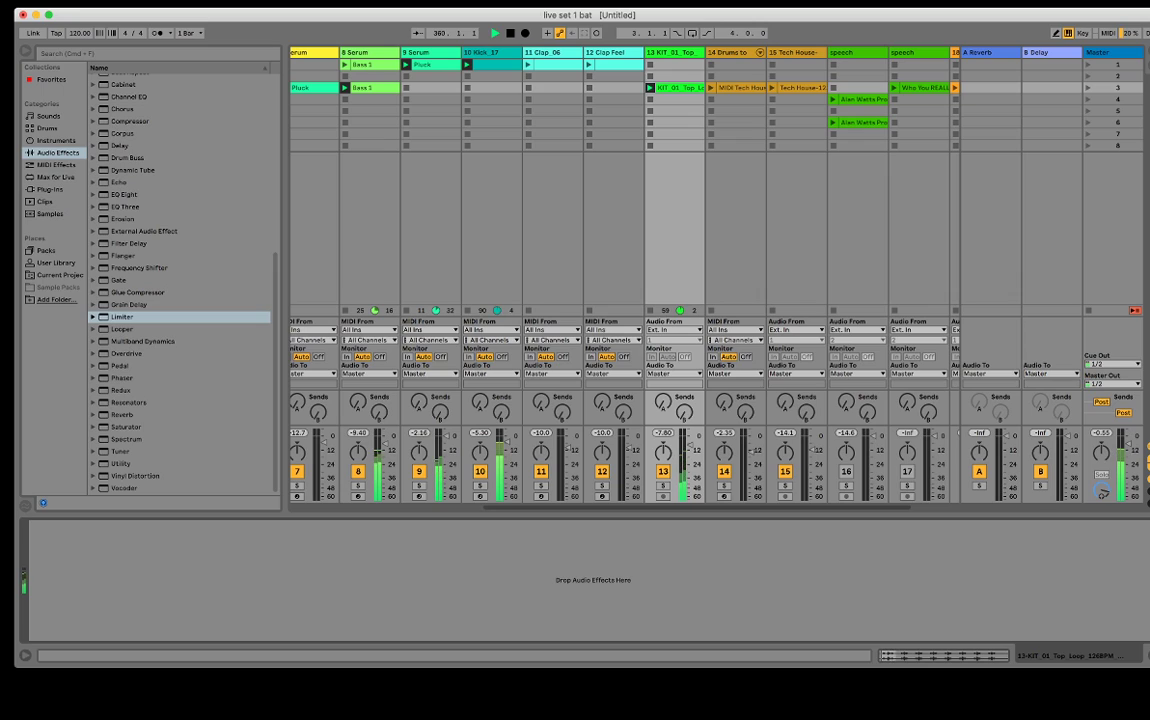
Launch the Alan Watts - Life as Music speech clip on track 18 and stop it after a few bars.
scroll(575, 275, "right", 3)
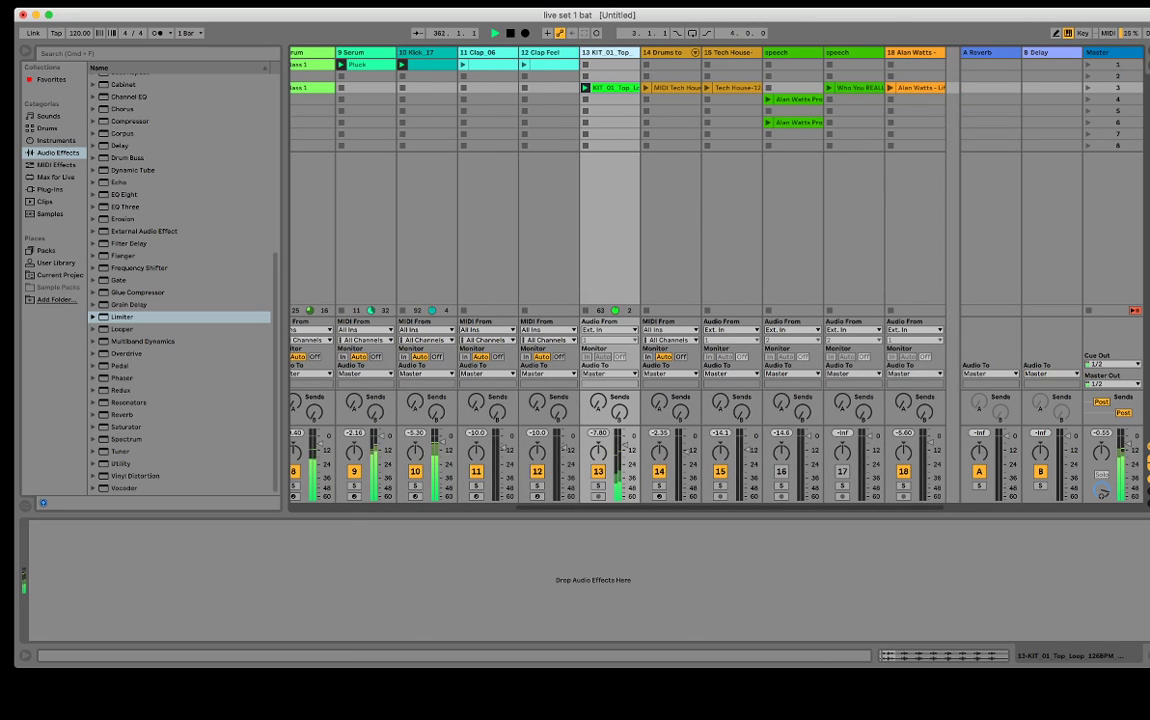
left_click(890, 88)
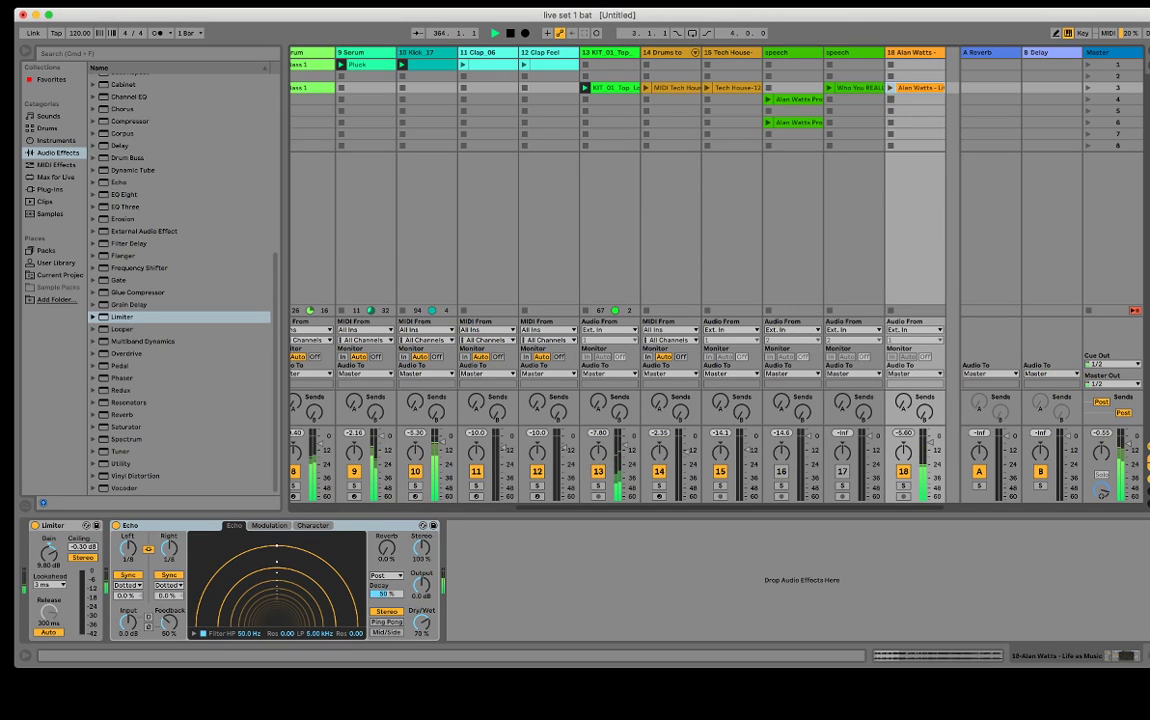
scroll(892, 100, "left", 1)
left_click(900, 88)
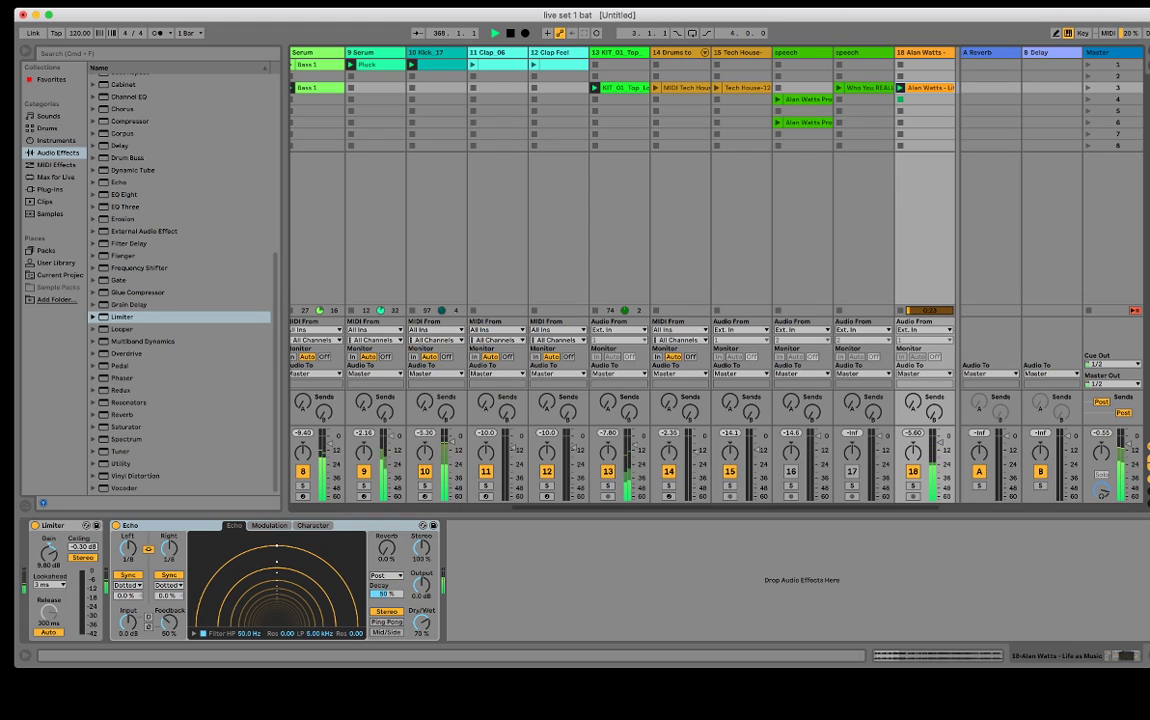
Stop the Bass 1 clip on track 8 and the kick clip on track 10.
scroll(620, 250, "left", 5)
scroll(620, 250, "left", 2)
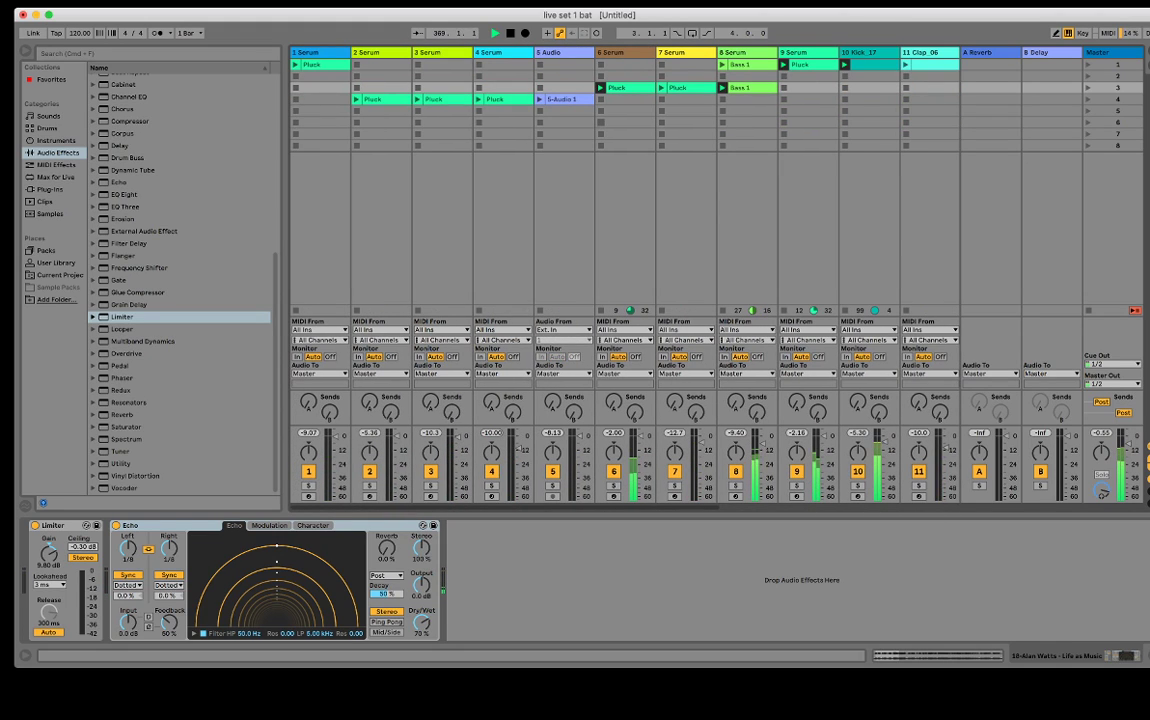
left_click(722, 99)
left_click(872, 88)
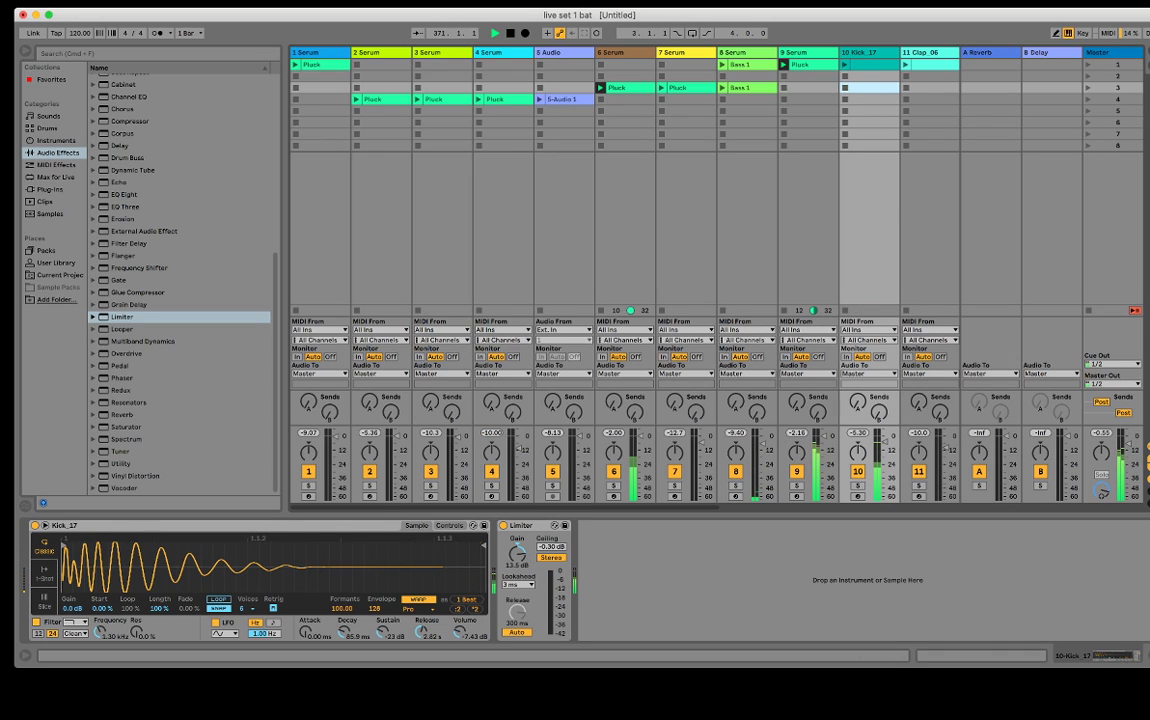
Open track 6's Pluck clip in an enlarged note editor and shorten its loop to 3 bars.
left_click(601, 88)
double_click(620, 88)
left_click_drag(700, 515, 700, 243)
left_click_drag(1149, 263, 403, 264)
scroll(715, 450, "left", 10)
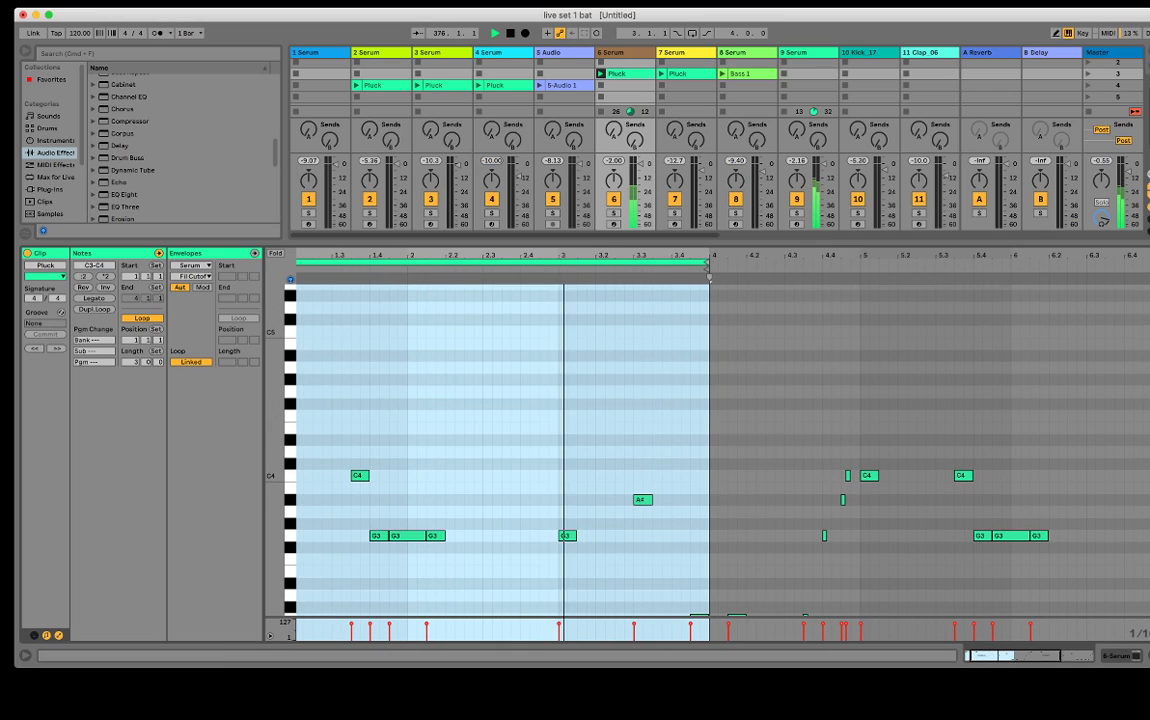
Shorten the Pluck clip's loop to 2 bars and then to 1 bar while it plays.
left_click_drag(704, 263, 548, 263)
key("super+Right")
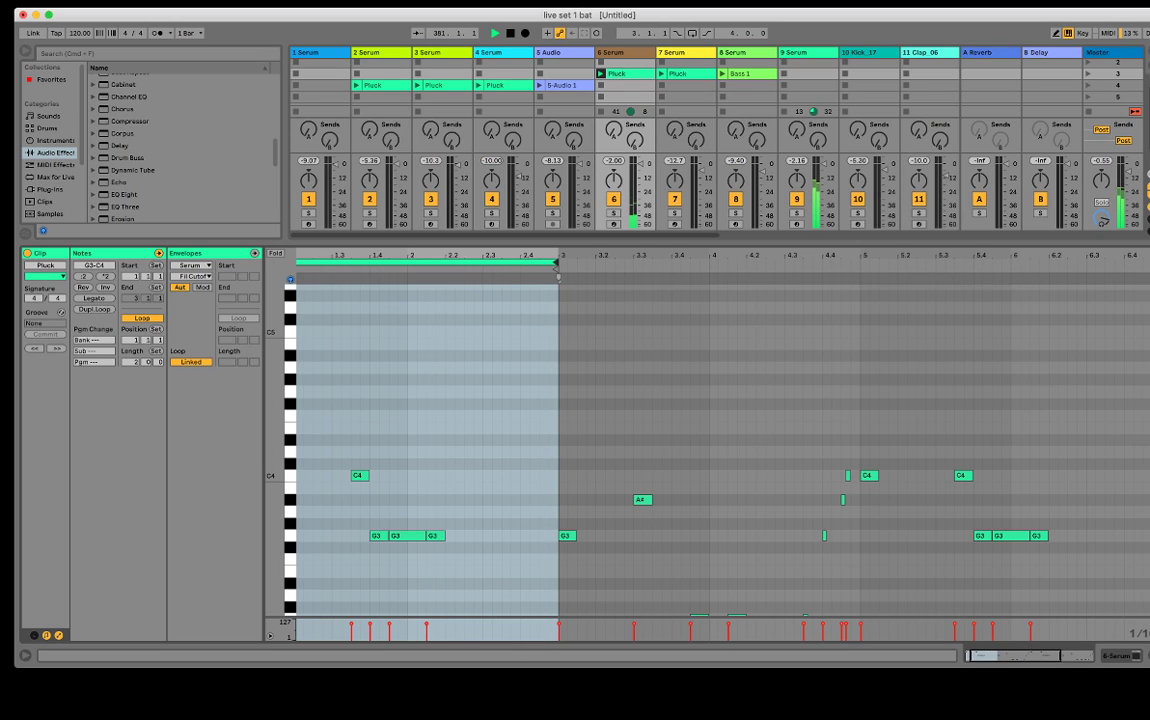
left_click_drag(558, 276, 407, 276)
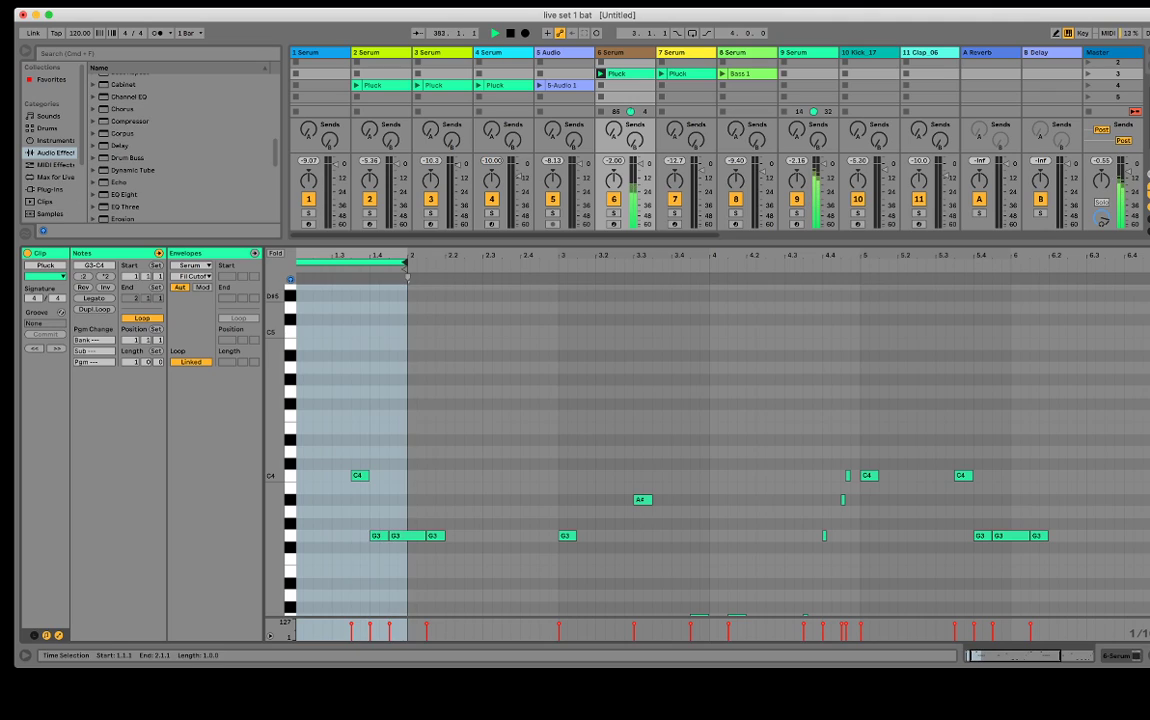
Move the Pluck clip's one-bar loop to start at 2.1.1 and return from the note editor to the session grid with track 6's devices.
left_click(388, 310)
scroll(700, 440, "up", 1)
left_click_drag(372, 263, 532, 263)
key("Left")
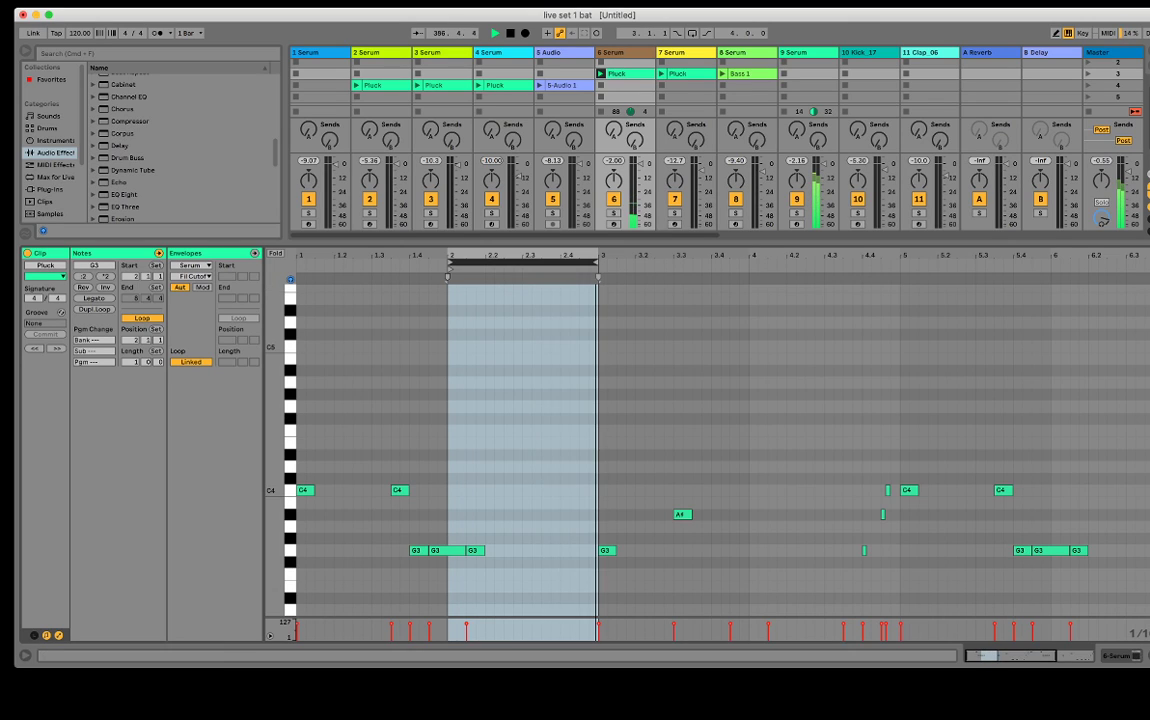
key("super+alt+l")
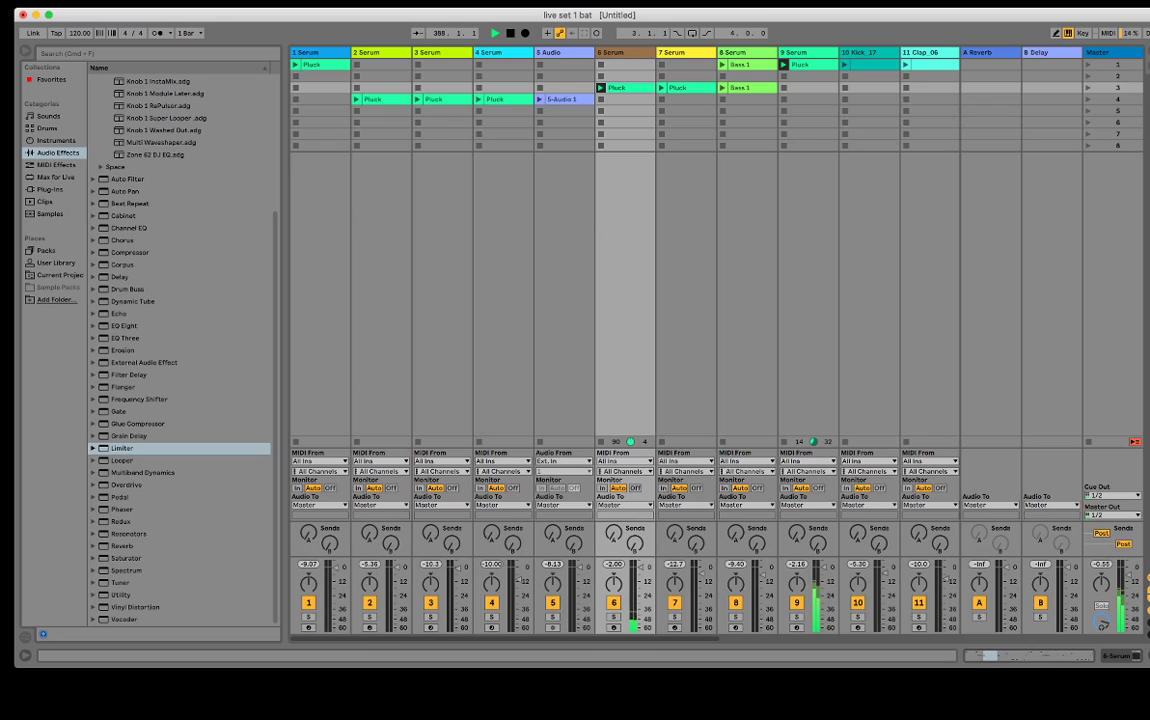
key("super+alt+l")
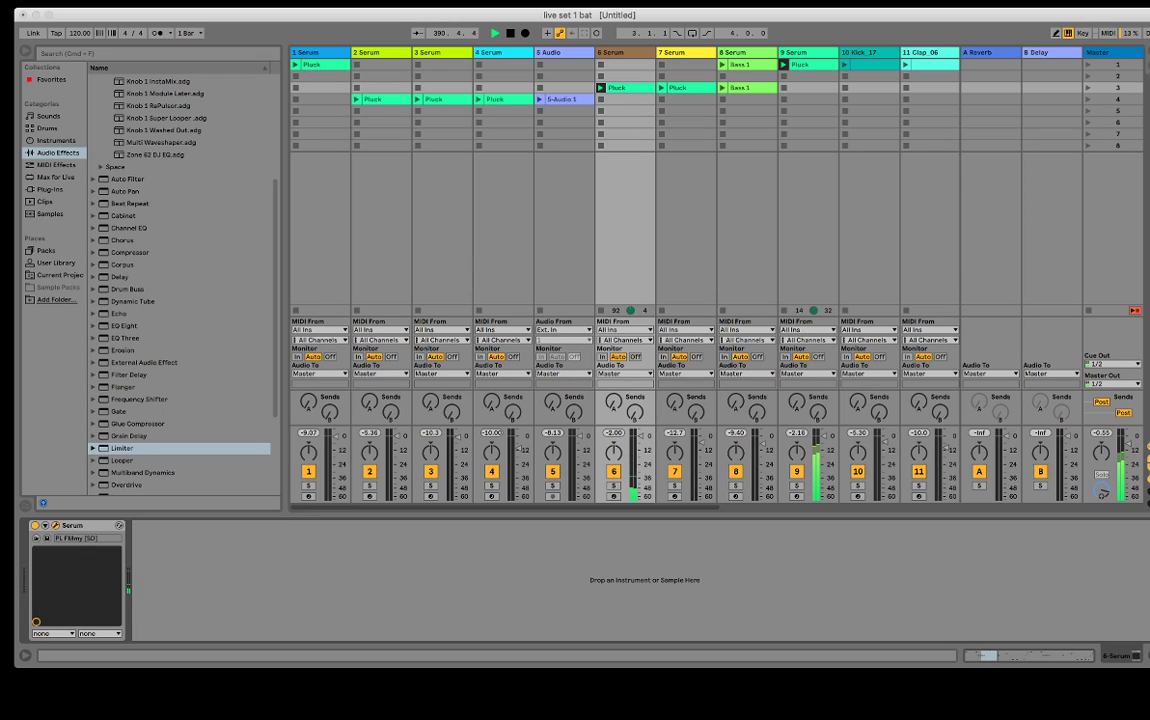
Launch Pluck on track 1, the scene 3 Bass 1 on track 8 and the kick on track 10, and raise track 8's volume to -9.15 dB.
left_click(296, 65)
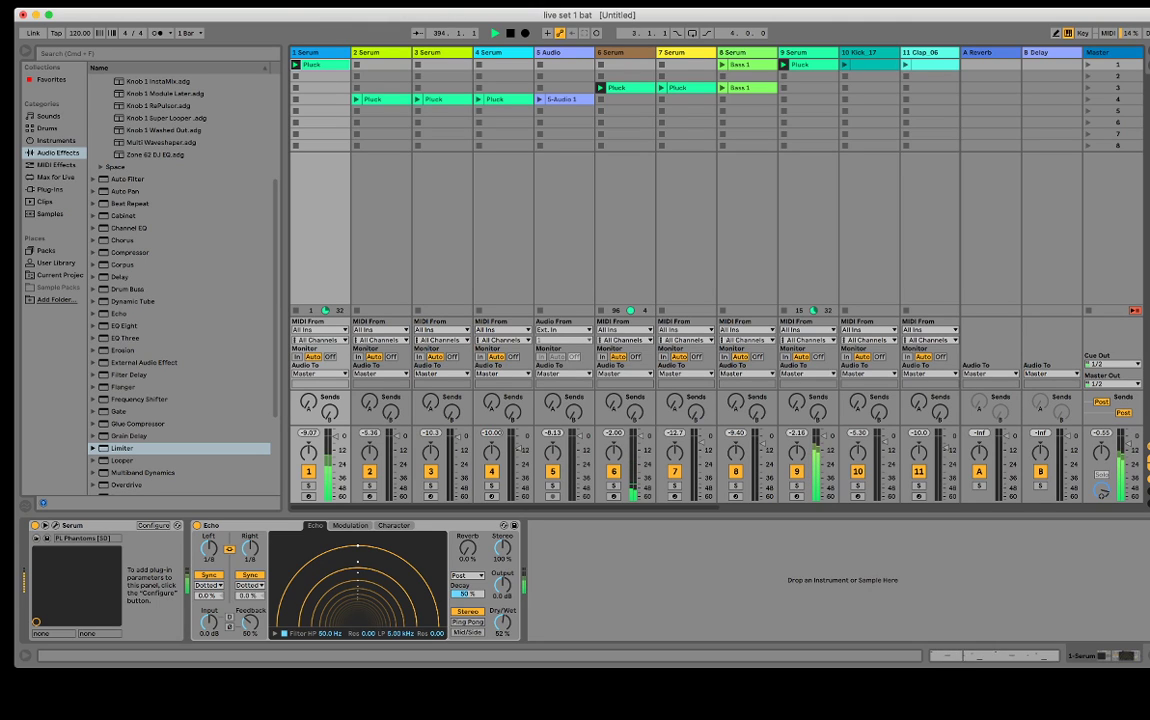
scroll(625, 275, "right", 5)
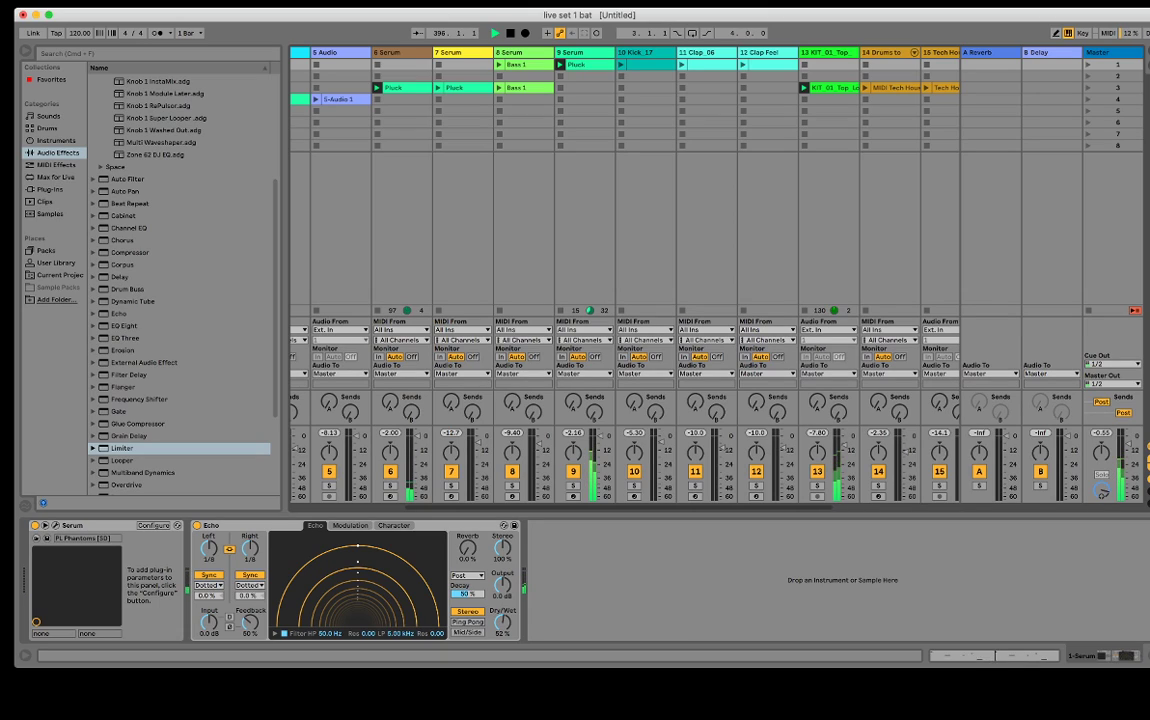
left_click(532, 452)
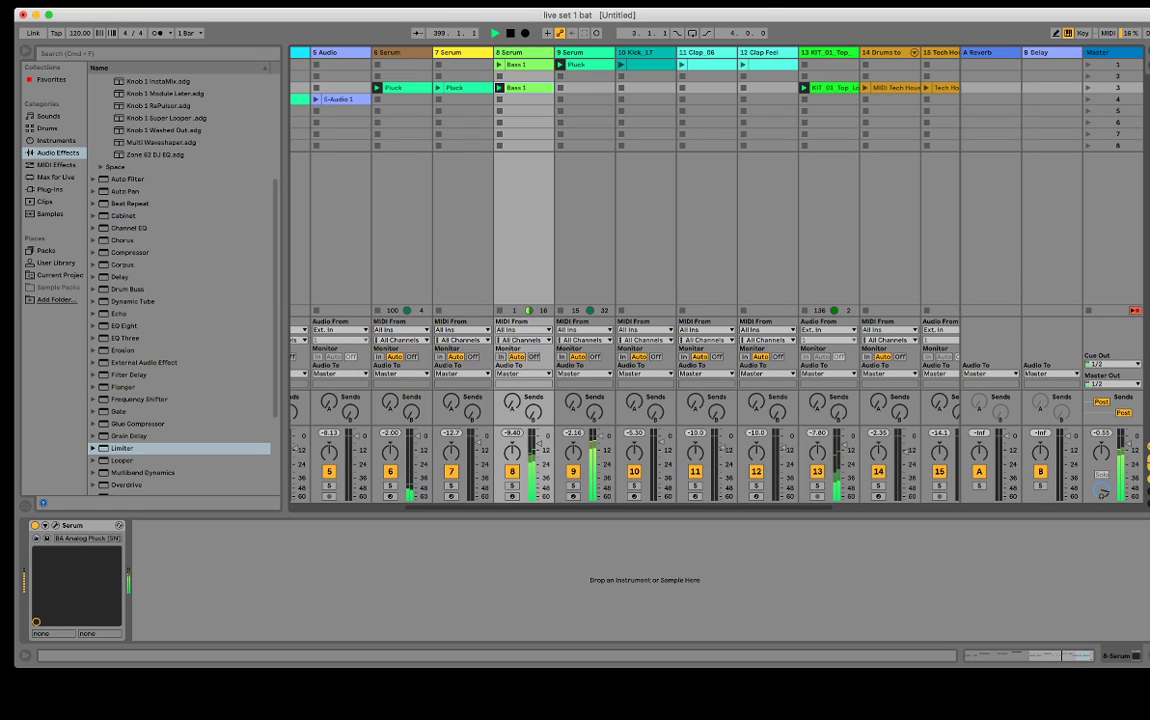
left_click(621, 64)
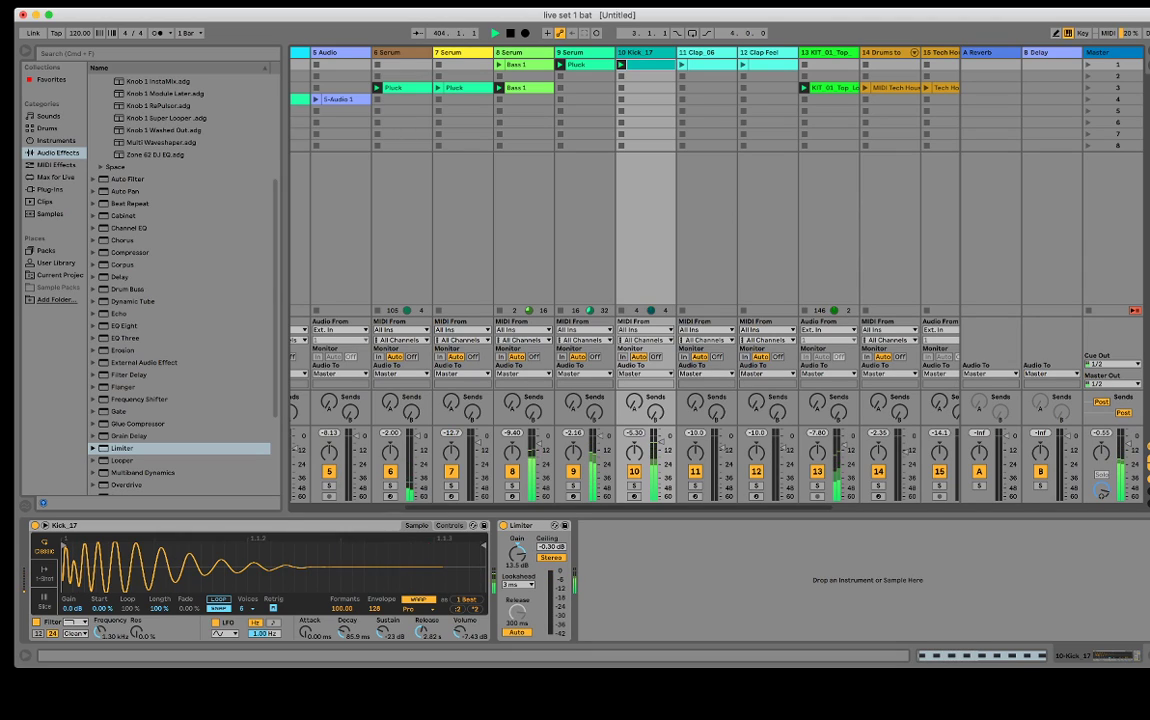
left_click(499, 64)
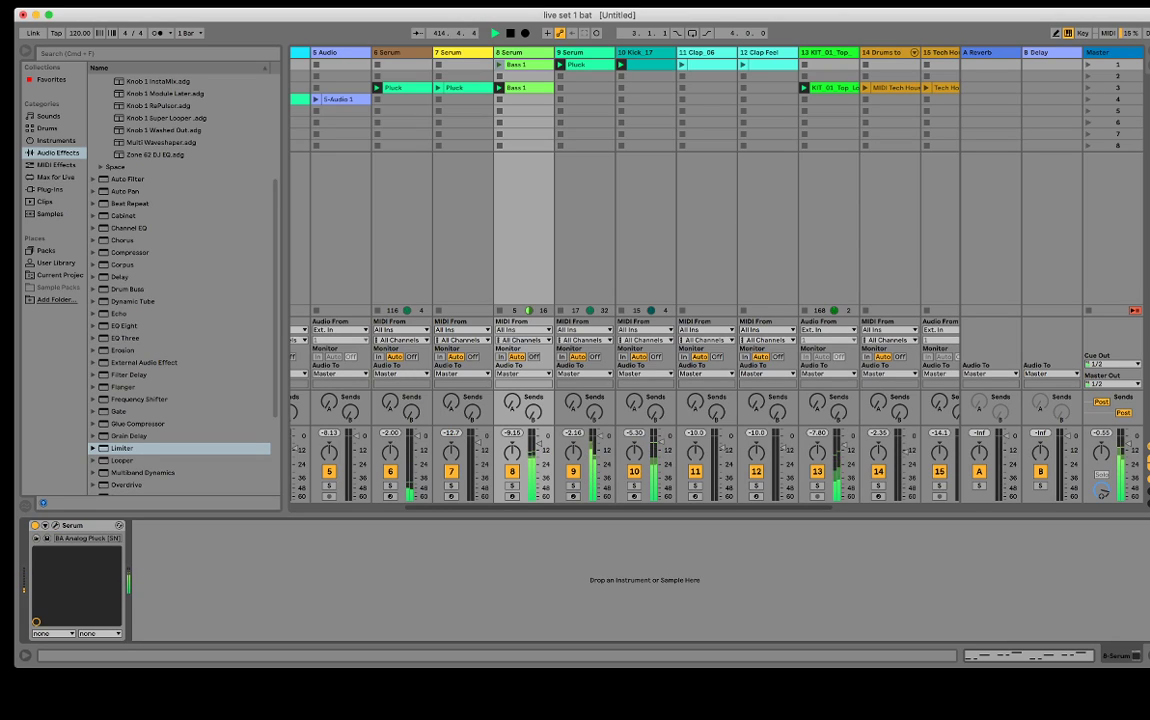
Launch the Tech House loop on track 15, stop it after a few bars, and trigger the Alan Watts clip on track 18.
left_click(927, 88)
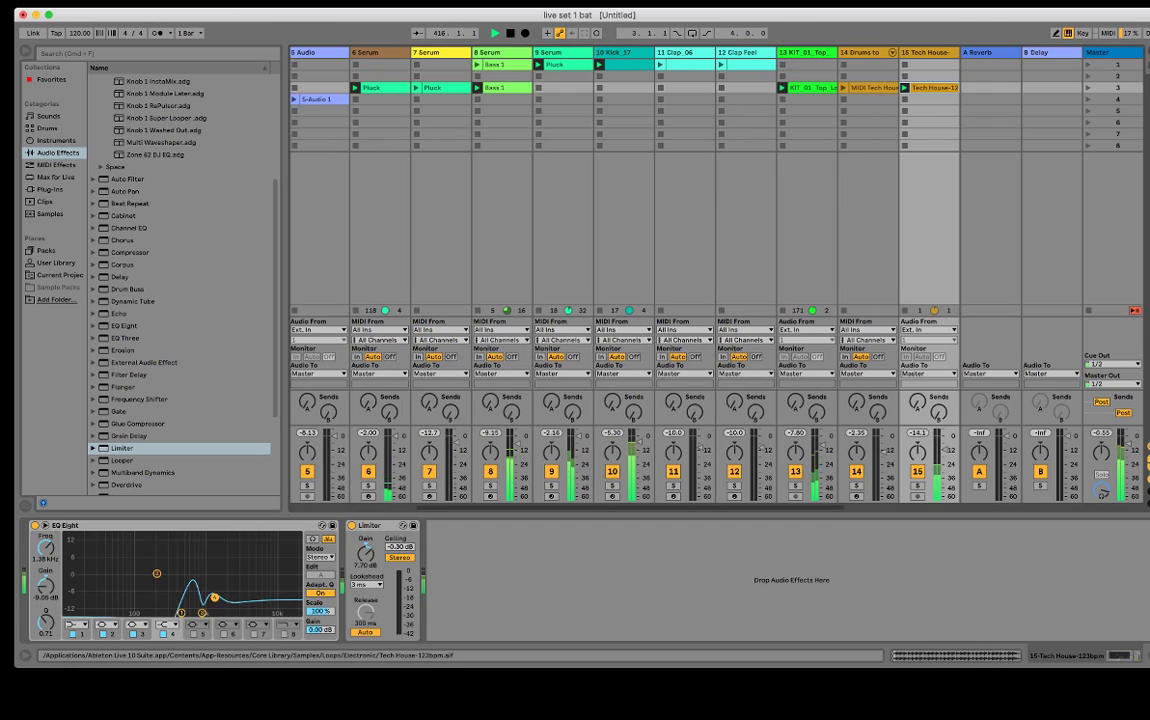
scroll(780, 230, "right", 5)
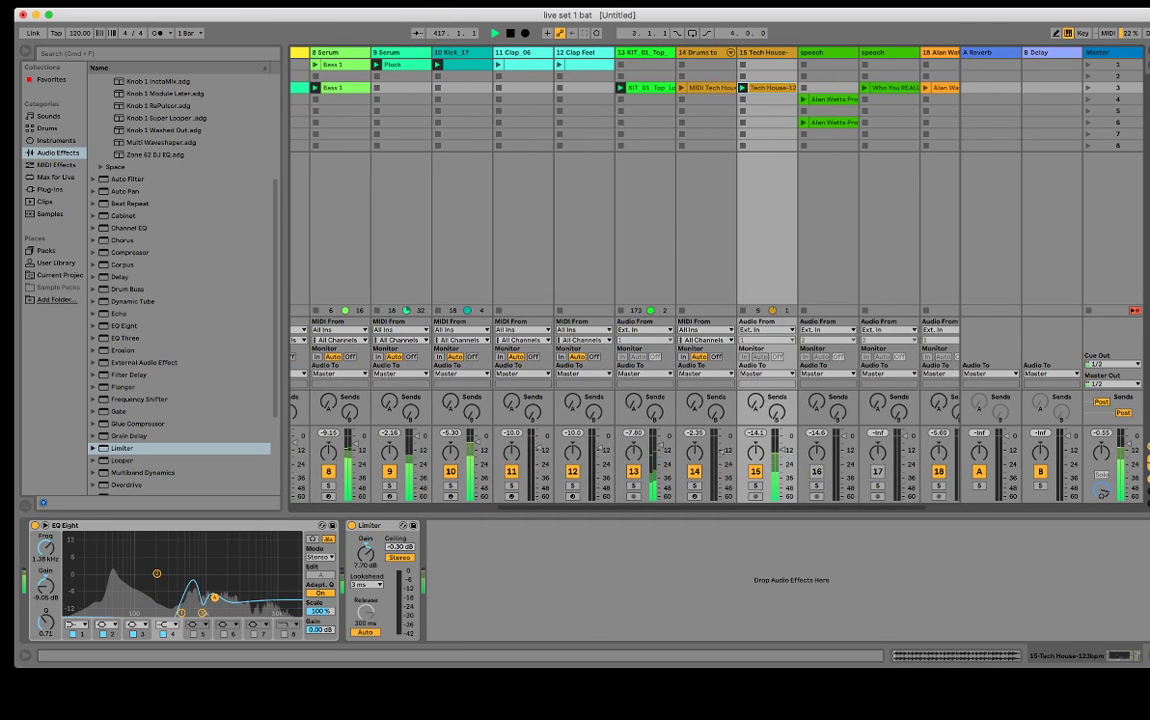
scroll(780, 230, "right", 3)
left_click(859, 88)
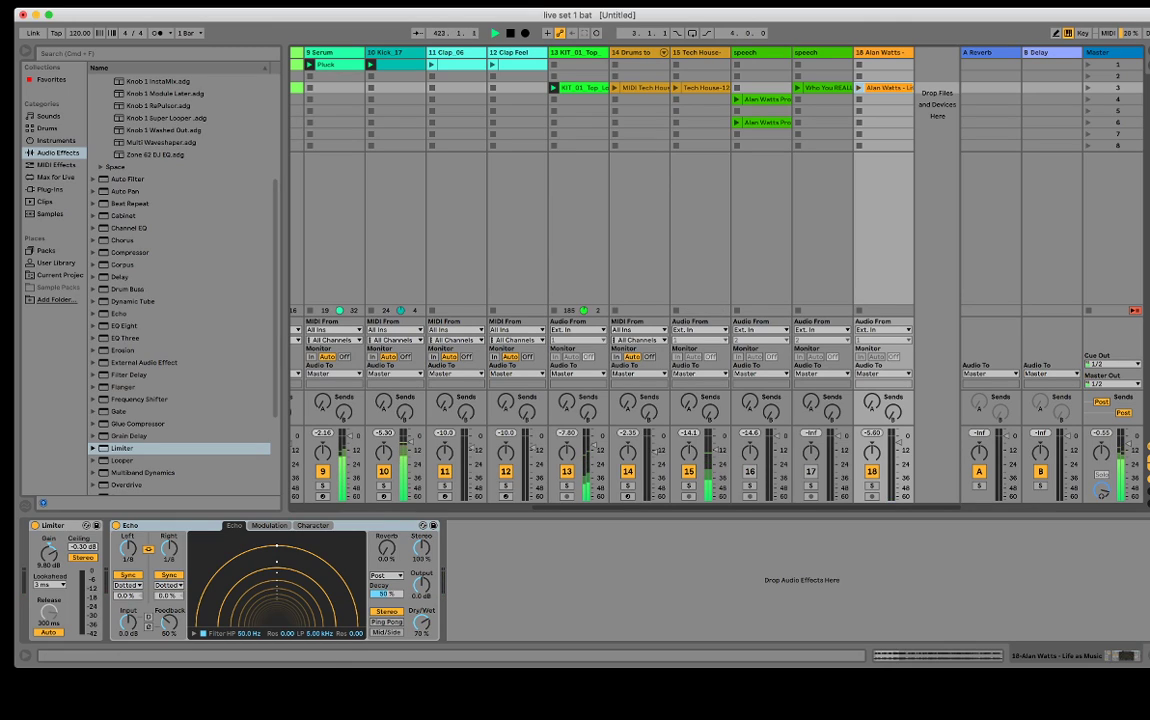
Stop the top loop, pluck and bass clips on tracks 13, 9 and 8, and launch empty scene 7 to stop the remaining clips.
scroll(620, 240, "left", 3)
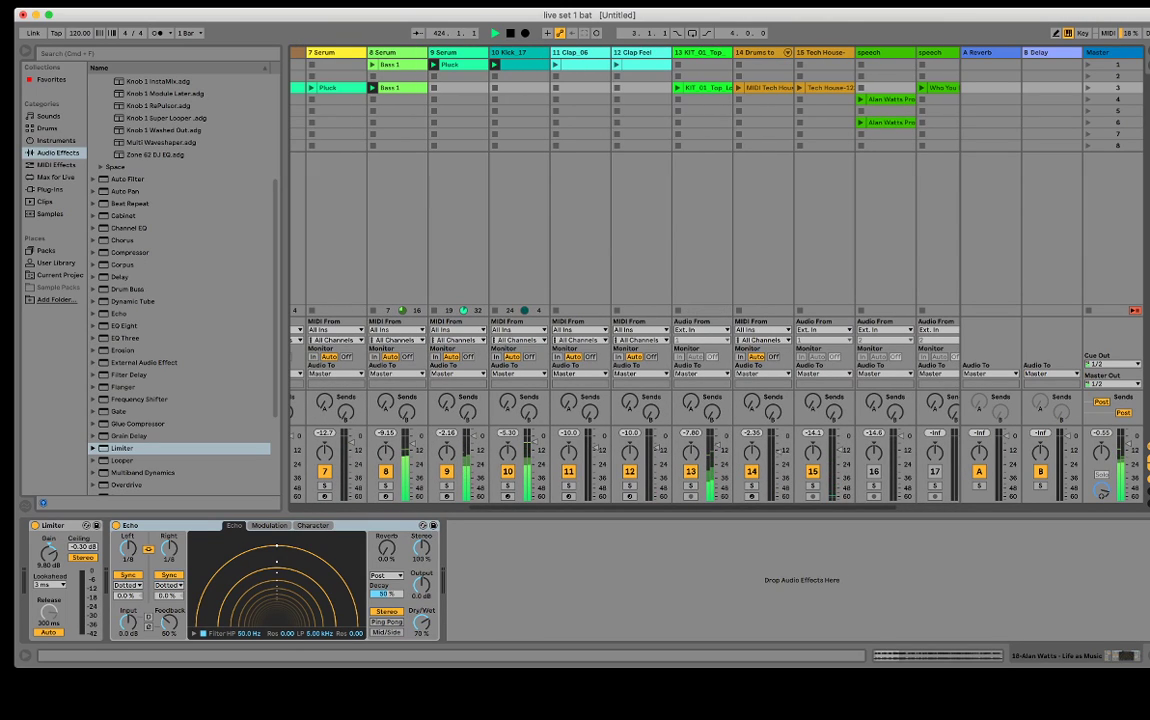
scroll(620, 270, "left", 3)
scroll(575, 250, "left", 6)
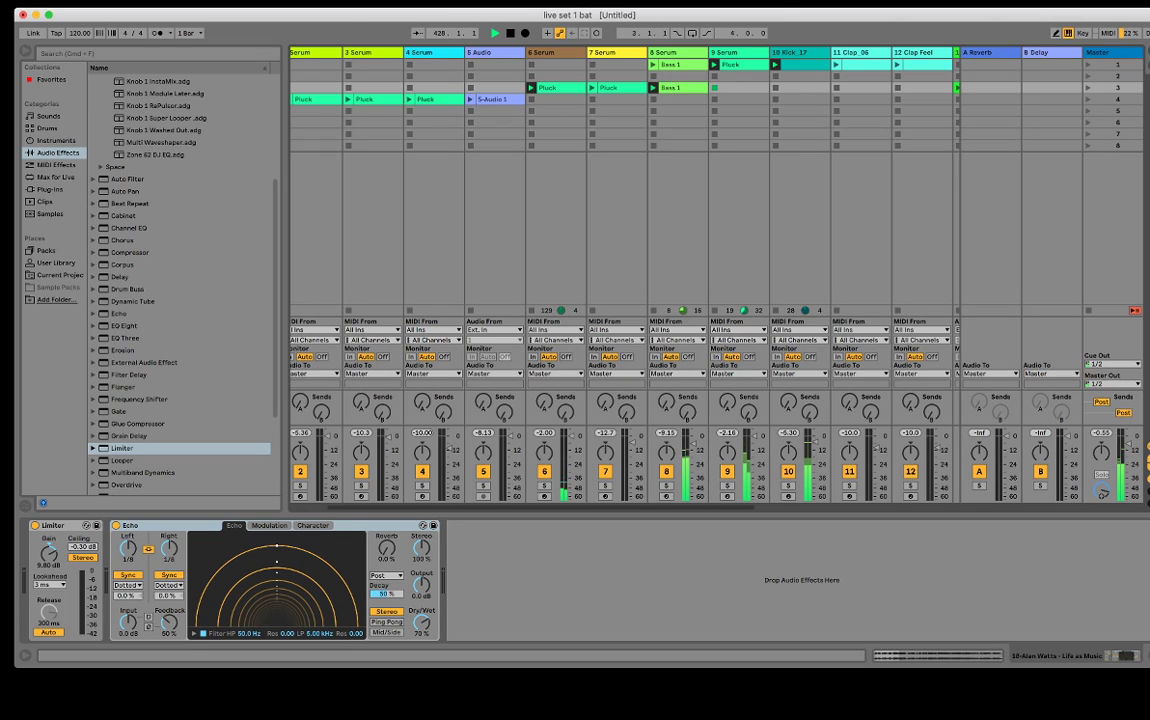
scroll(575, 250, "left", 2)
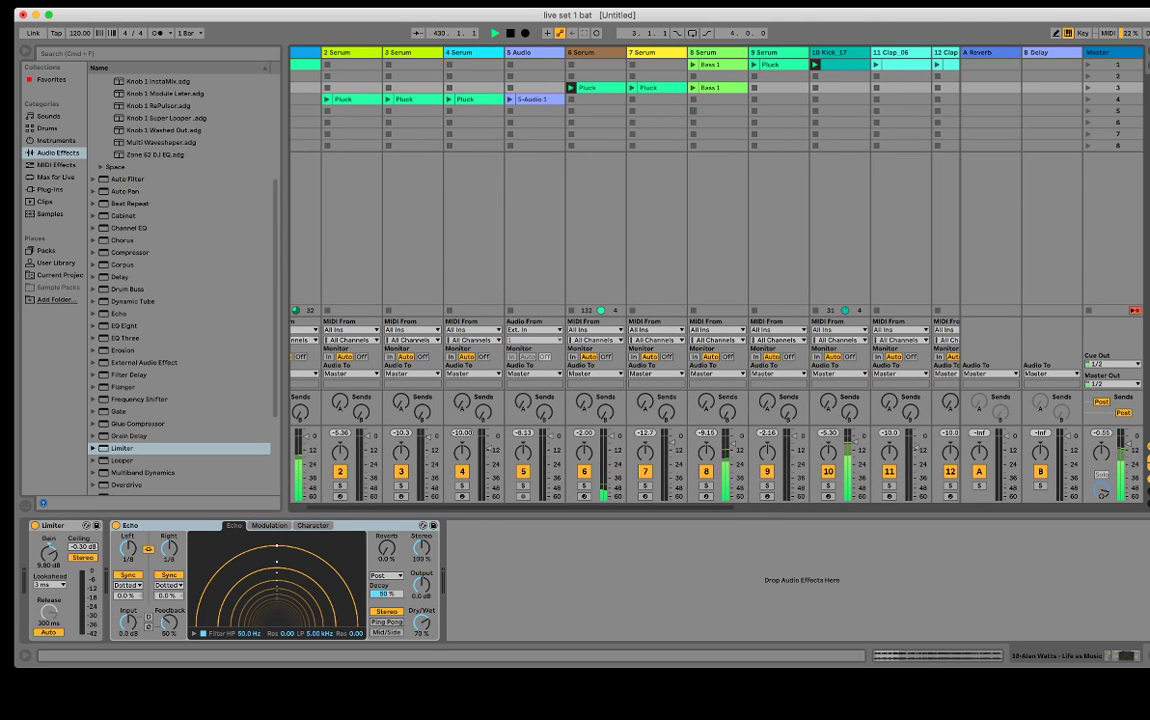
scroll(635, 250, "left", 1)
scroll(715, 250, "left", 1)
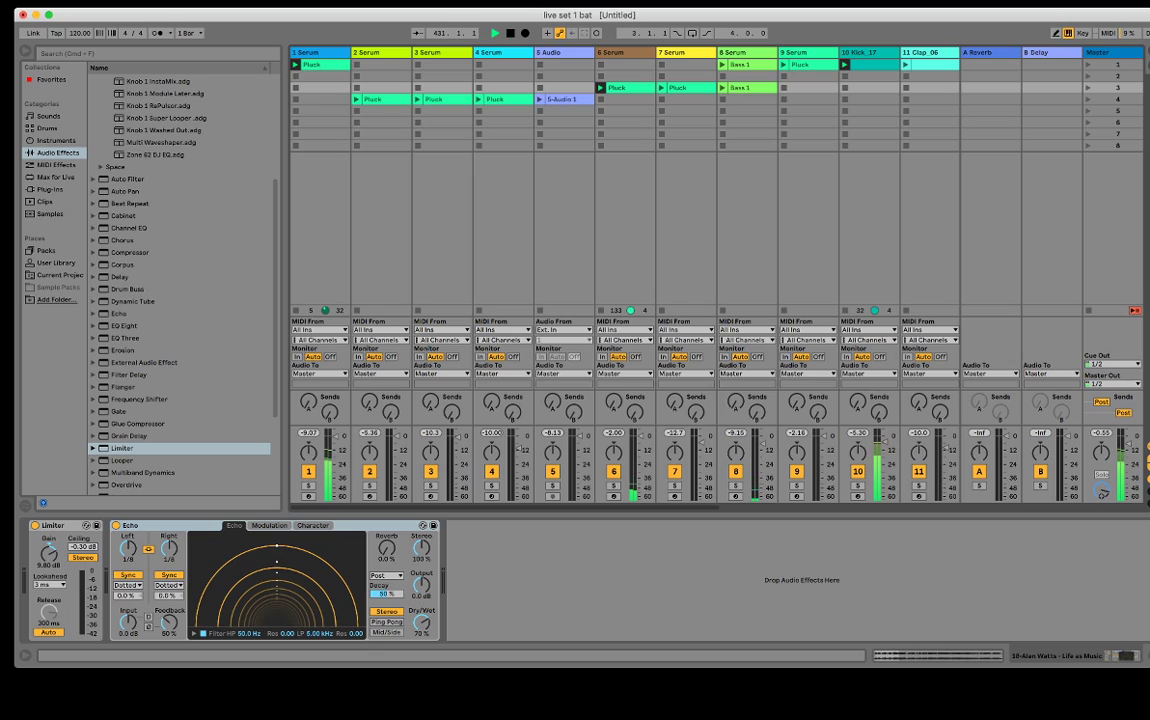
left_click(1088, 134)
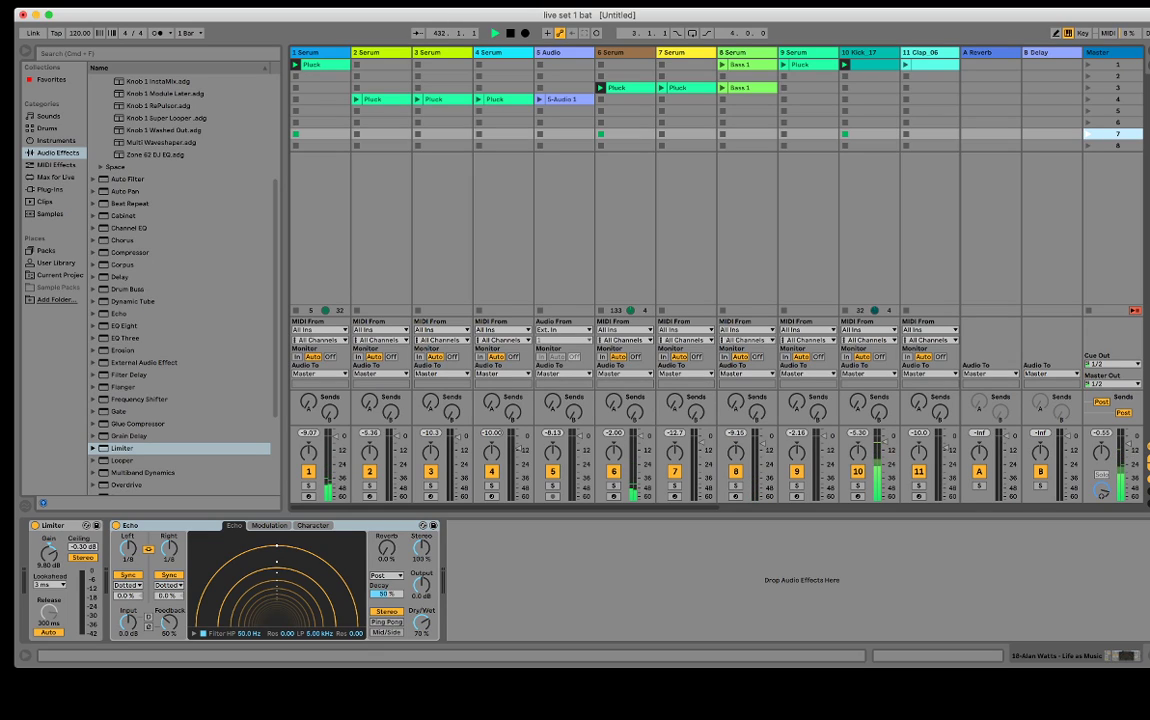